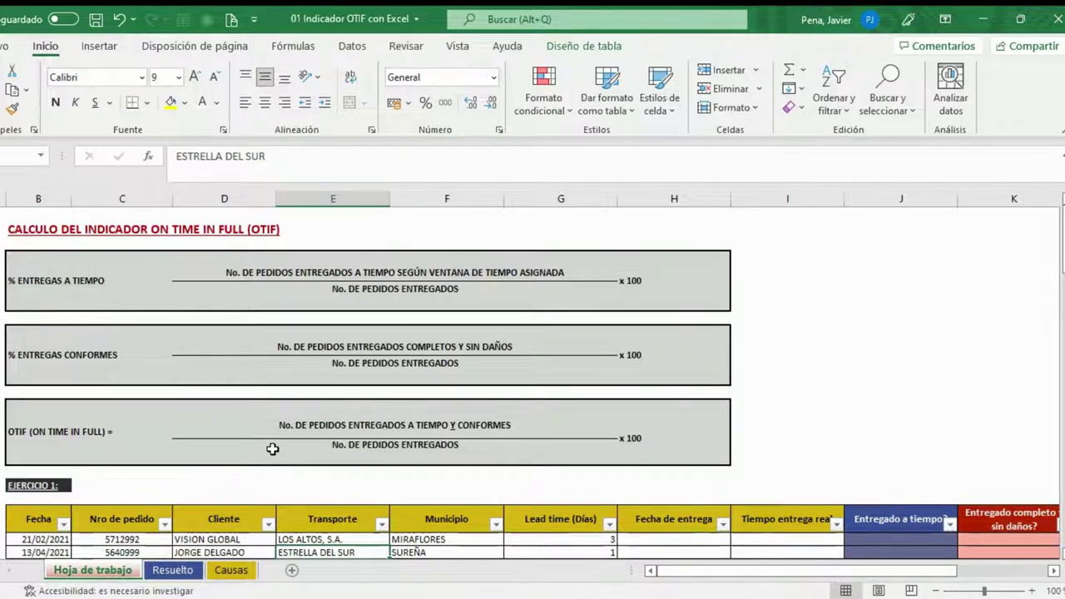
- Review the Fecha, Nro de pedido, Cliente, Transporte and Municipio column headings of the Ejercicio 1 table
{"action": "scroll", "coordinate": [272, 449], "scroll_direction": "down", "scroll_amount": 1}
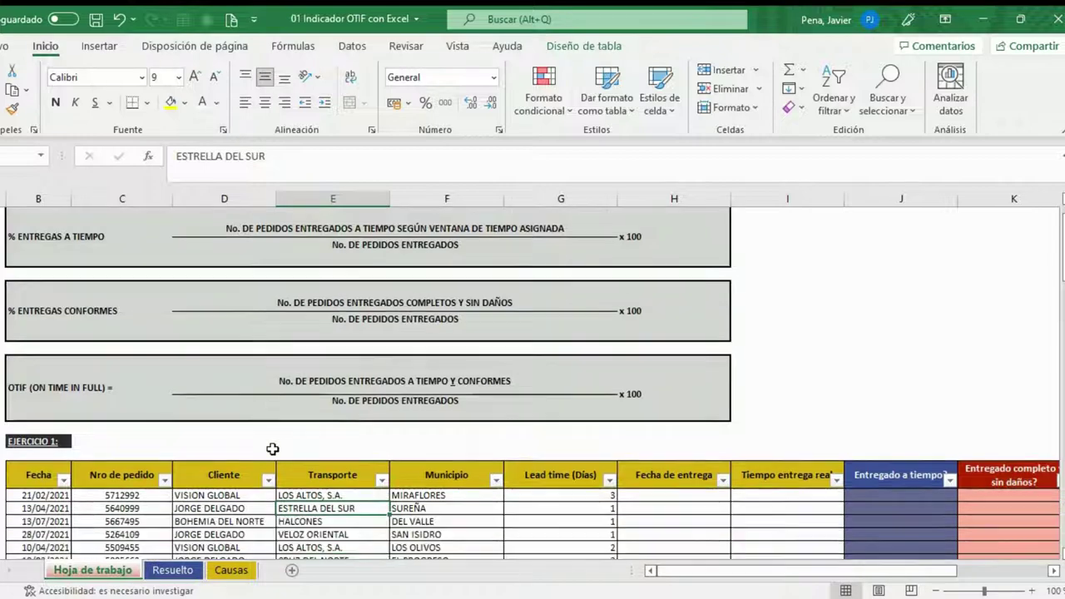
{"action": "scroll", "coordinate": [272, 450], "scroll_direction": "down", "scroll_amount": 2}
{"action": "scroll", "coordinate": [272, 449], "scroll_direction": "down", "scroll_amount": 2}
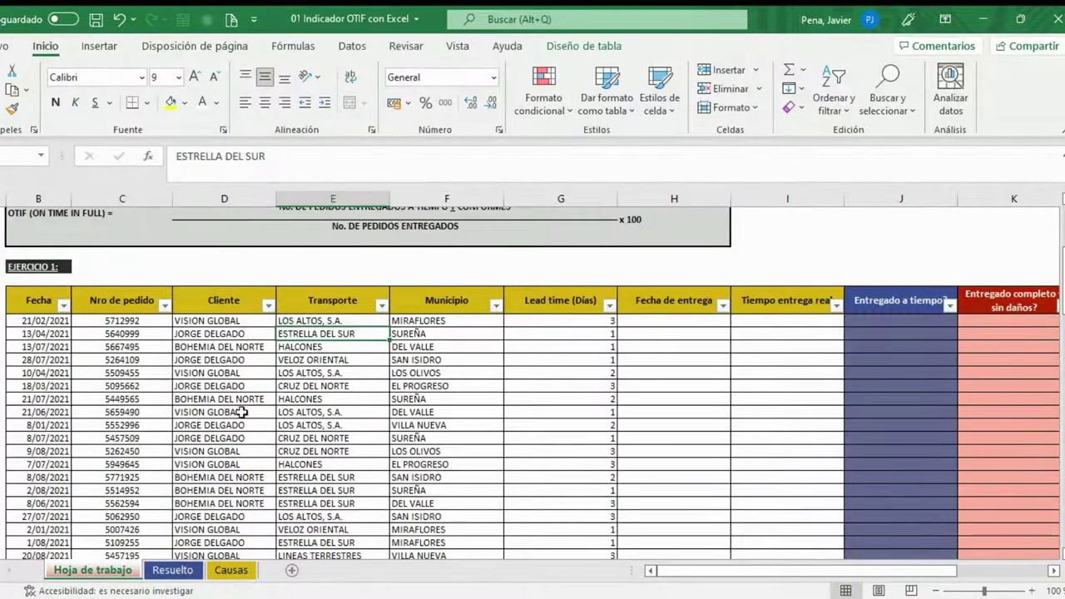
{"action": "left_click", "coordinate": [33, 296]}
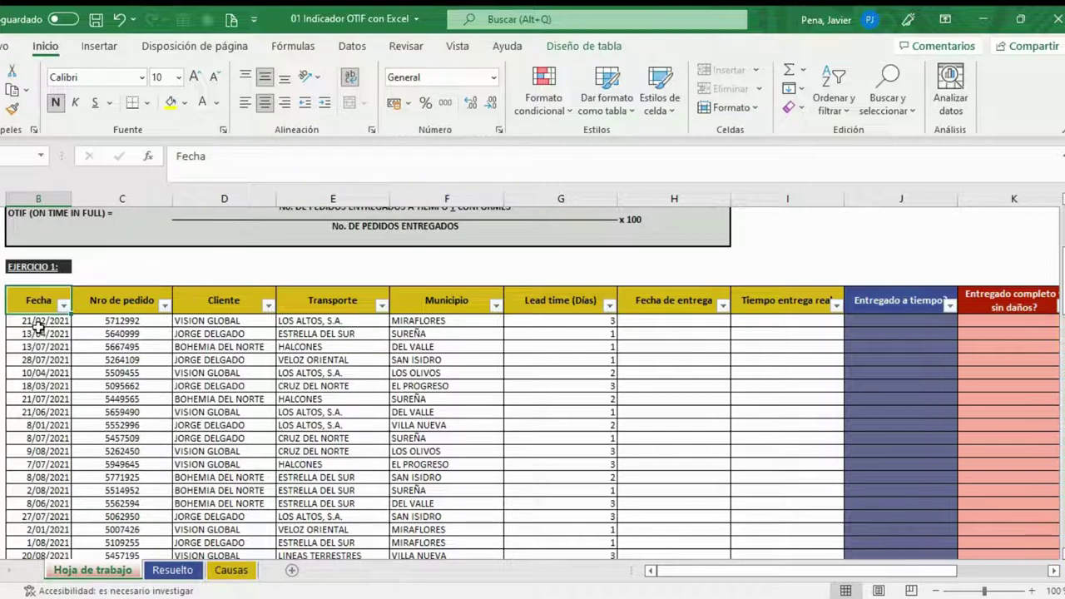
{"action": "left_click", "coordinate": [127, 301]}
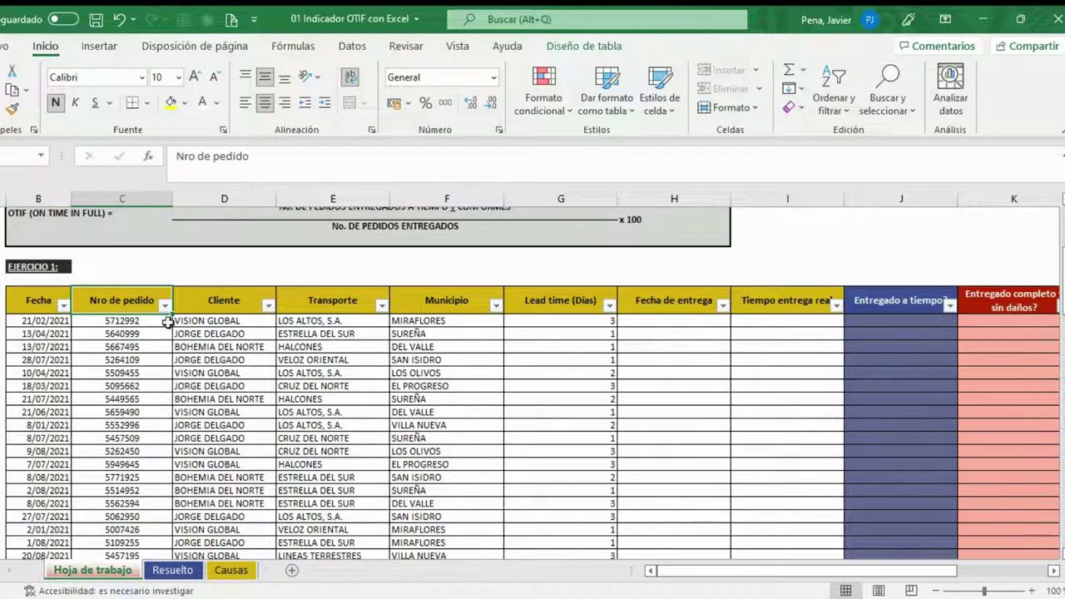
{"action": "left_click", "coordinate": [225, 304]}
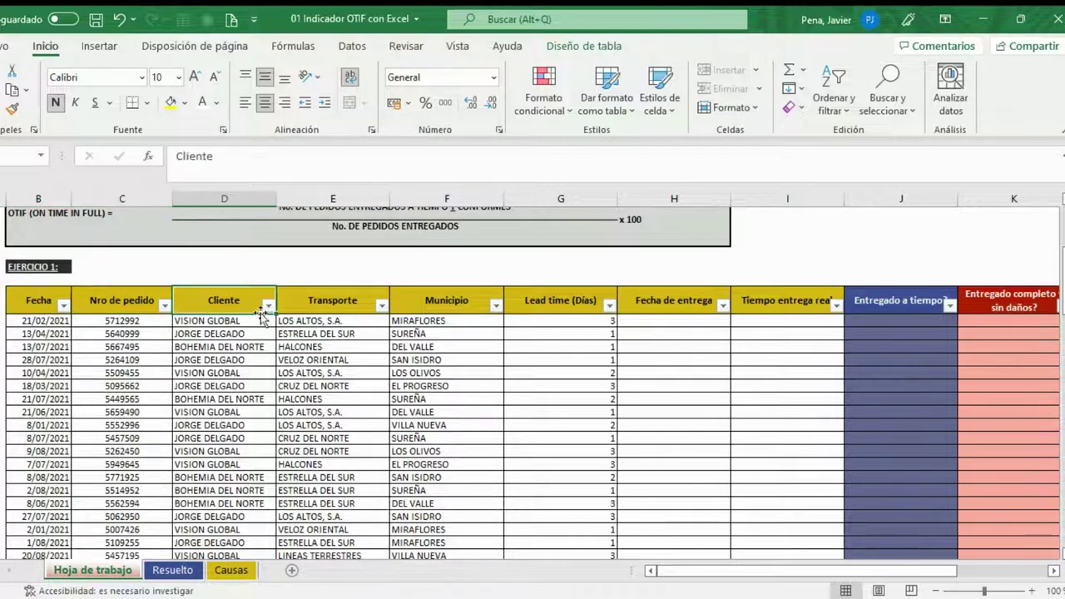
{"action": "left_click", "coordinate": [342, 307]}
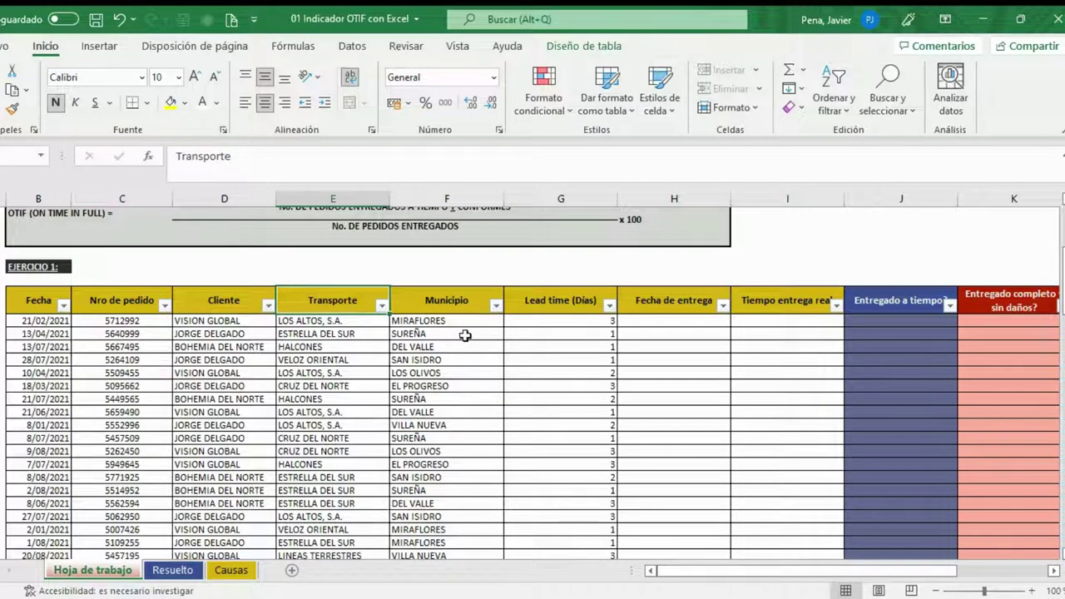
{"action": "left_click", "coordinate": [463, 300]}
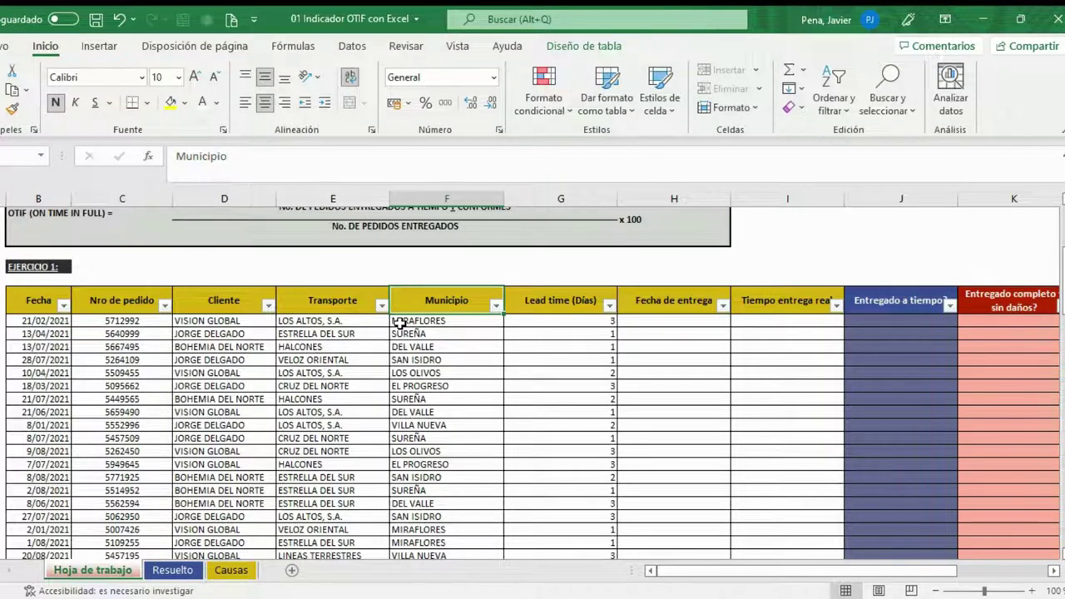
- Check the first order's lead time, delivery date, delivery-time and on-time formulas, and complete-undamaged value
{"action": "left_click", "coordinate": [571, 320]}
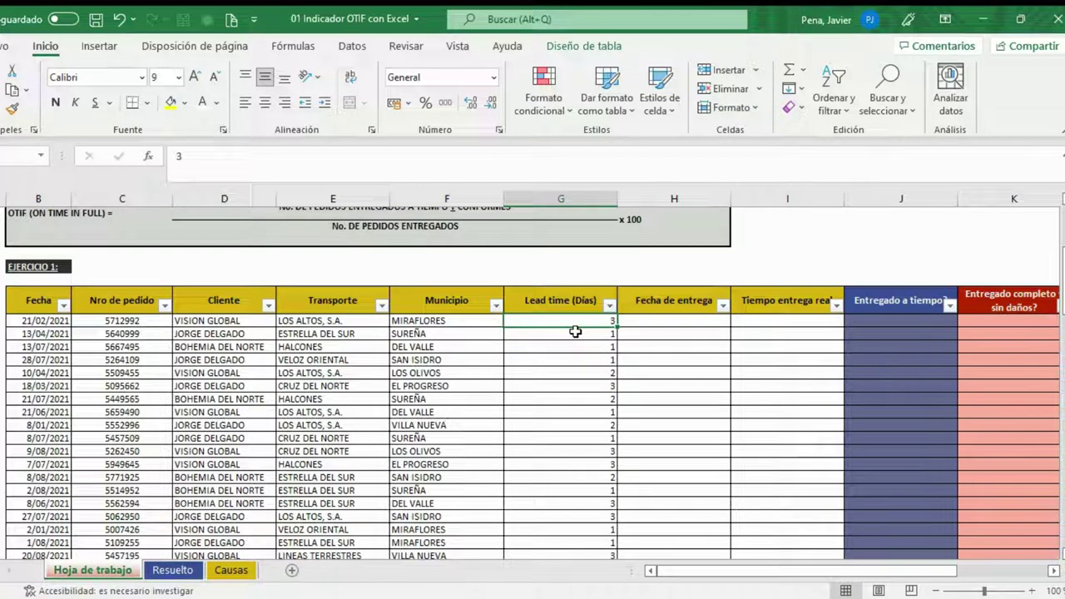
{"action": "left_click", "coordinate": [697, 324]}
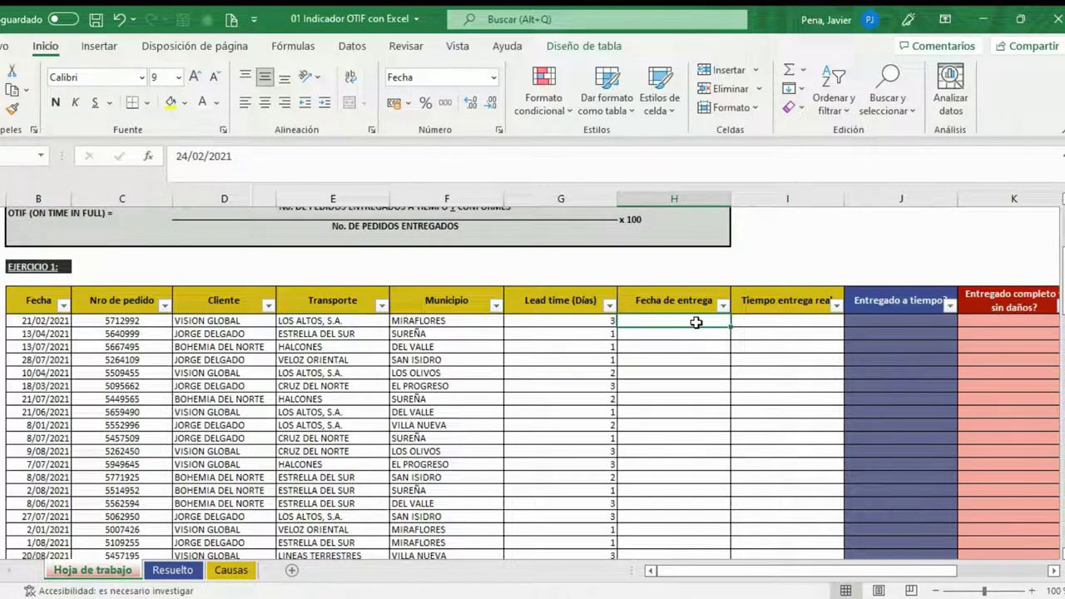
{"action": "left_click", "coordinate": [808, 321]}
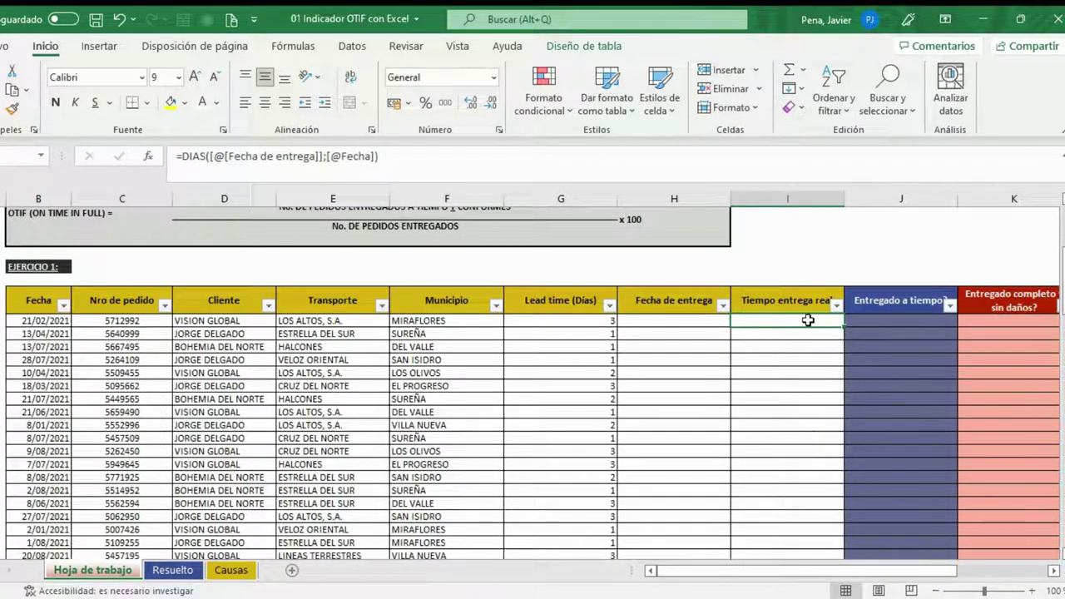
{"action": "left_click", "coordinate": [902, 323]}
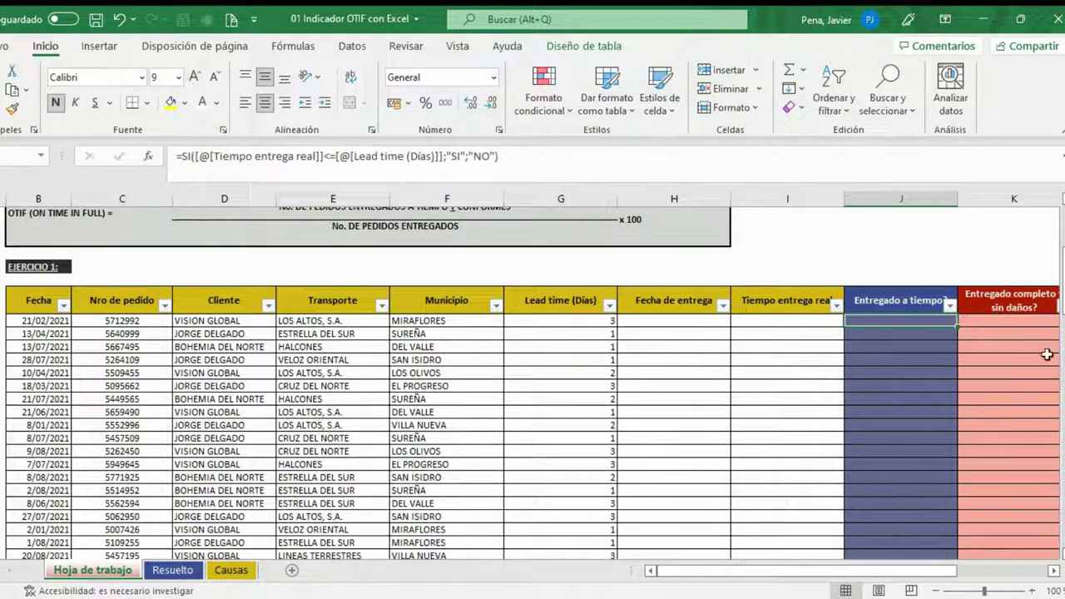
{"action": "left_click", "coordinate": [1029, 321]}
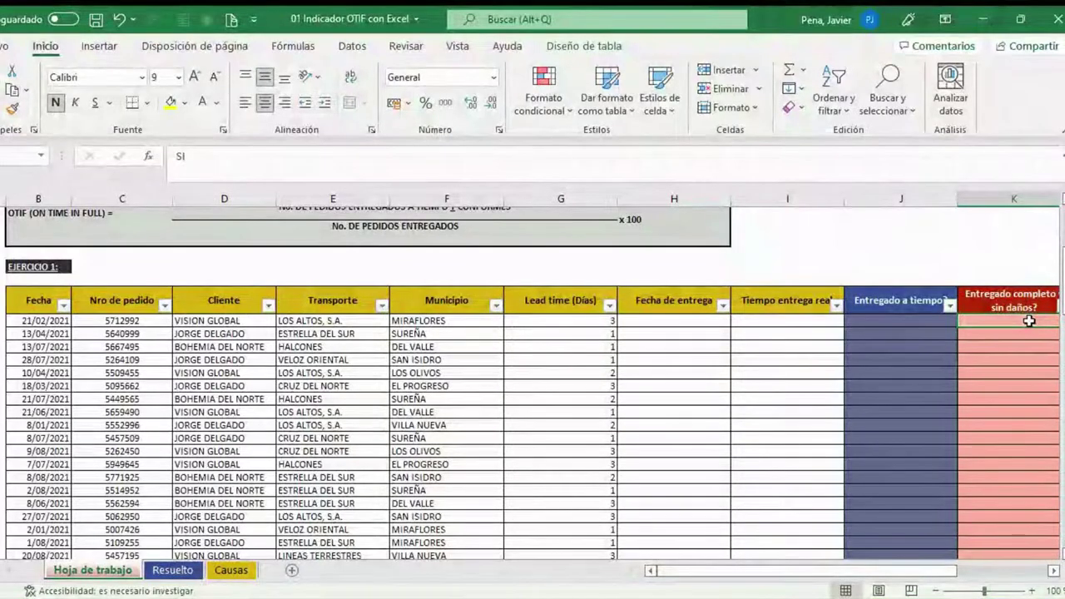
{"action": "left_click", "coordinate": [674, 320]}
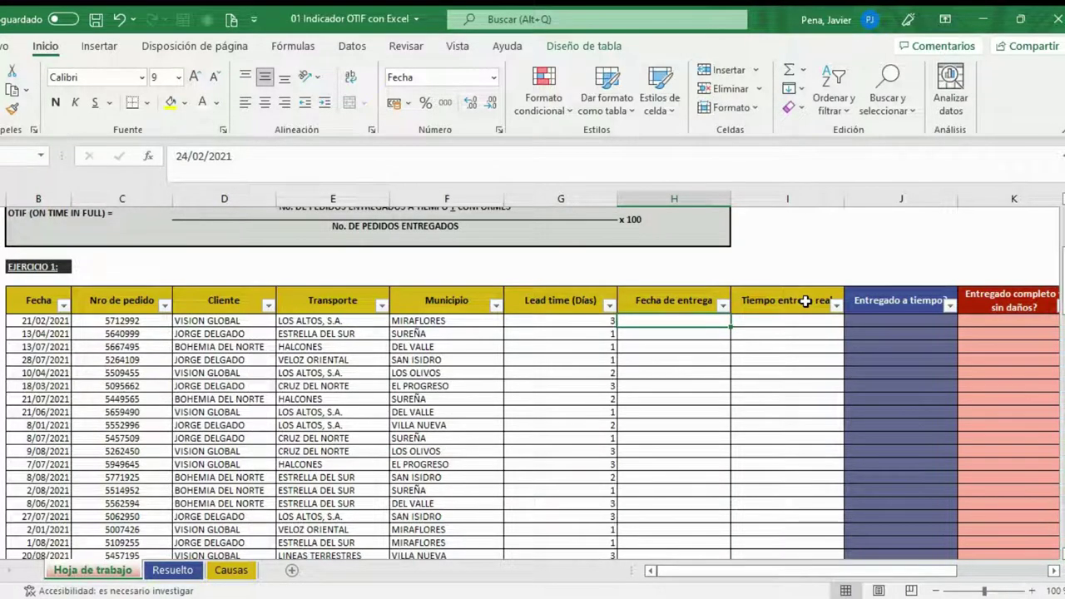
- Set the Fecha de entrega dates' font colour to Automático
{"action": "key", "text": "ctrl+shift+Down"}
{"action": "key", "text": "ctrl+q"}
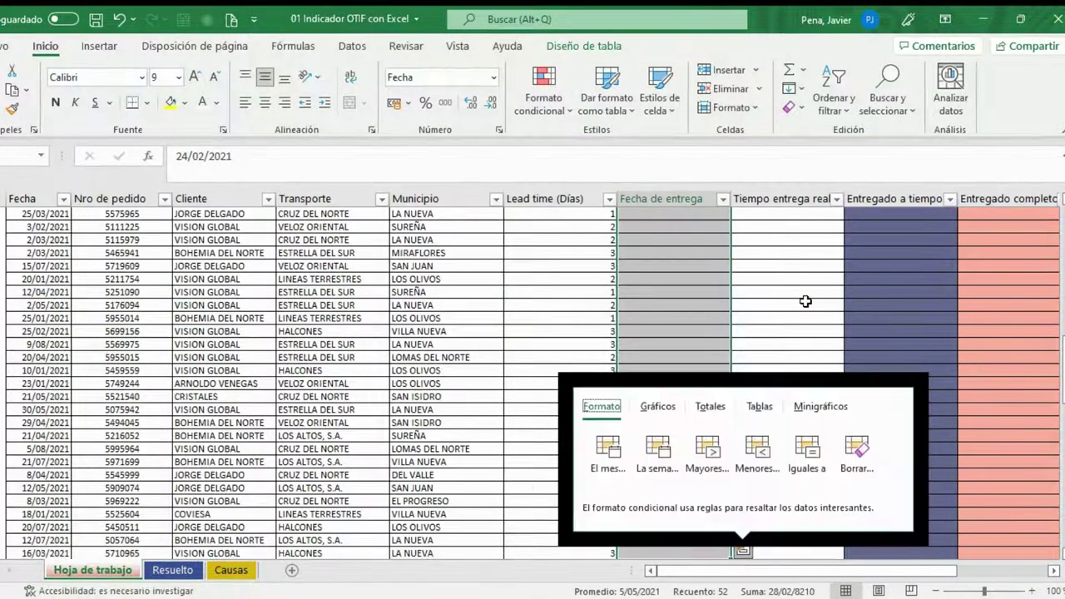
{"action": "left_click", "coordinate": [216, 102]}
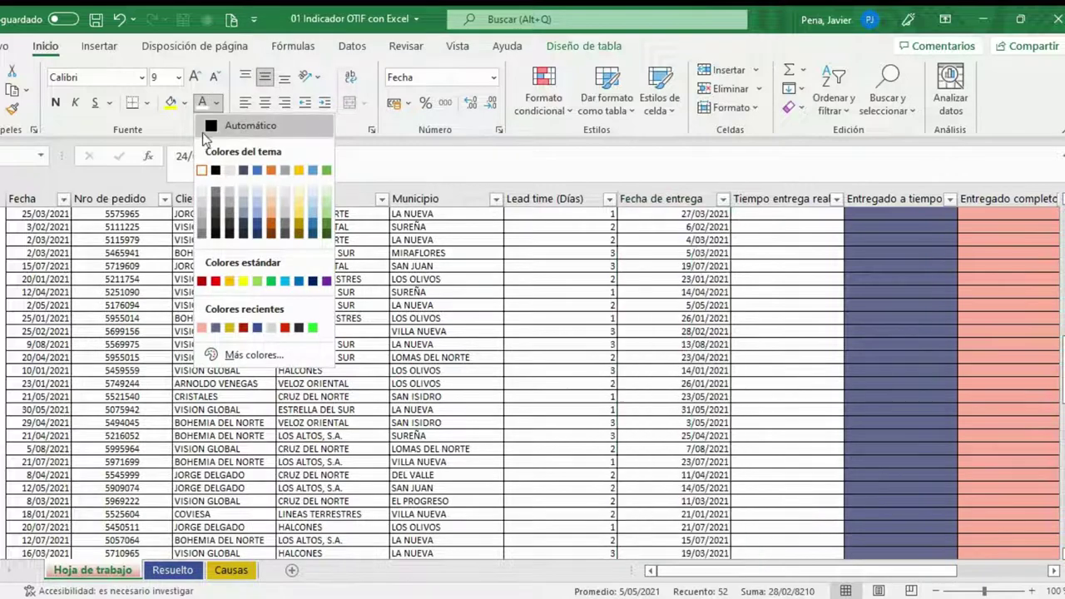
{"action": "left_click", "coordinate": [210, 129]}
- Check the first order's date, lead time and now-readable delivery date
{"action": "scroll", "coordinate": [583, 357], "scroll_direction": "up", "scroll_amount": 10}
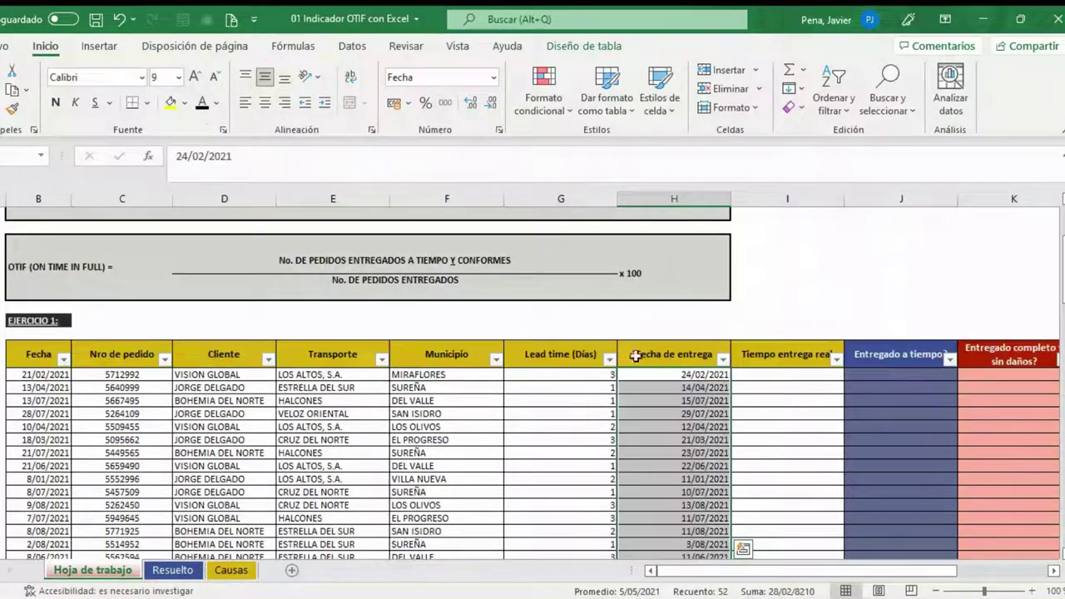
{"action": "left_click", "coordinate": [676, 376]}
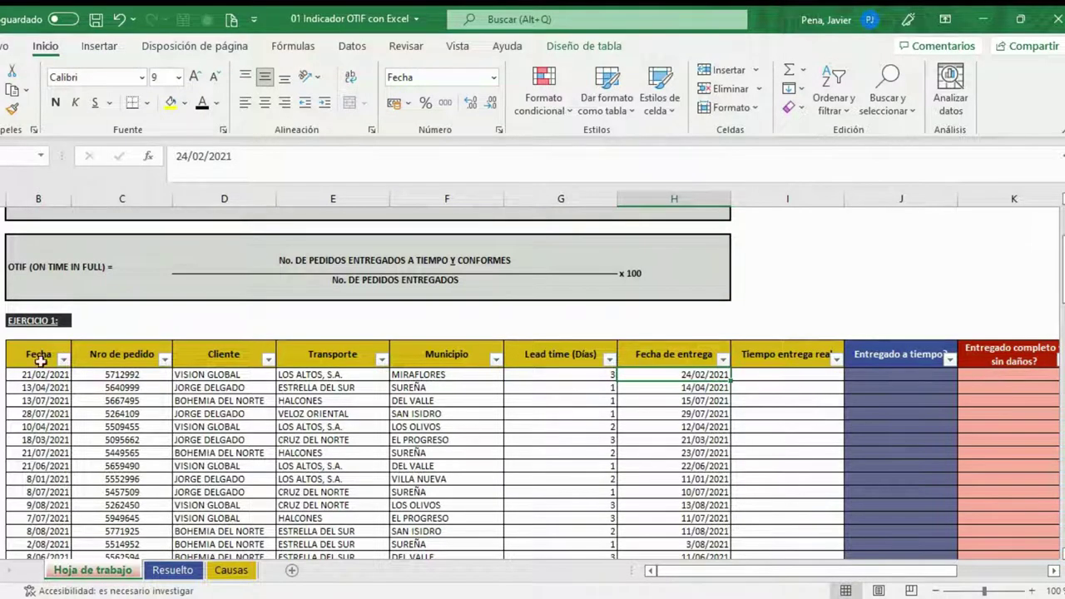
{"action": "left_click", "coordinate": [40, 375]}
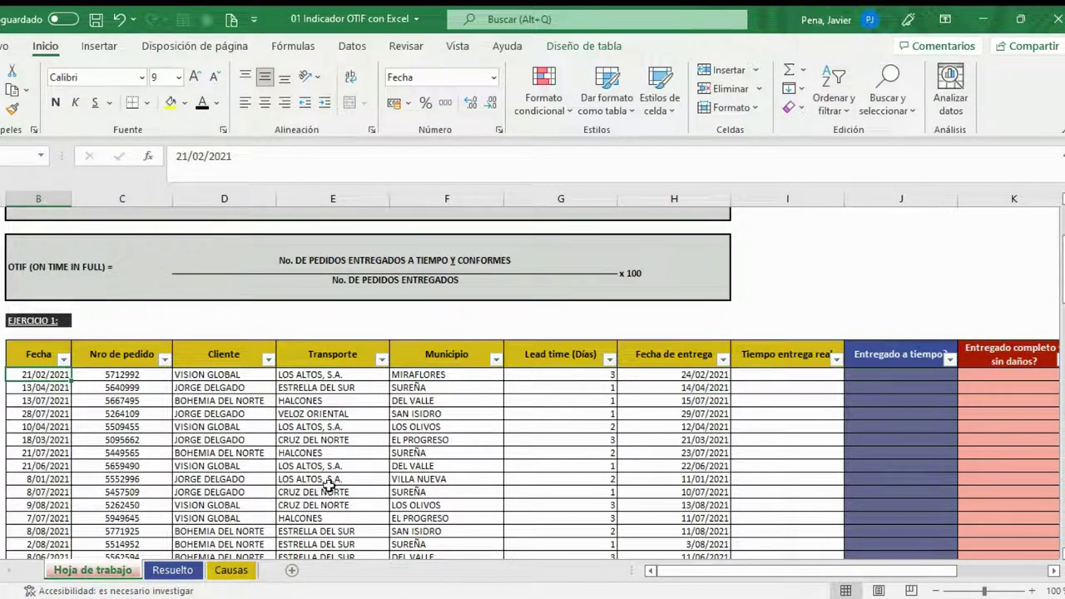
{"action": "left_click", "coordinate": [604, 376]}
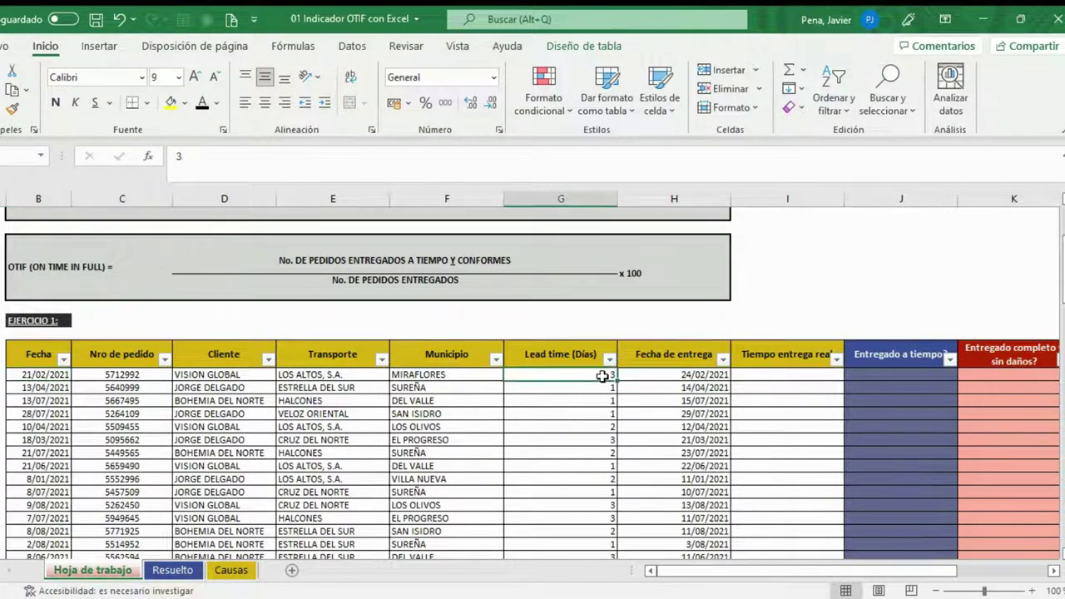
{"action": "left_click", "coordinate": [701, 376]}
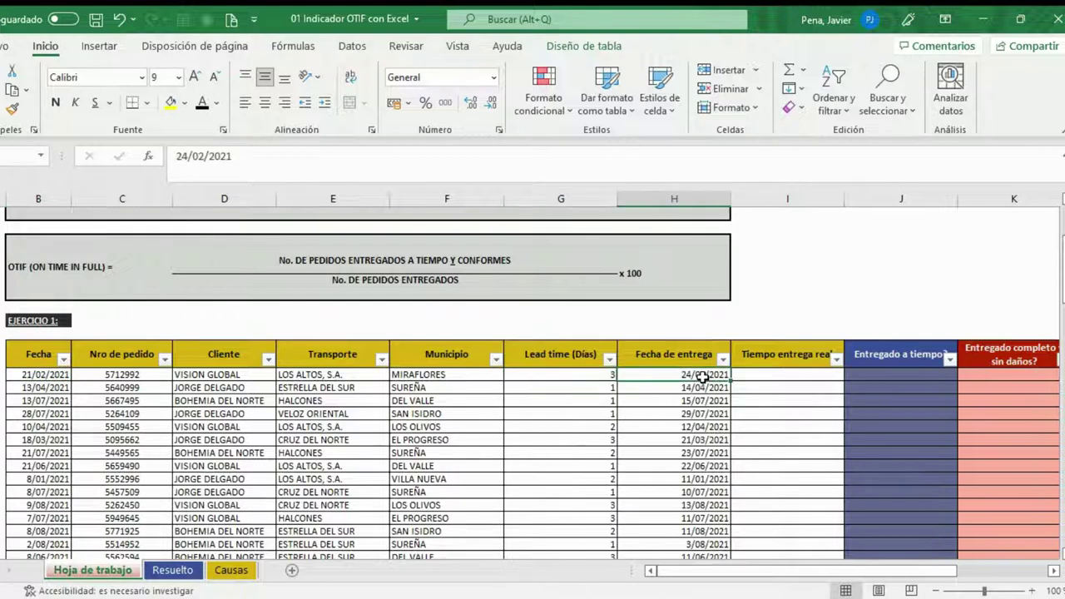
{"action": "left_click", "coordinate": [801, 376]}
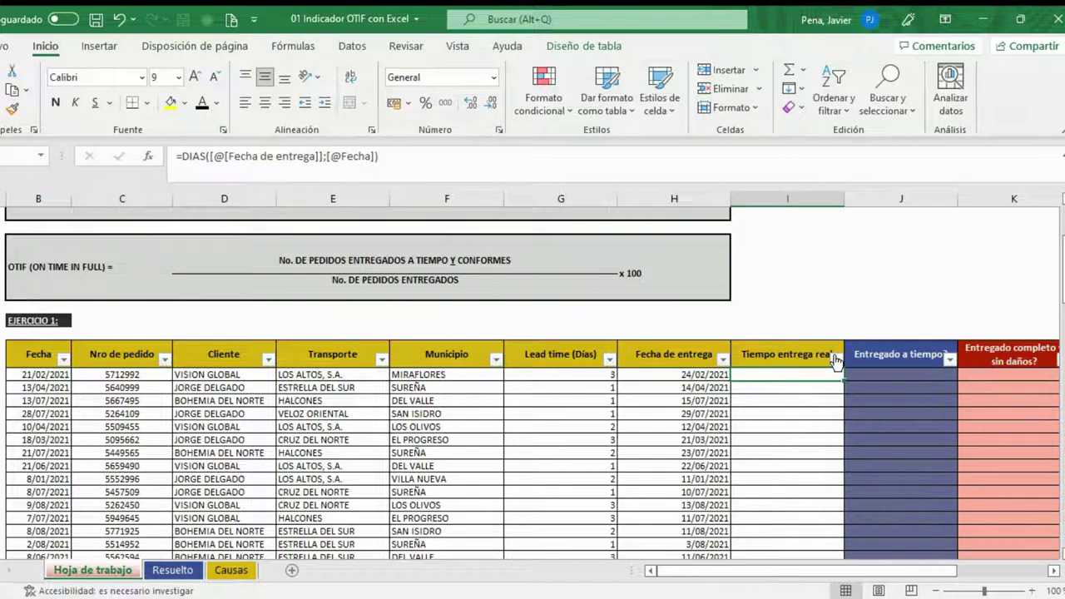
{"action": "left_click", "coordinate": [835, 360]}
{"action": "scroll", "coordinate": [835, 359], "scroll_direction": "down", "scroll_amount": 10}
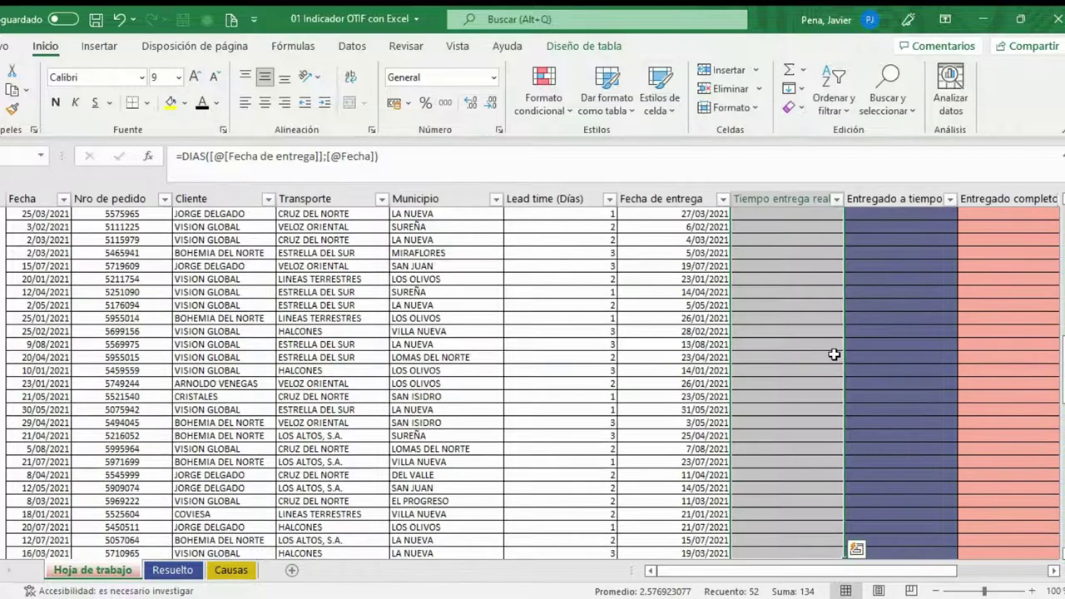
{"action": "scroll", "coordinate": [869, 436], "scroll_direction": "up", "scroll_amount": 10}
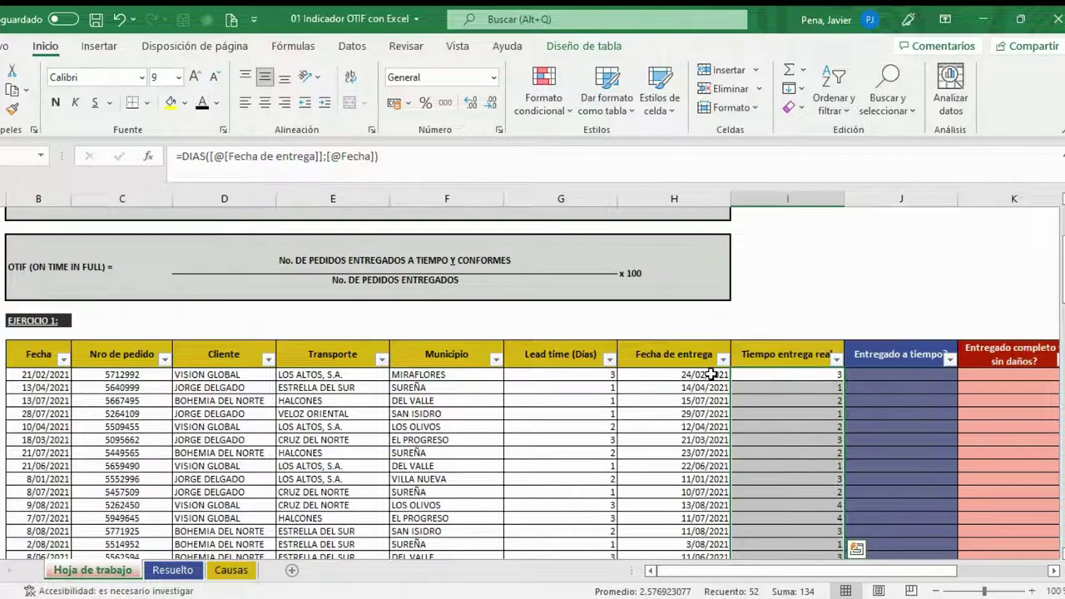
{"action": "left_click", "coordinate": [711, 375]}
{"action": "left_click", "coordinate": [780, 375]}
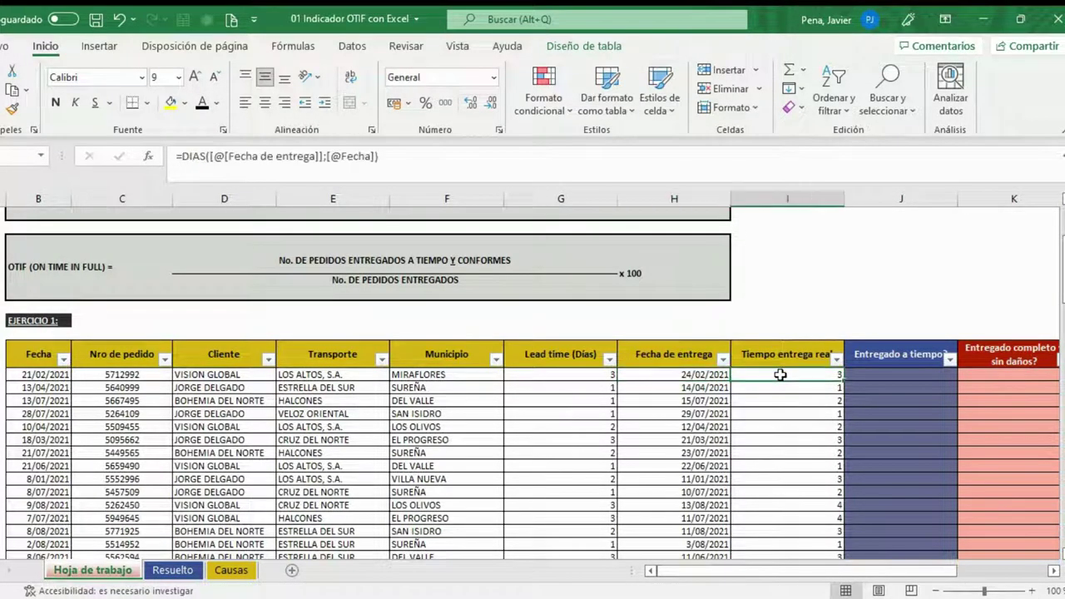
{"action": "double_click", "coordinate": [780, 374]}
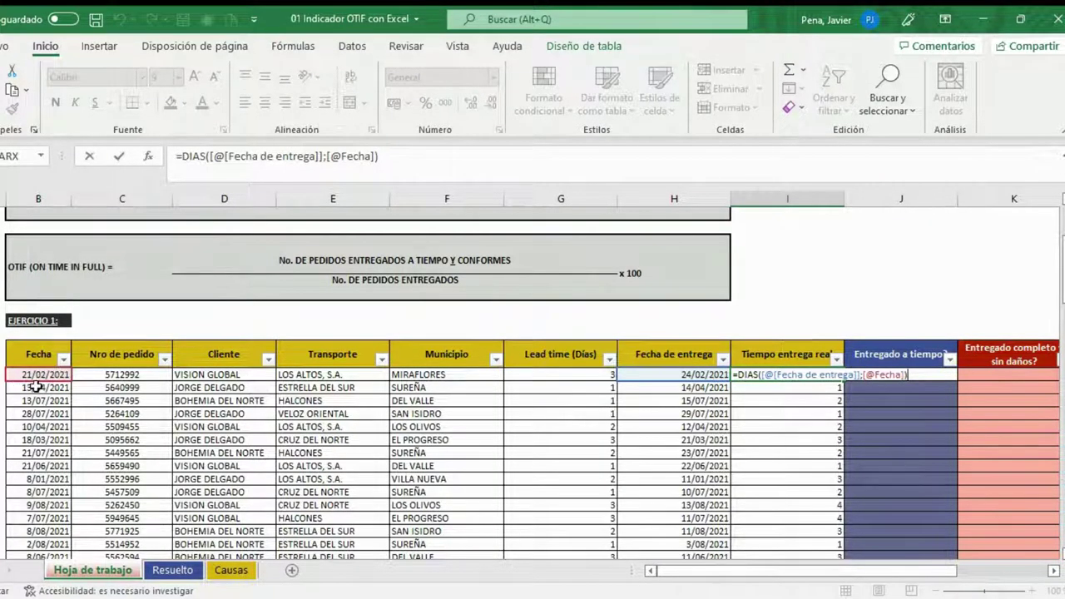
{"action": "key", "text": "Escape"}
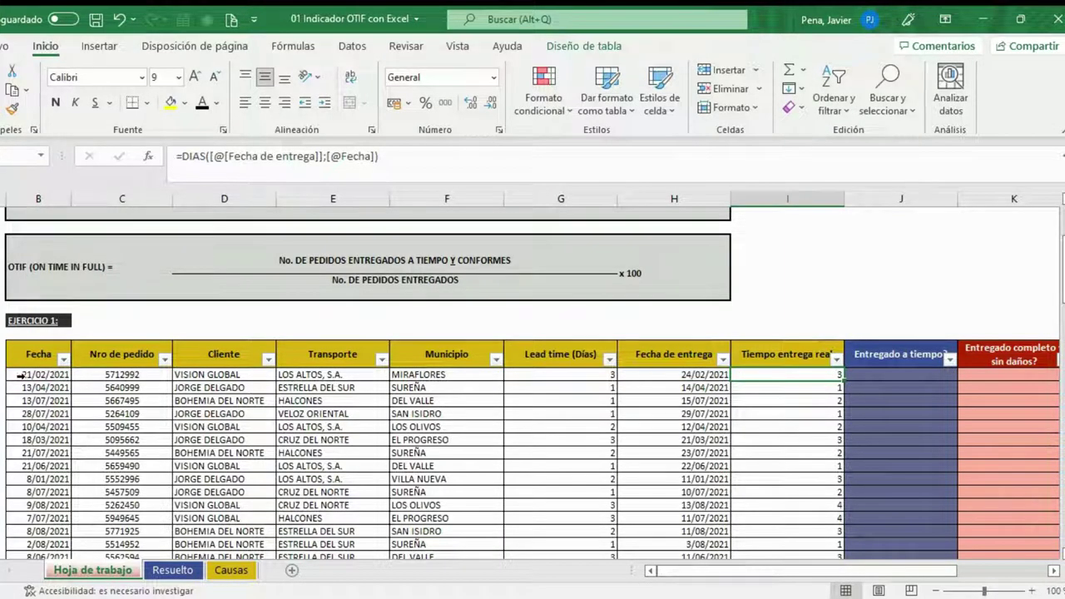
- Check the second and third rows' DIAS formula and confirm the delivery-days column
{"action": "left_click", "coordinate": [809, 390]}
{"action": "left_click", "coordinate": [806, 400]}
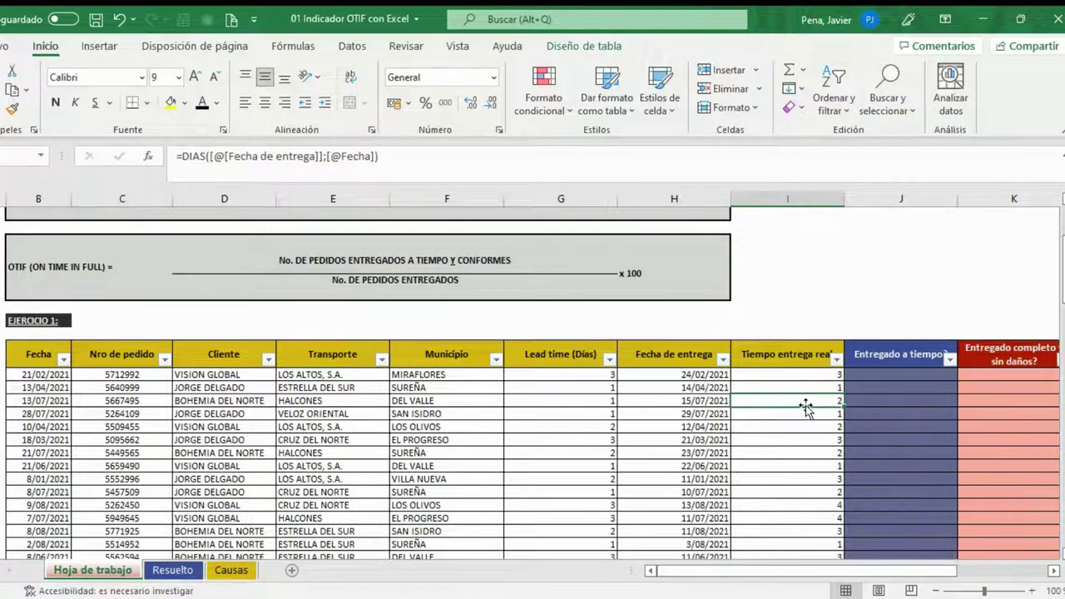
{"action": "double_click", "coordinate": [805, 403]}
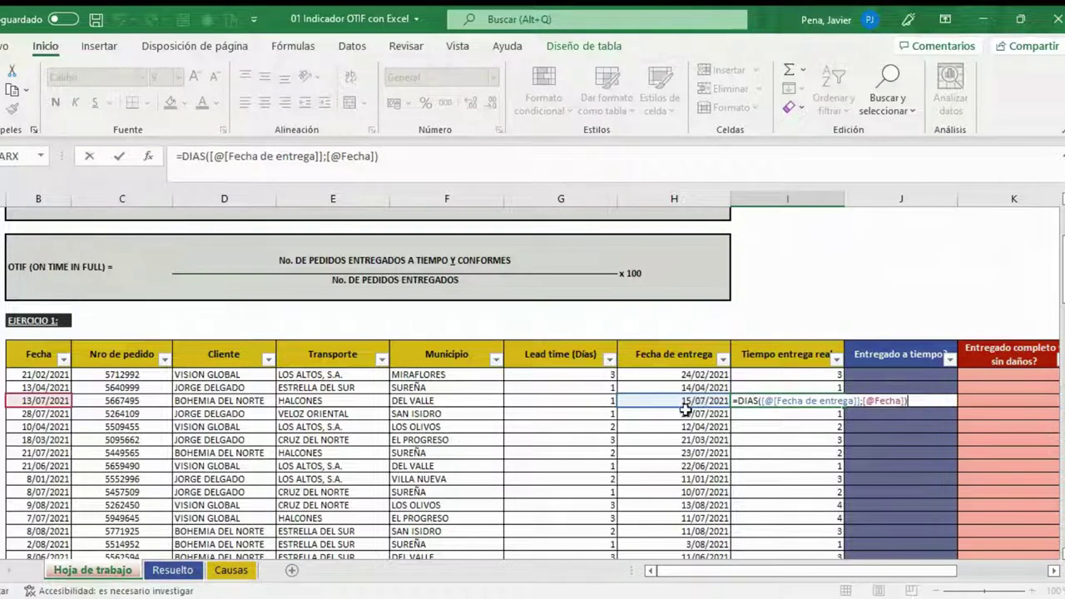
{"action": "key", "text": "ctrl+Return"}
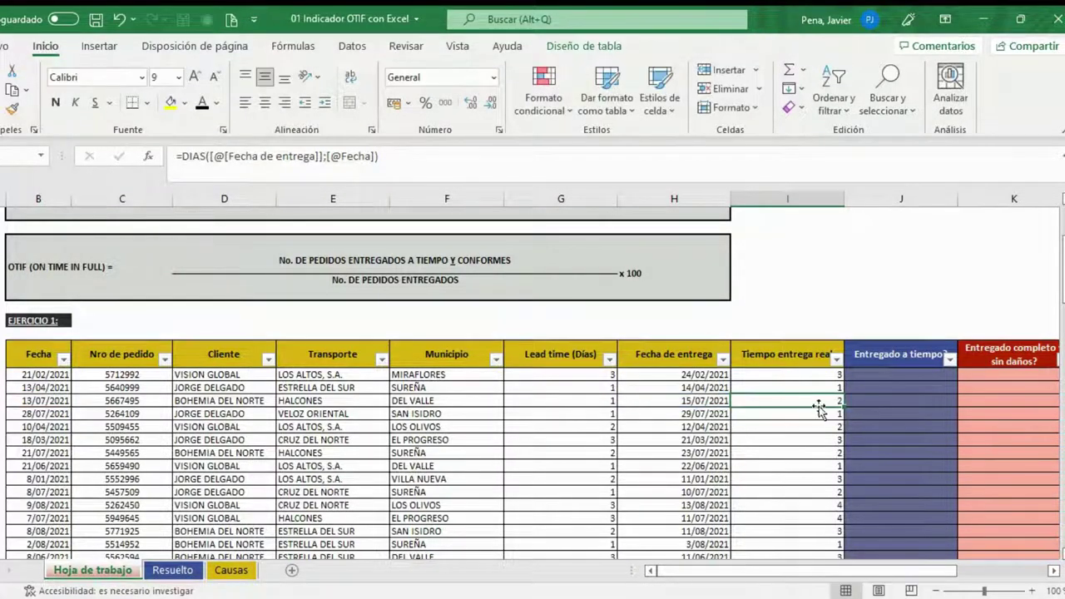
- Compare the first order's SI/NO on-time formula result against its Lead time (Días) value
{"action": "left_click", "coordinate": [915, 374]}
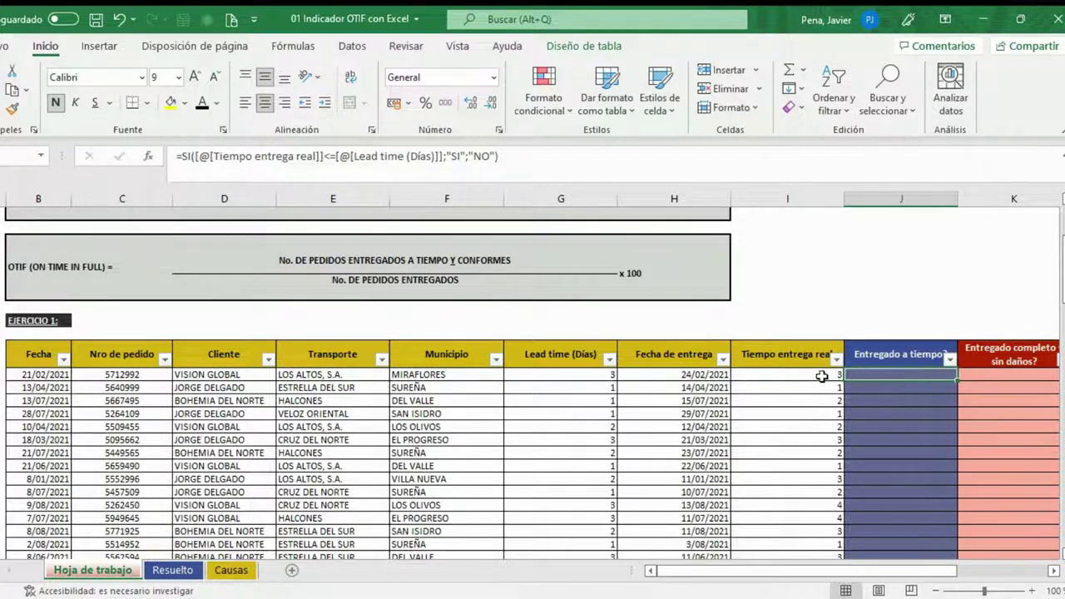
{"action": "left_click", "coordinate": [563, 376]}
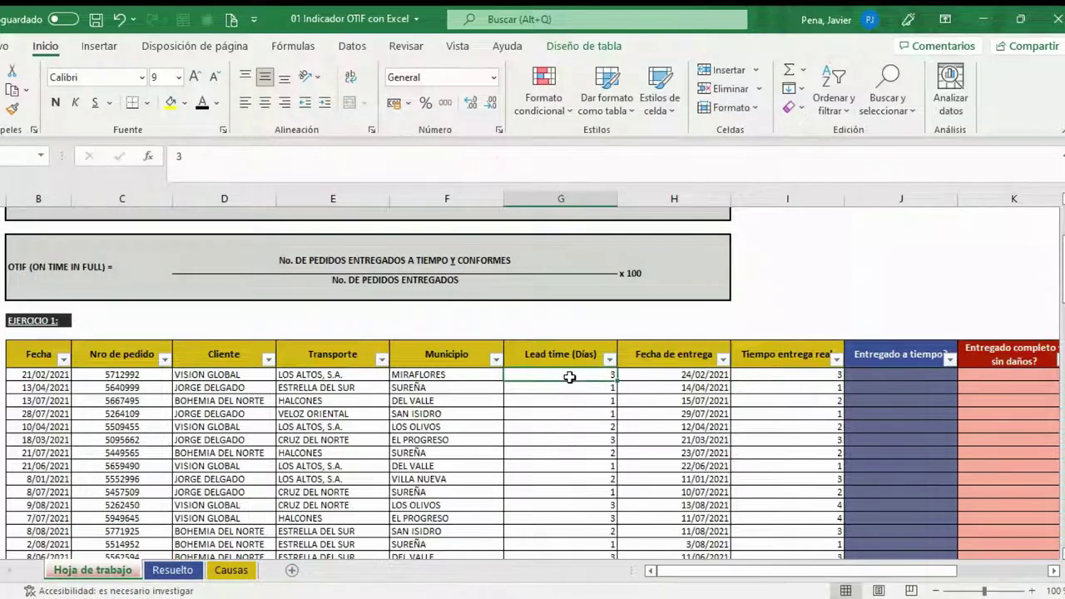
{"action": "left_click", "coordinate": [910, 376]}
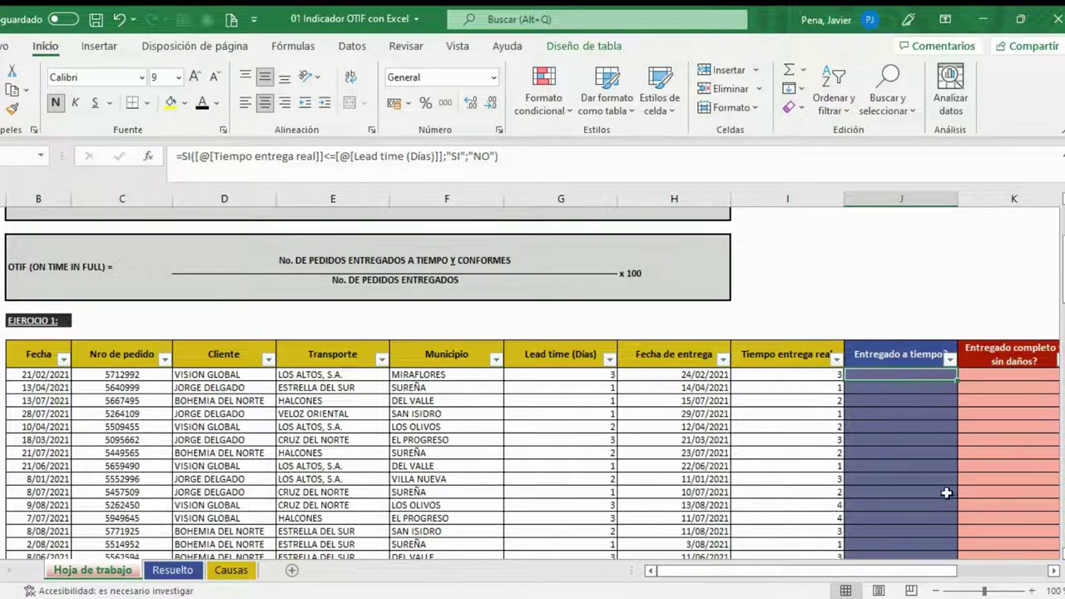
- Make the Entregado a tiempo? SI/NO results white text
{"action": "key", "text": "ctrl+shift+Down"}
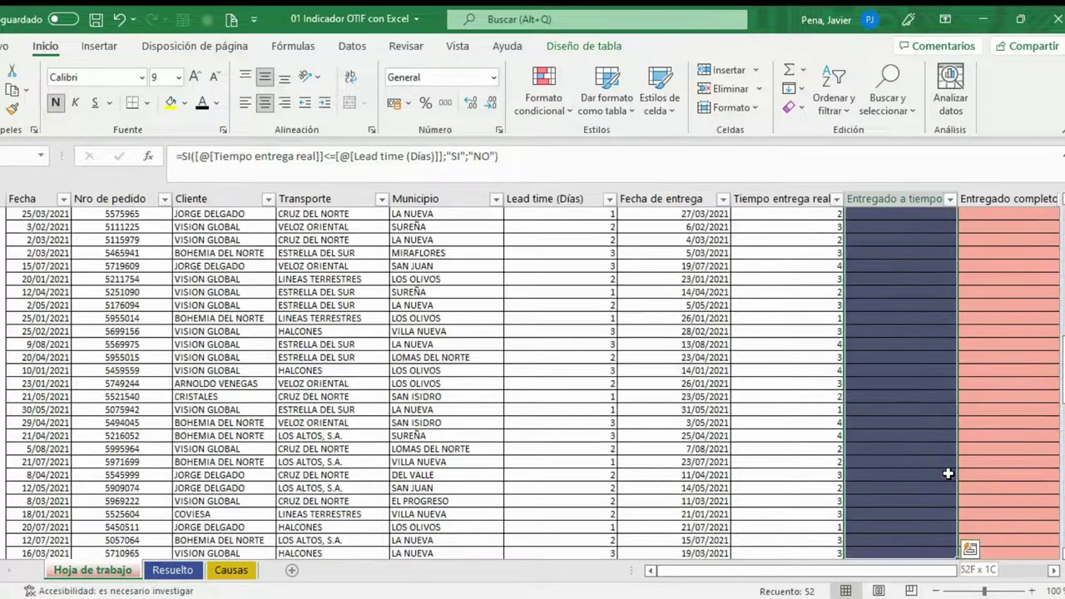
{"action": "left_click", "coordinate": [217, 103]}
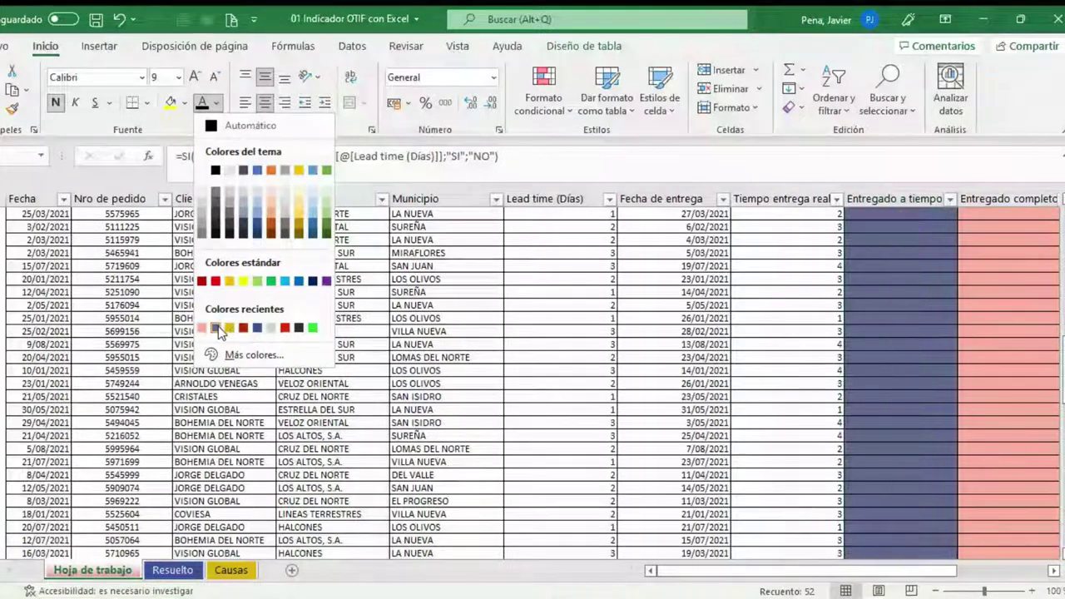
{"action": "left_click", "coordinate": [204, 172]}
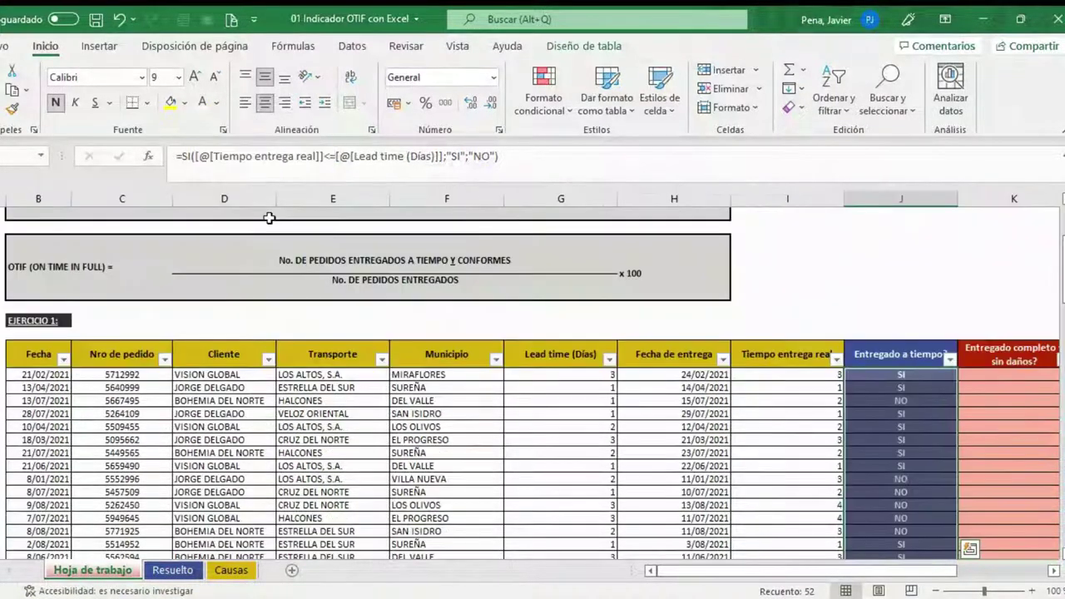
{"action": "left_click", "coordinate": [860, 413]}
- Check the first NO result against that order's actual delivery days and lead time
{"action": "left_click", "coordinate": [930, 374]}
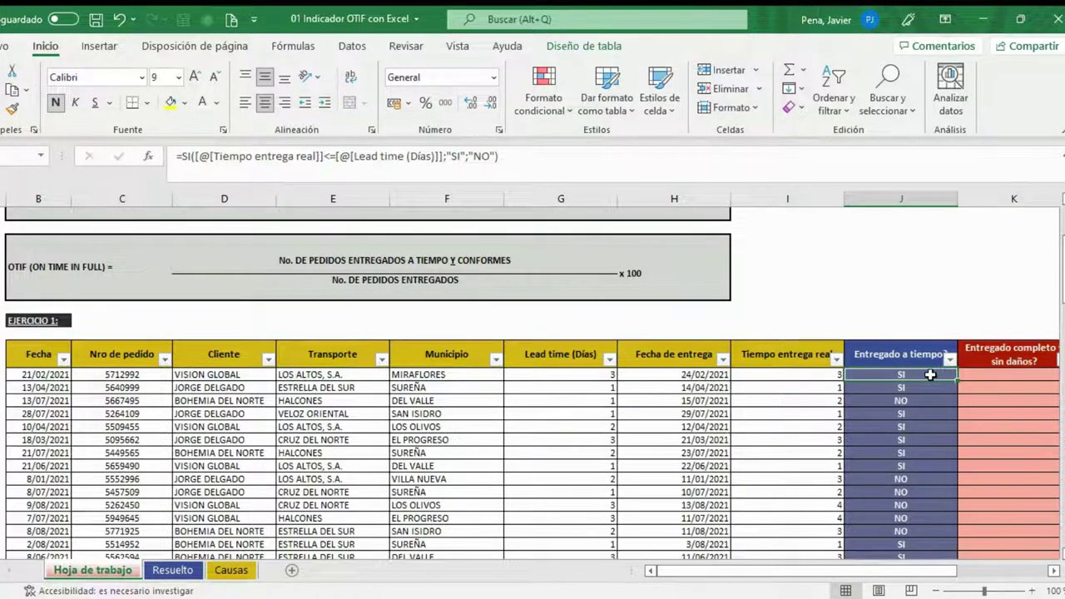
{"action": "key", "text": "Down"}
{"action": "key", "text": "Down"}
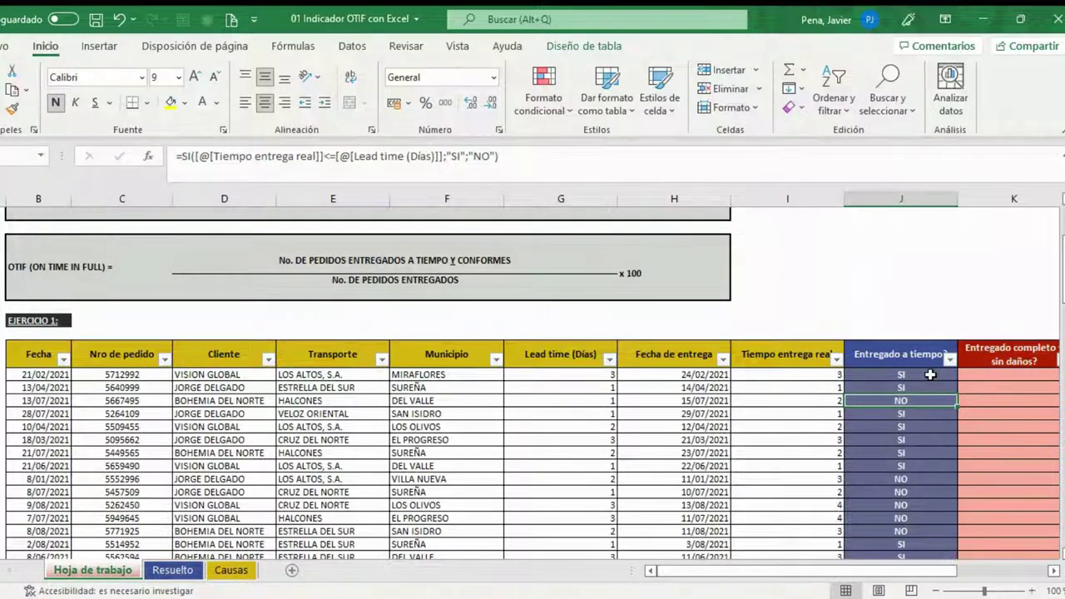
{"action": "key", "text": "Left"}
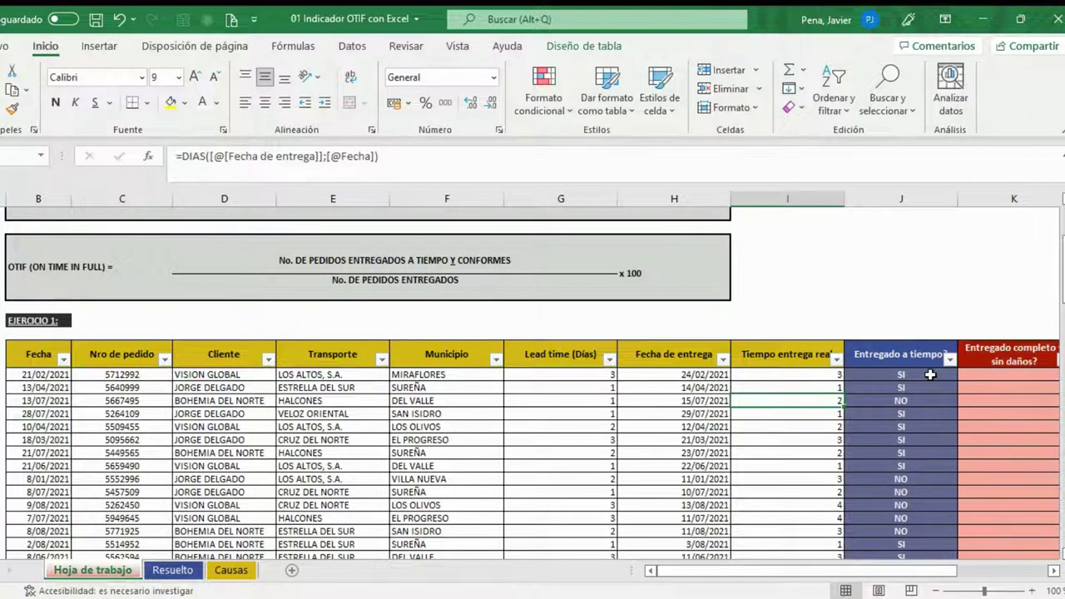
{"action": "key", "text": "Left"}
{"action": "key", "text": "Left"}
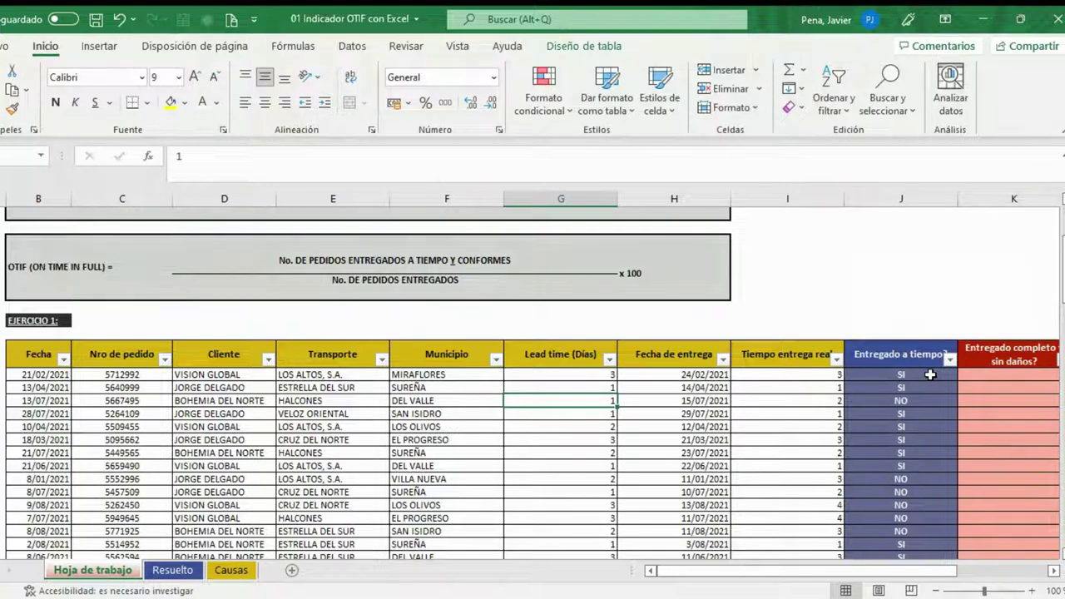
{"action": "key", "text": "Right"}
{"action": "key", "text": "Right"}
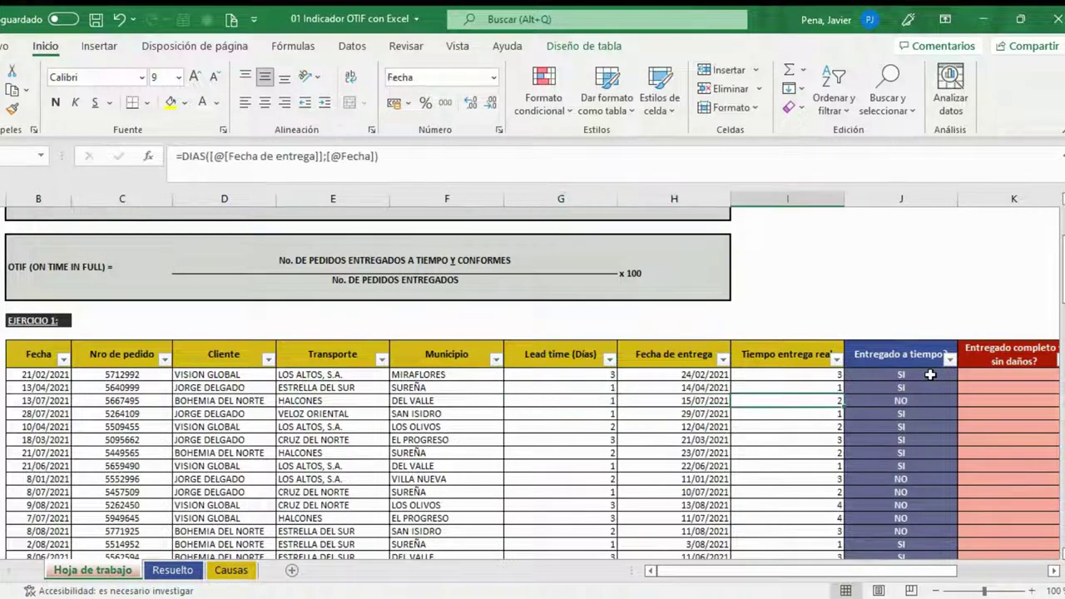
{"action": "key", "text": "Down"}
{"action": "key", "text": "Down"}
{"action": "key", "text": "Down"}
- Compare delivery days with lead times for several later orders
{"action": "key", "text": "Down"}
{"action": "key", "text": "Down"}
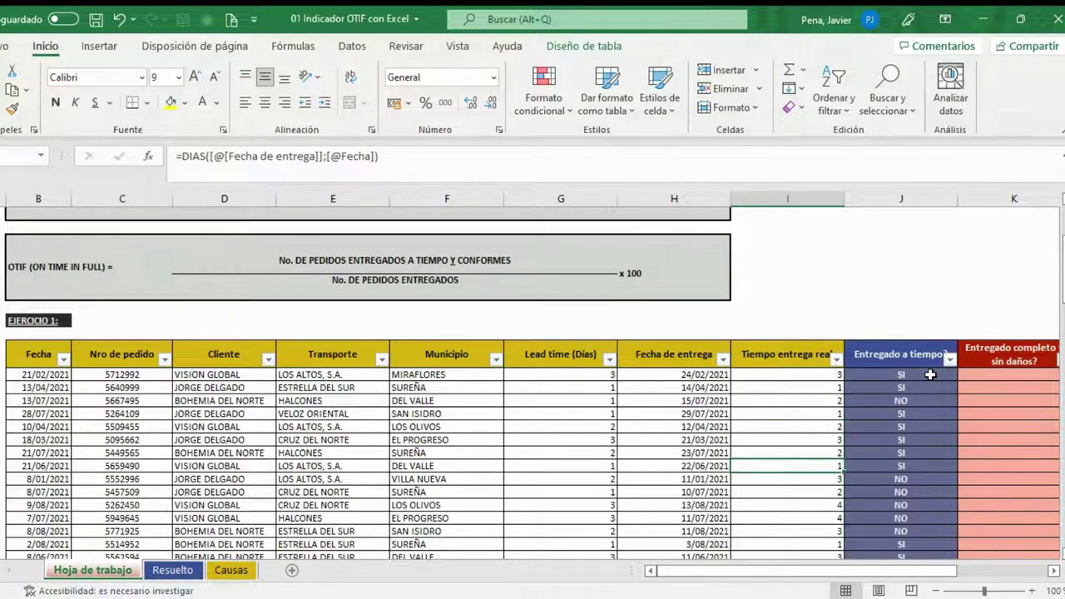
{"action": "key", "text": "Down"}
{"action": "key", "text": "Left"}
{"action": "key", "text": "Left"}
{"action": "key", "text": "Left"}
{"action": "key", "text": "Right"}
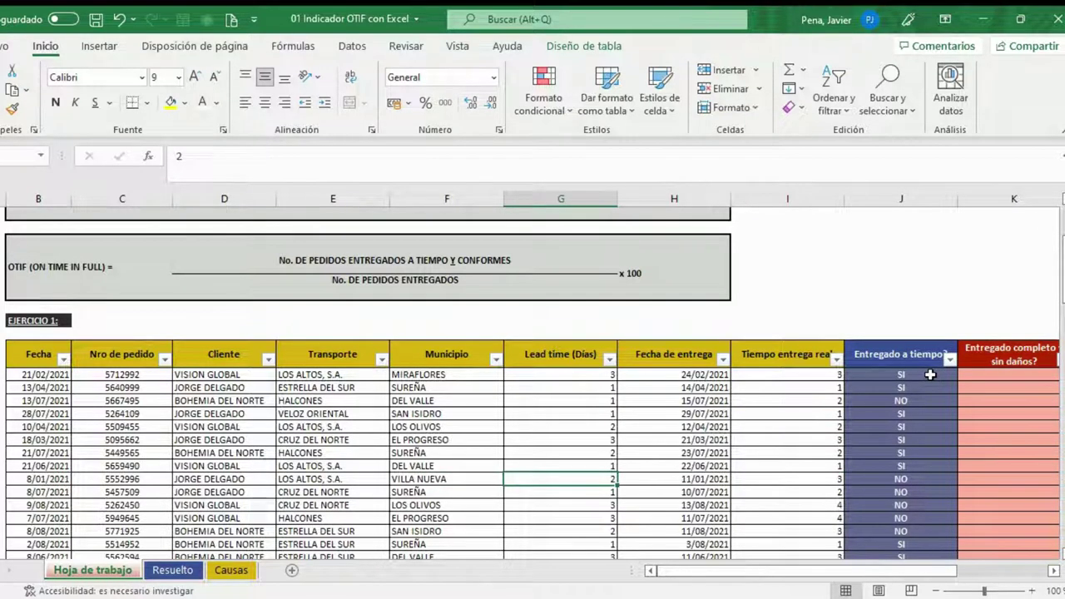
{"action": "key", "text": "Right"}
{"action": "key", "text": "Right"}
{"action": "key", "text": "Down"}
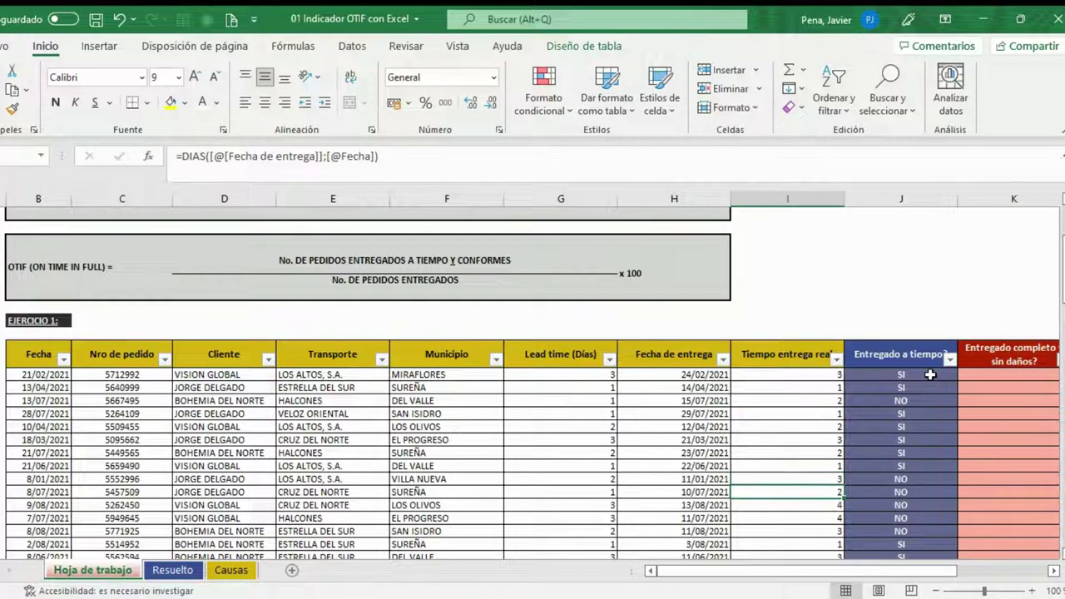
{"action": "key", "text": "Left"}
{"action": "key", "text": "Left"}
{"action": "key", "text": "Right"}
{"action": "key", "text": "Right"}
{"action": "left_click", "coordinate": [1022, 377]}
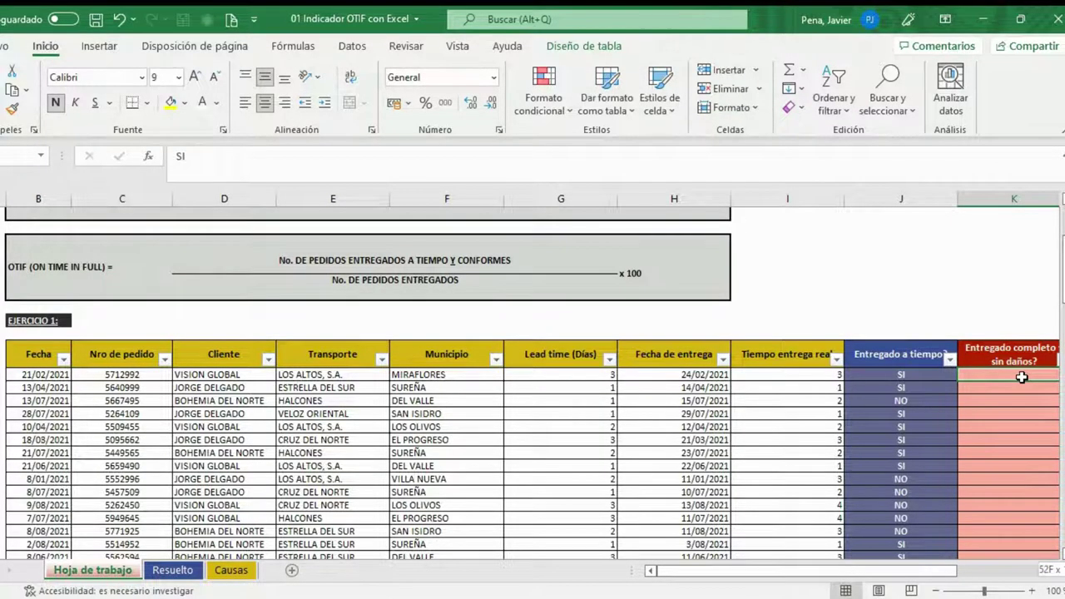
- Set the Entregado completo y sin daños? results' font colour to Automático
{"action": "key", "text": "ctrl+shift+Down"}
{"action": "left_click", "coordinate": [216, 102]}
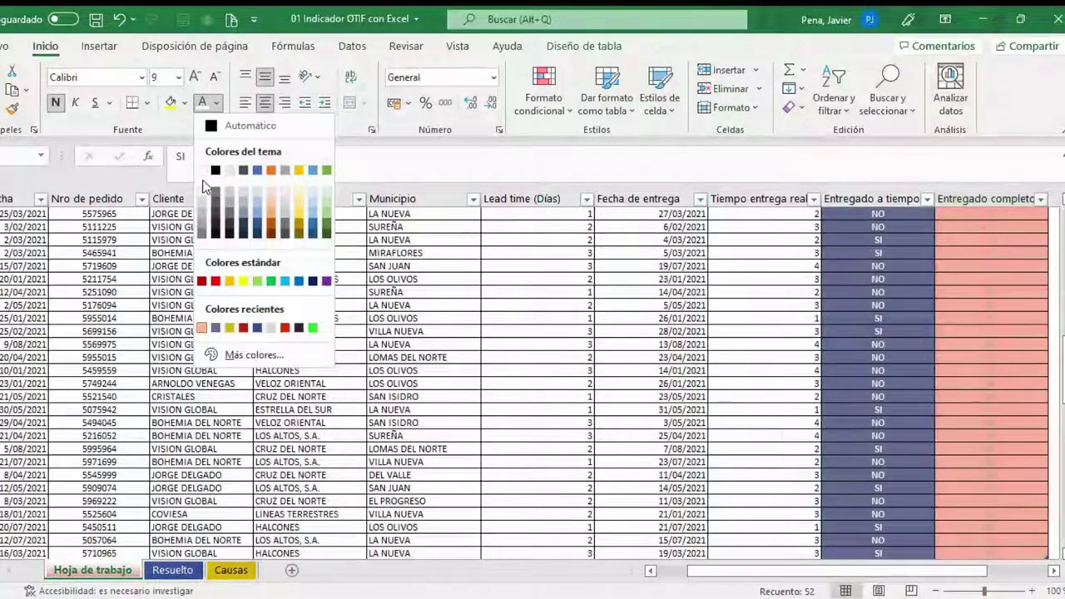
{"action": "left_click", "coordinate": [211, 124]}
{"action": "scroll", "coordinate": [607, 344], "scroll_direction": "up", "scroll_amount": 15}
{"action": "left_click", "coordinate": [982, 354]}
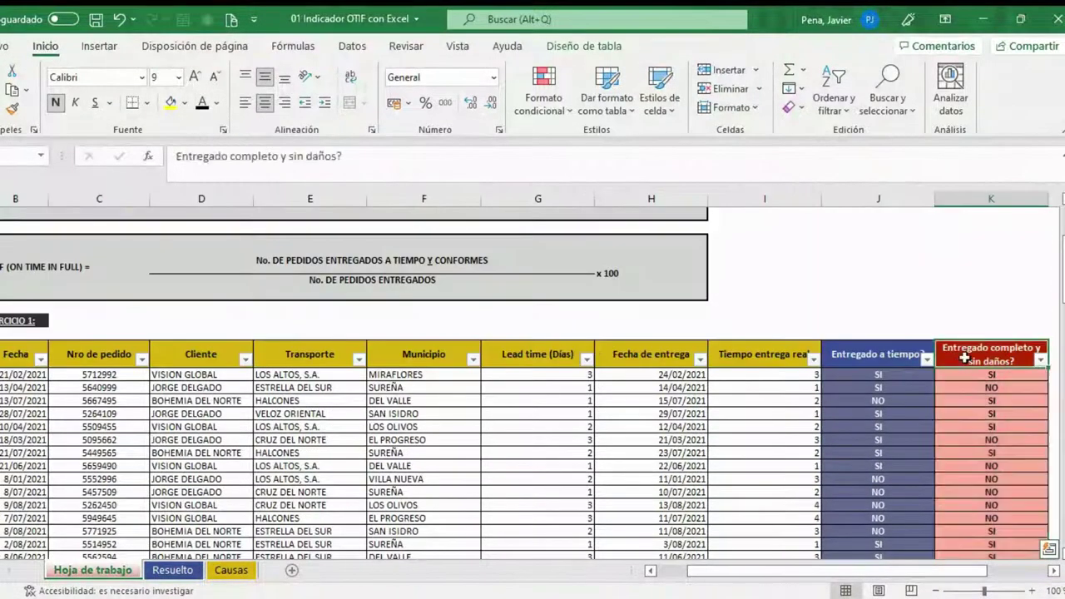
{"action": "left_click", "coordinate": [988, 426]}
- Scroll down to the OTIF summary counts below the table
{"action": "scroll", "coordinate": [988, 425], "scroll_direction": "down", "scroll_amount": 3}
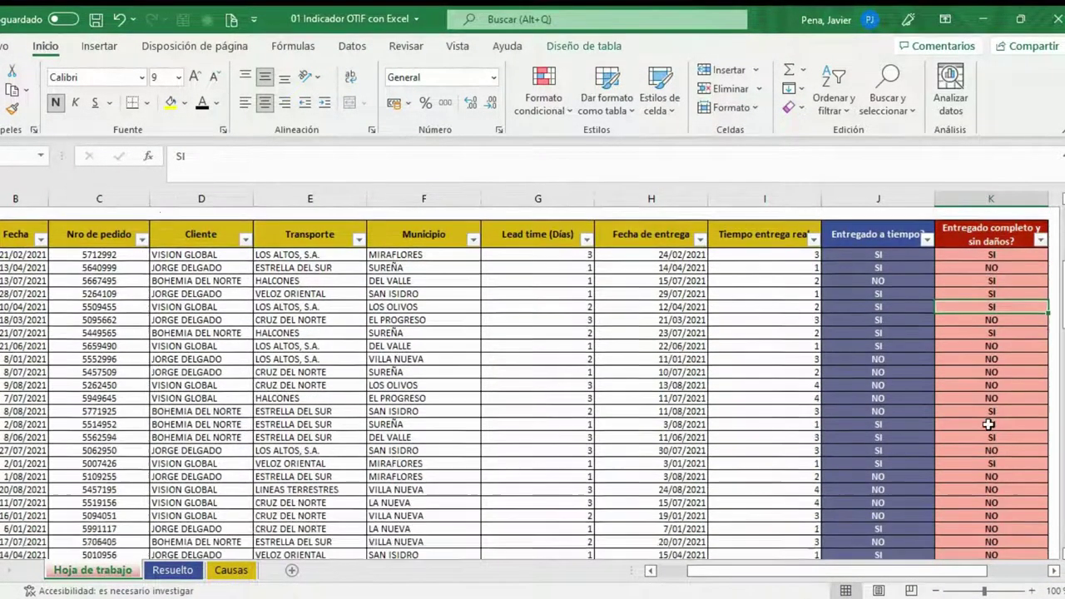
{"action": "scroll", "coordinate": [988, 424], "scroll_direction": "down", "scroll_amount": 5}
{"action": "scroll", "coordinate": [988, 425], "scroll_direction": "down", "scroll_amount": 5}
{"action": "scroll", "coordinate": [988, 424], "scroll_direction": "down", "scroll_amount": 5}
{"action": "scroll", "coordinate": [988, 424], "scroll_direction": "down", "scroll_amount": 2}
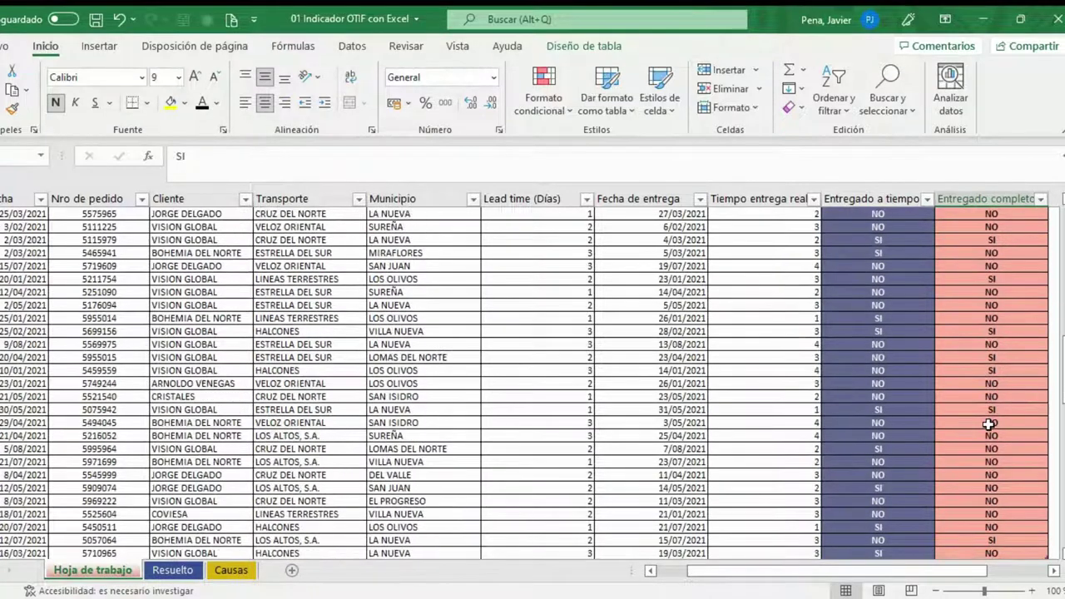
{"action": "scroll", "coordinate": [988, 425], "scroll_direction": "down", "scroll_amount": 4}
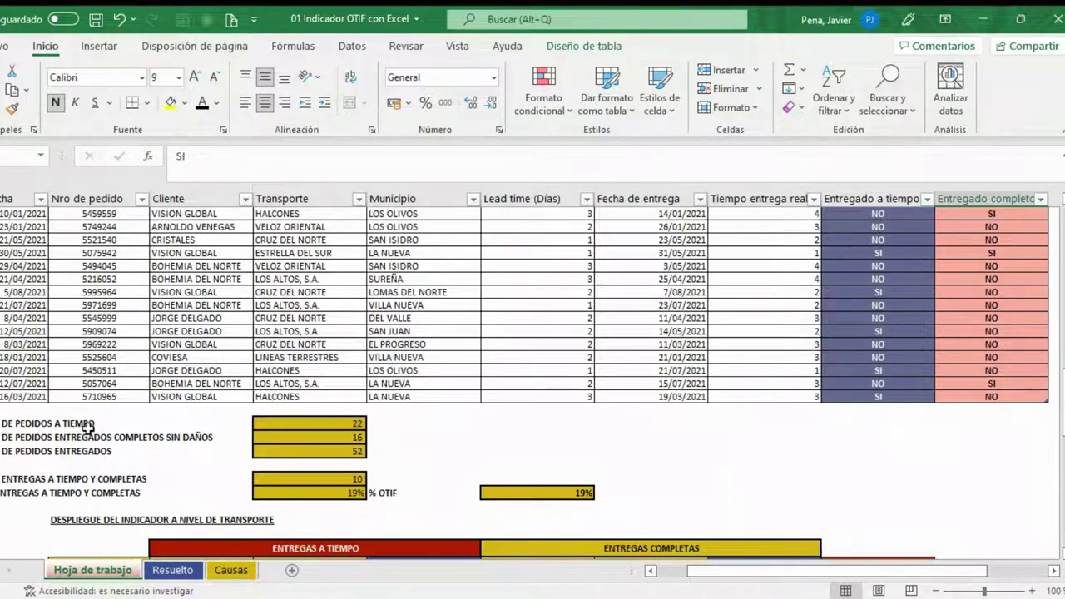
- Review the summary labels and the on-time orders count formula, keeping the count at 22
{"action": "left_click", "coordinate": [43, 420]}
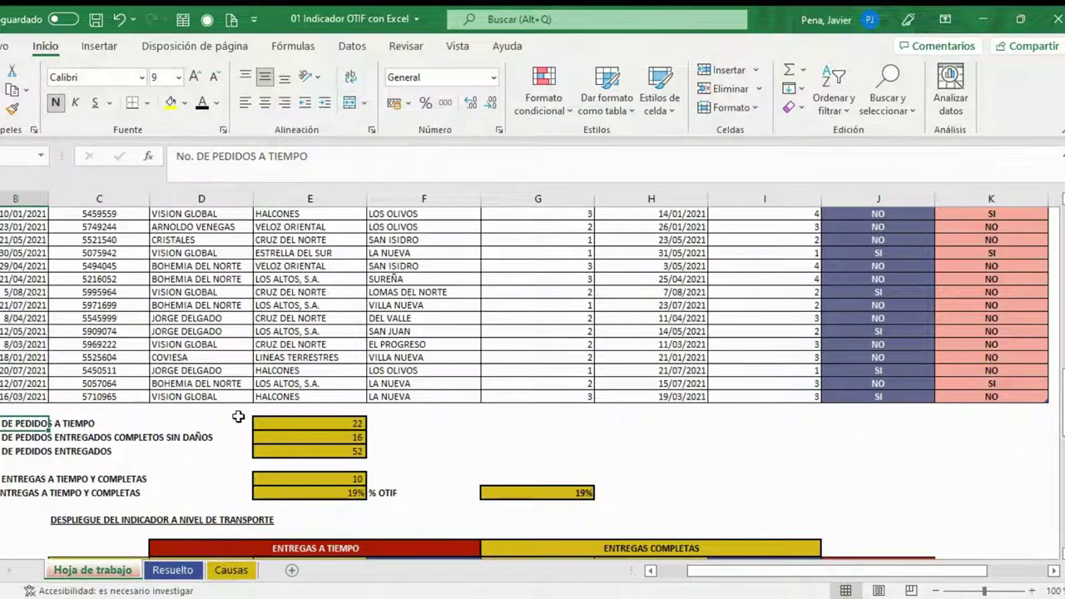
{"action": "key", "text": "Right"}
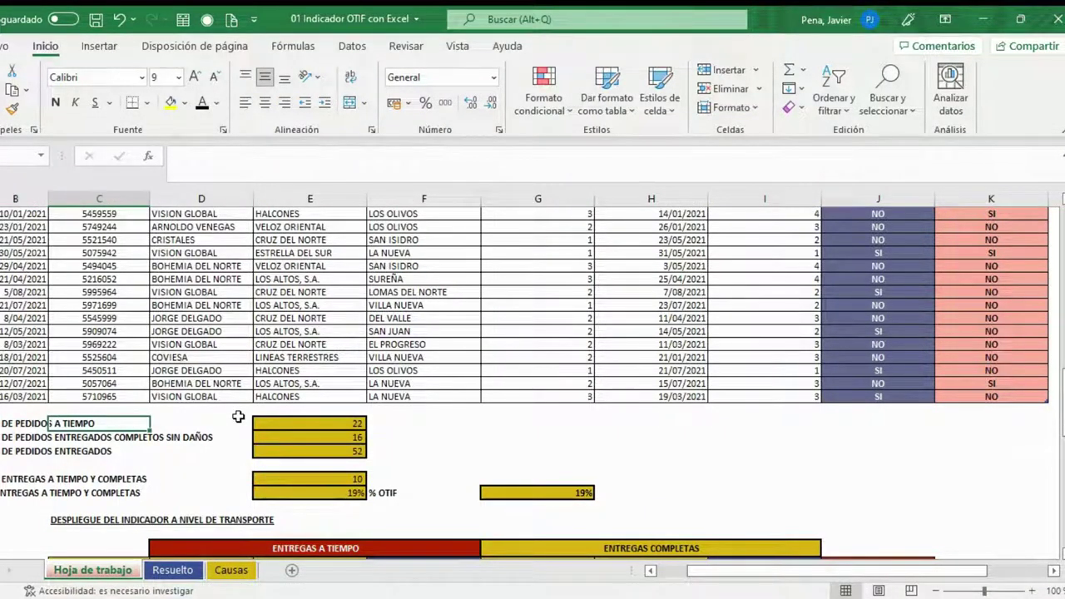
{"action": "key", "text": "Down"}
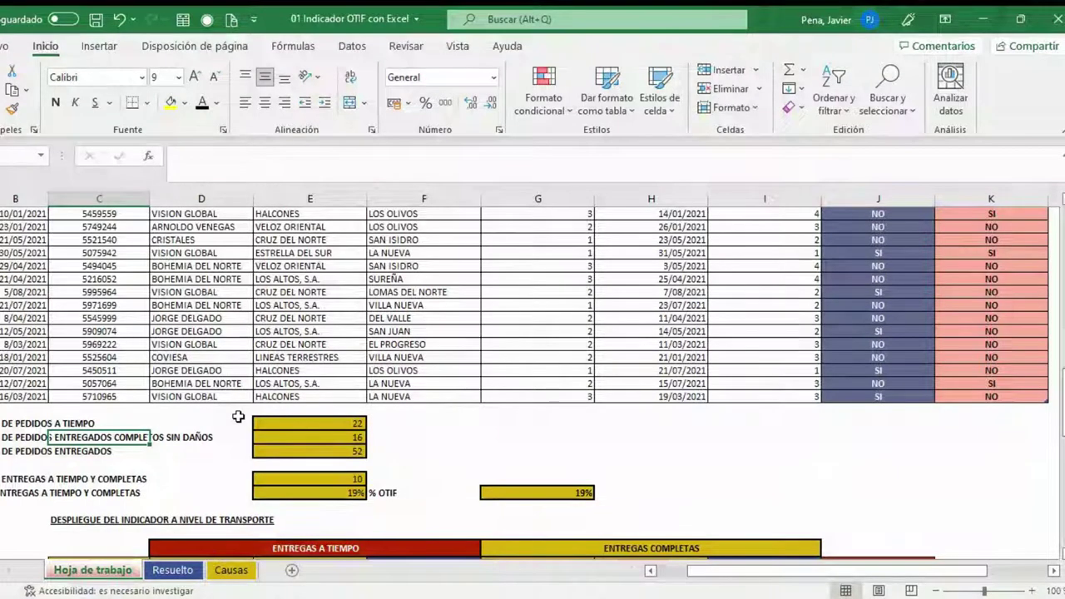
{"action": "key", "text": "Down"}
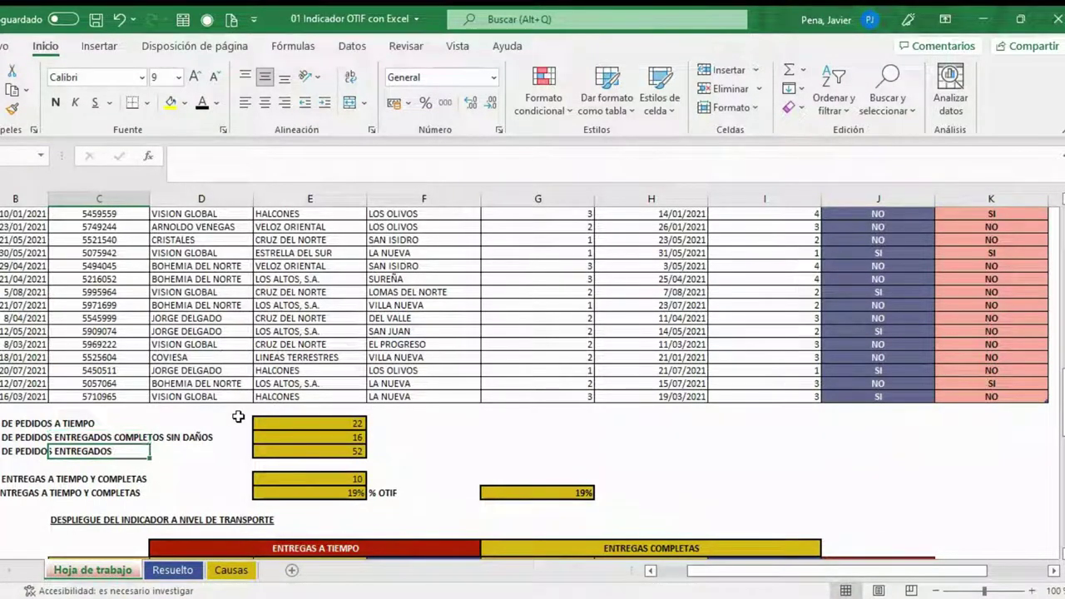
{"action": "key", "text": "Right"}
{"action": "key", "text": "Right"}
{"action": "key", "text": "Up"}
{"action": "key", "text": "Up"}
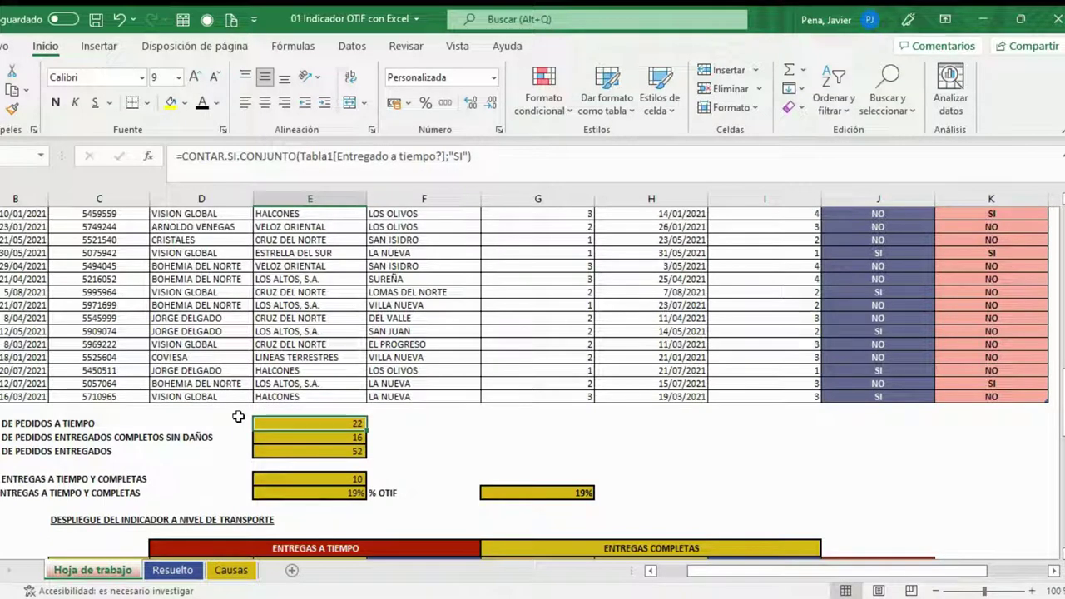
{"action": "key", "text": "F2"}
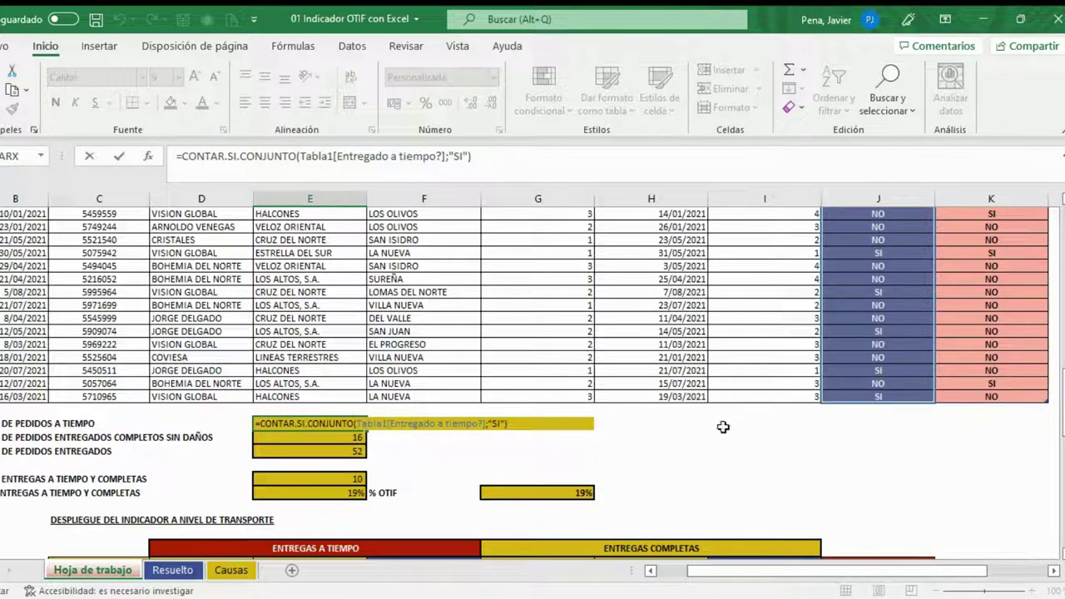
{"action": "key", "text": "ctrl+Return"}
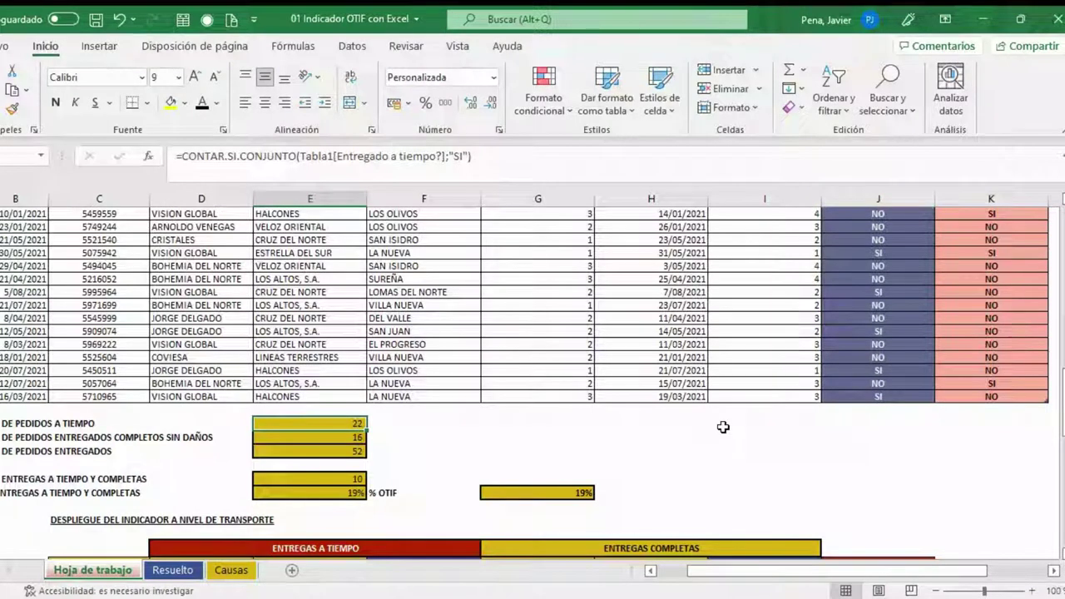
- Confirm =CONTAR.SI.CONJUNTO(Tabla1[Entregado completo y sin daños?];"SI") giving 16 complete undamaged orders
{"action": "key", "text": "Down"}
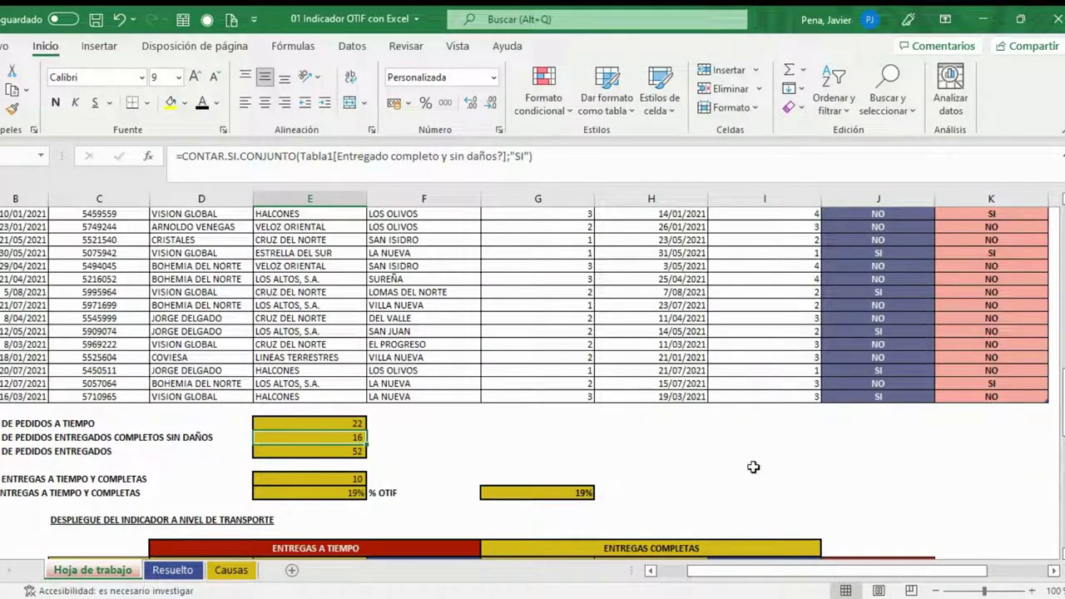
{"action": "key", "text": "F2"}
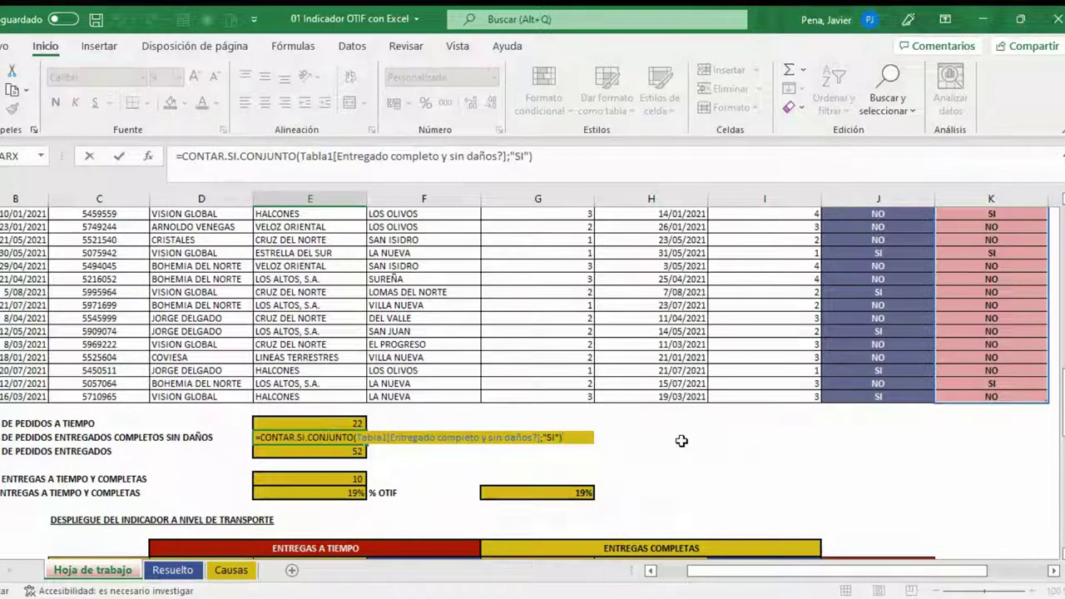
{"action": "key", "text": "ctrl+Return"}
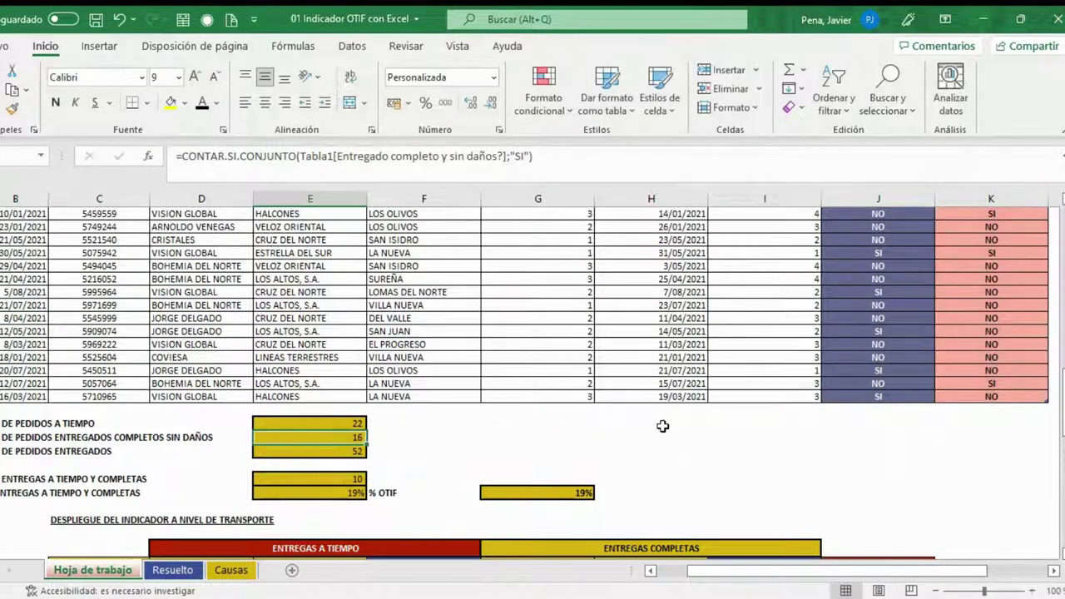
{"action": "left_click", "coordinate": [345, 451]}
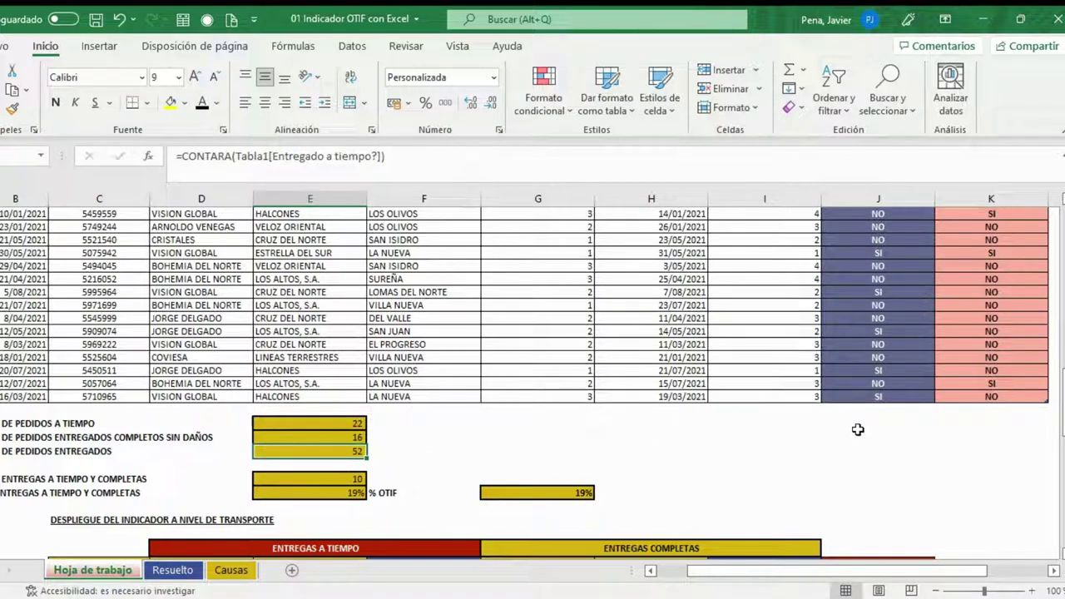
{"action": "key", "text": "F2"}
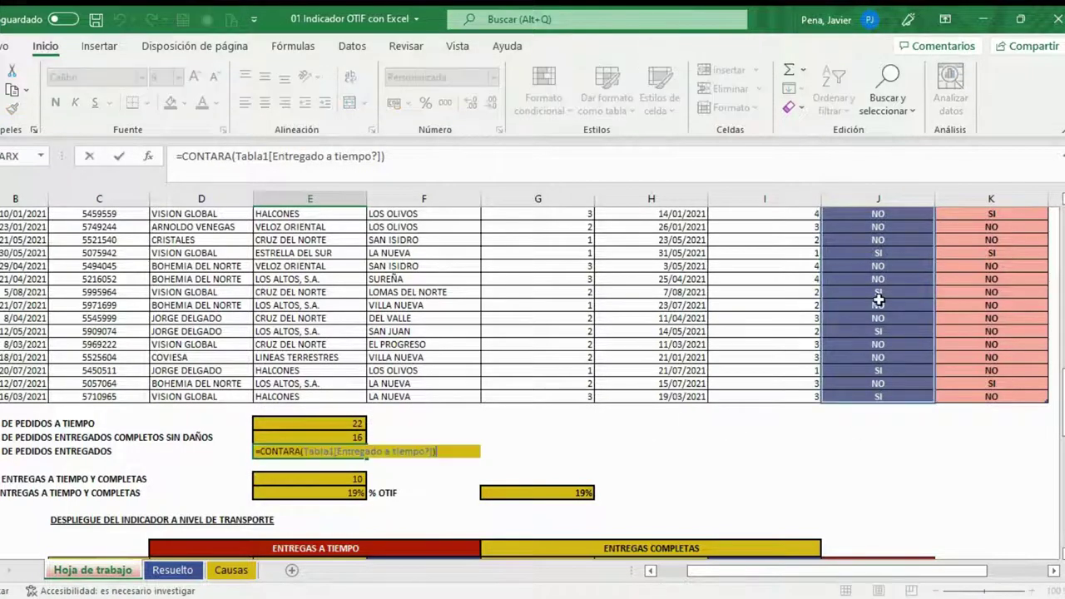
{"action": "scroll", "coordinate": [905, 308], "scroll_direction": "up", "scroll_amount": 2}
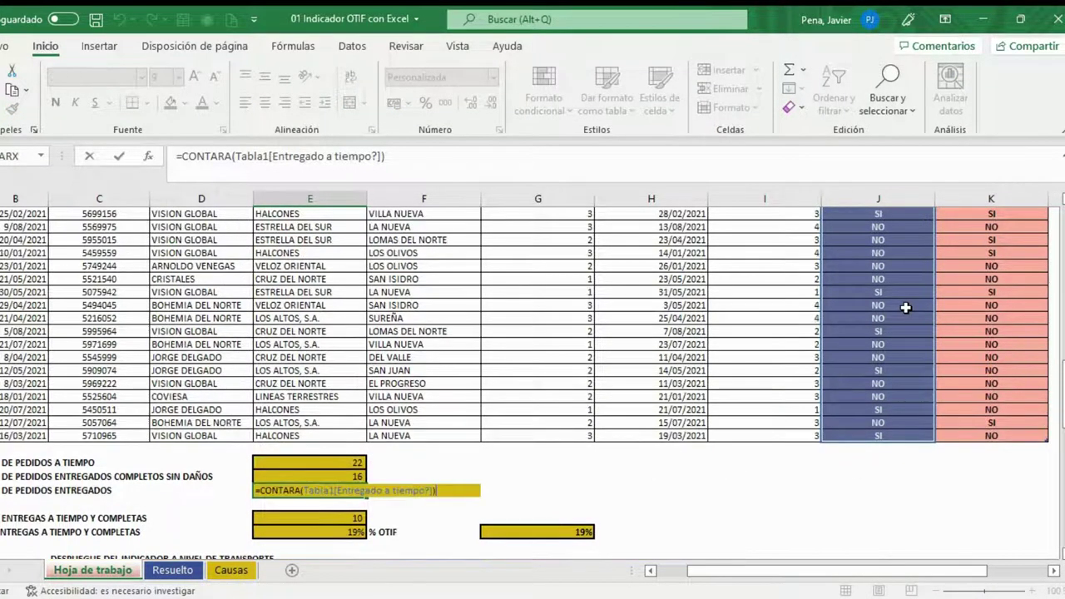
{"action": "scroll", "coordinate": [905, 308], "scroll_direction": "up", "scroll_amount": 2}
{"action": "scroll", "coordinate": [905, 308], "scroll_direction": "up", "scroll_amount": 2}
{"action": "scroll", "coordinate": [905, 308], "scroll_direction": "up", "scroll_amount": 2}
{"action": "scroll", "coordinate": [905, 307], "scroll_direction": "up", "scroll_amount": 5}
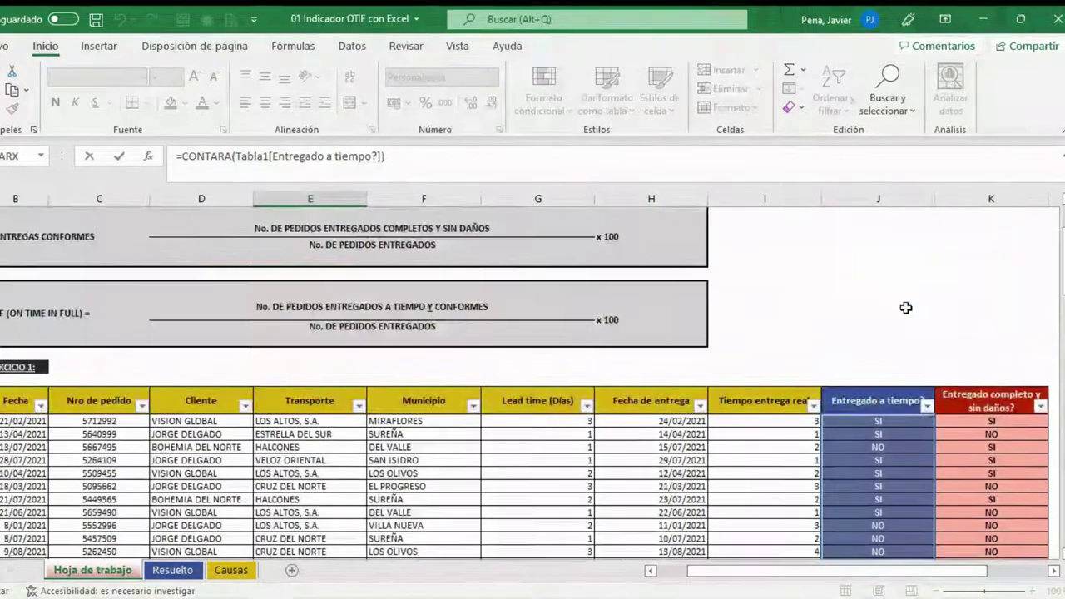
{"action": "scroll", "coordinate": [905, 308], "scroll_direction": "down", "scroll_amount": 2}
{"action": "scroll", "coordinate": [882, 396], "scroll_direction": "down", "scroll_amount": 4}
{"action": "scroll", "coordinate": [882, 396], "scroll_direction": "down", "scroll_amount": 4}
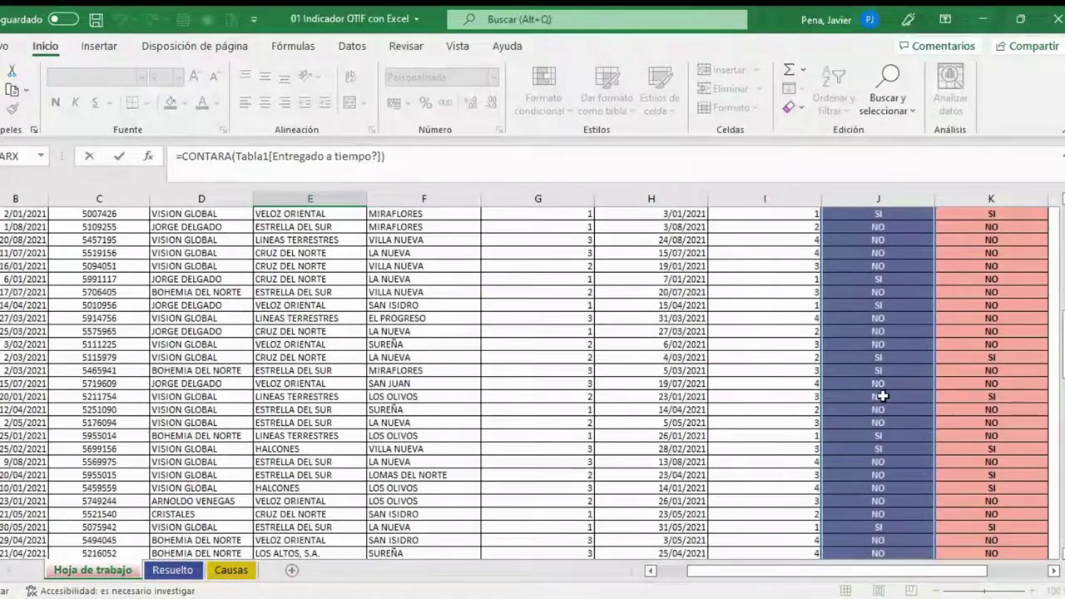
{"action": "scroll", "coordinate": [882, 396], "scroll_direction": "down", "scroll_amount": 4}
{"action": "scroll", "coordinate": [884, 391], "scroll_direction": "down", "scroll_amount": 2}
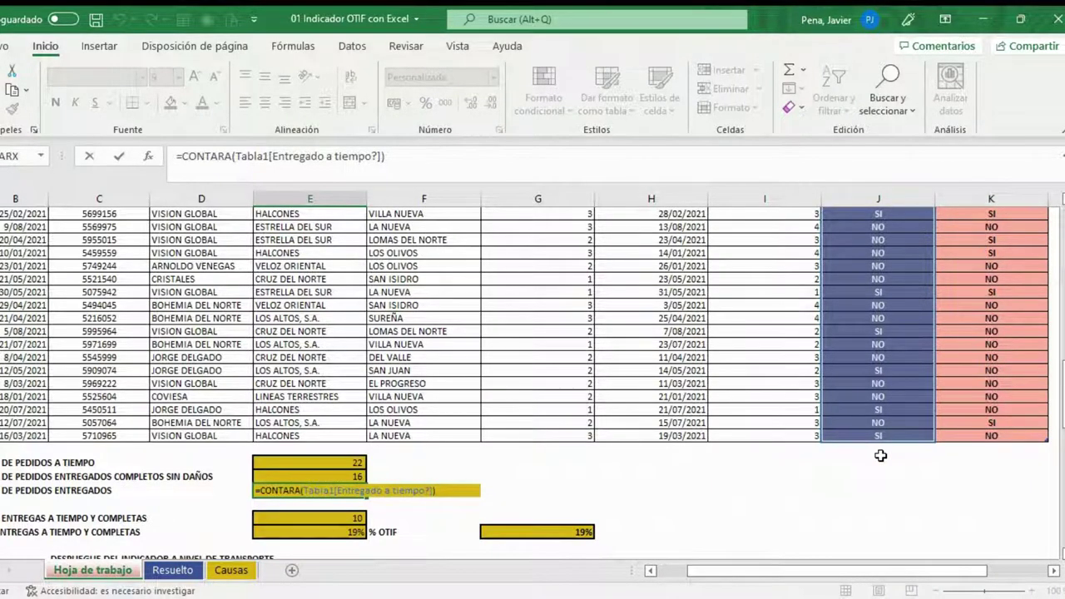
{"action": "key", "text": "ctrl+Return"}
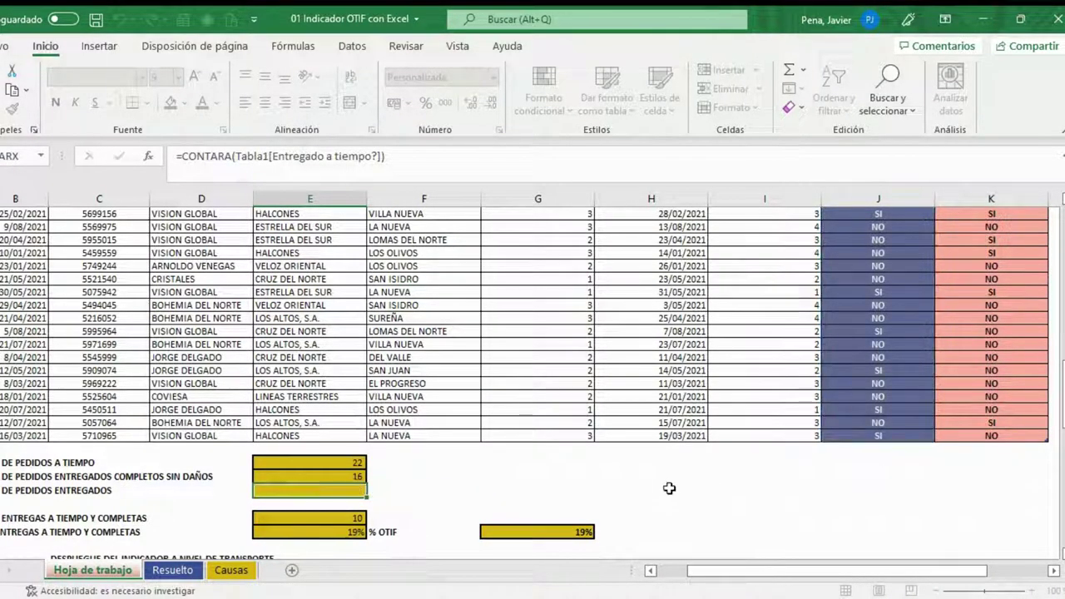
{"action": "scroll", "coordinate": [522, 493], "scroll_direction": "down", "scroll_amount": 1}
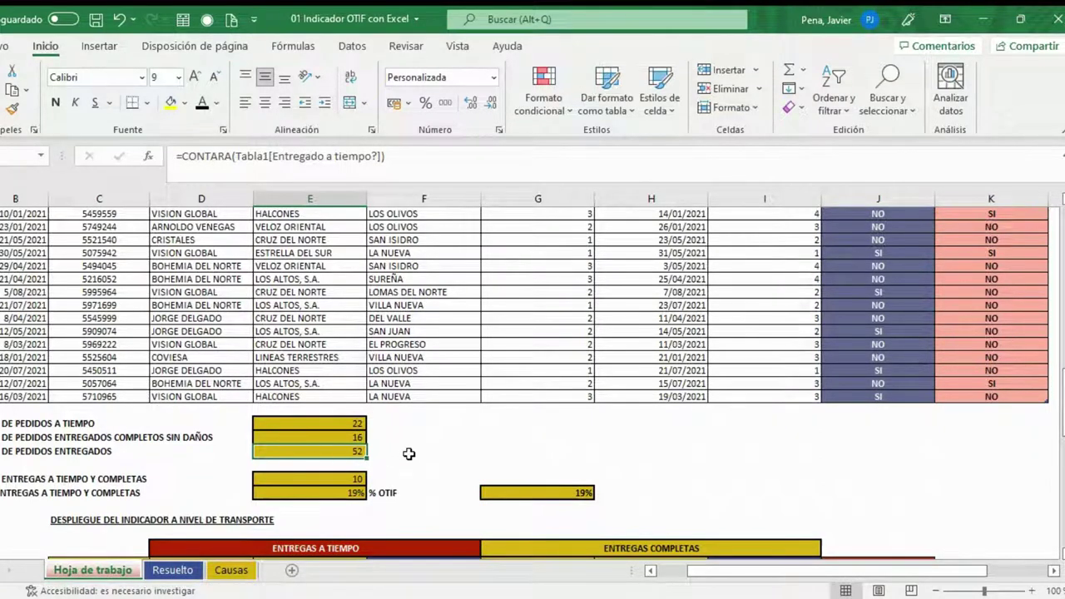
{"action": "left_click", "coordinate": [339, 425]}
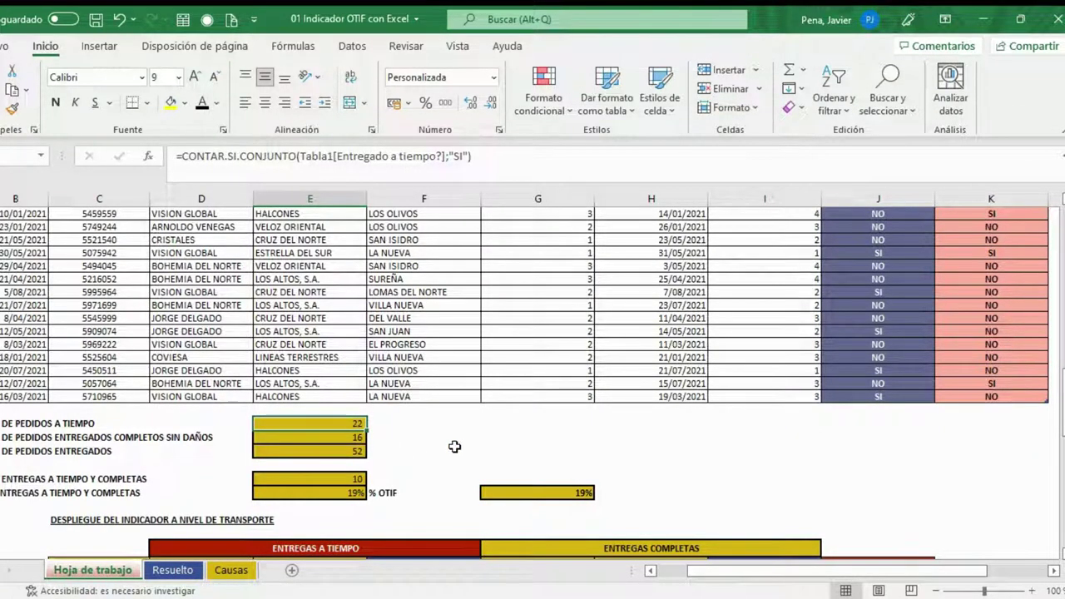
{"action": "left_click", "coordinate": [341, 439]}
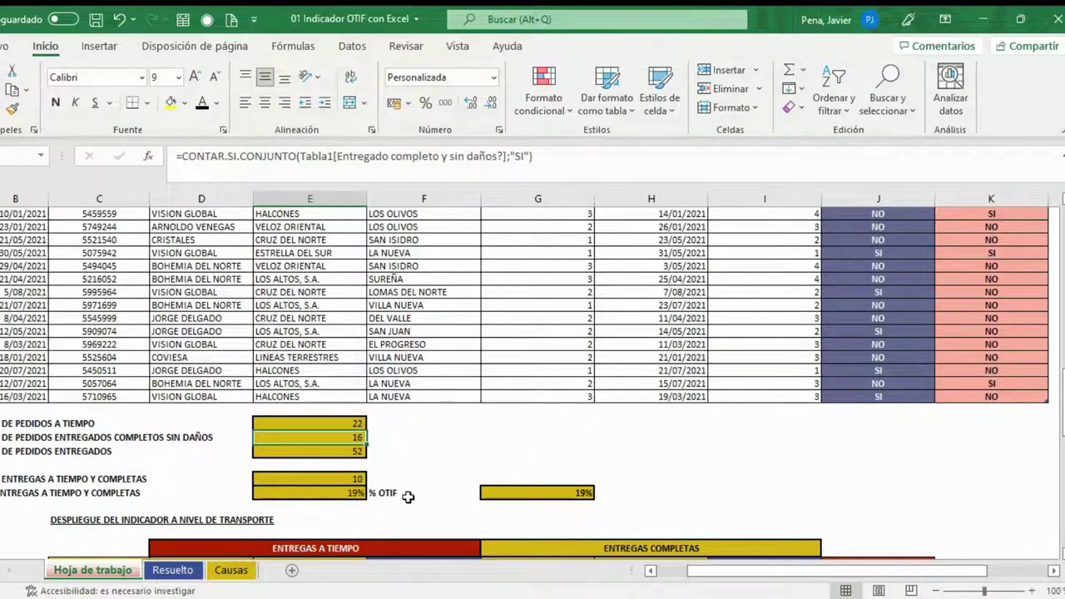
{"action": "left_click", "coordinate": [325, 481]}
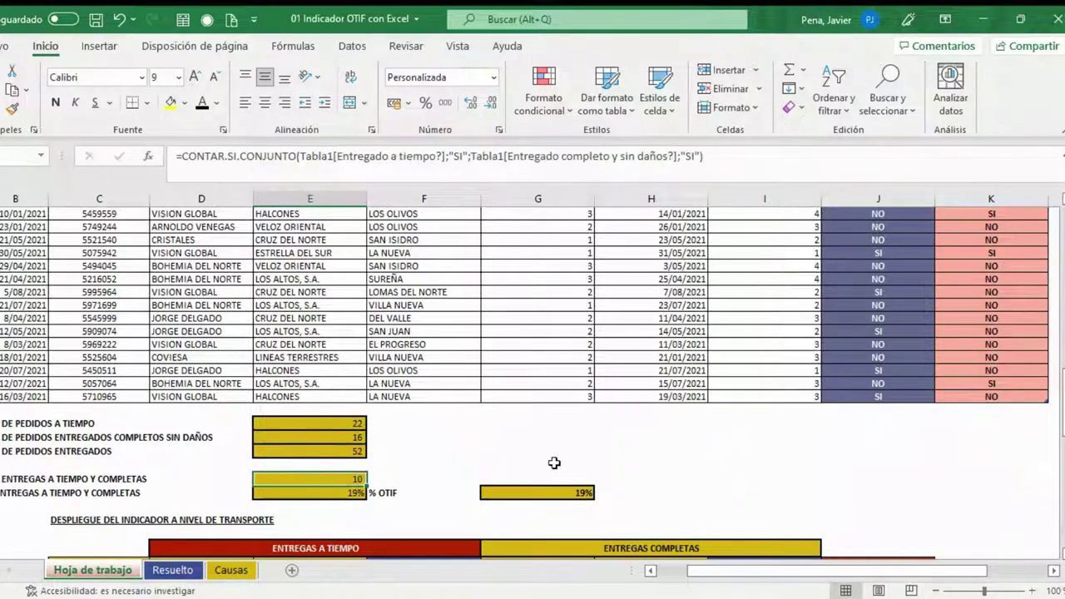
{"action": "key", "text": "F2"}
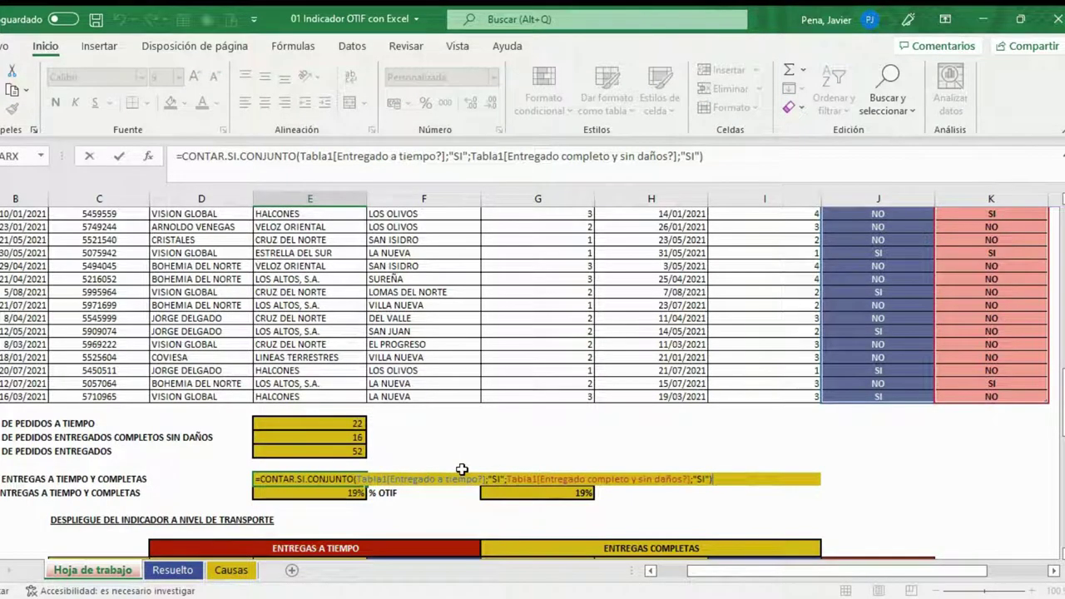
{"action": "key", "text": "Escape"}
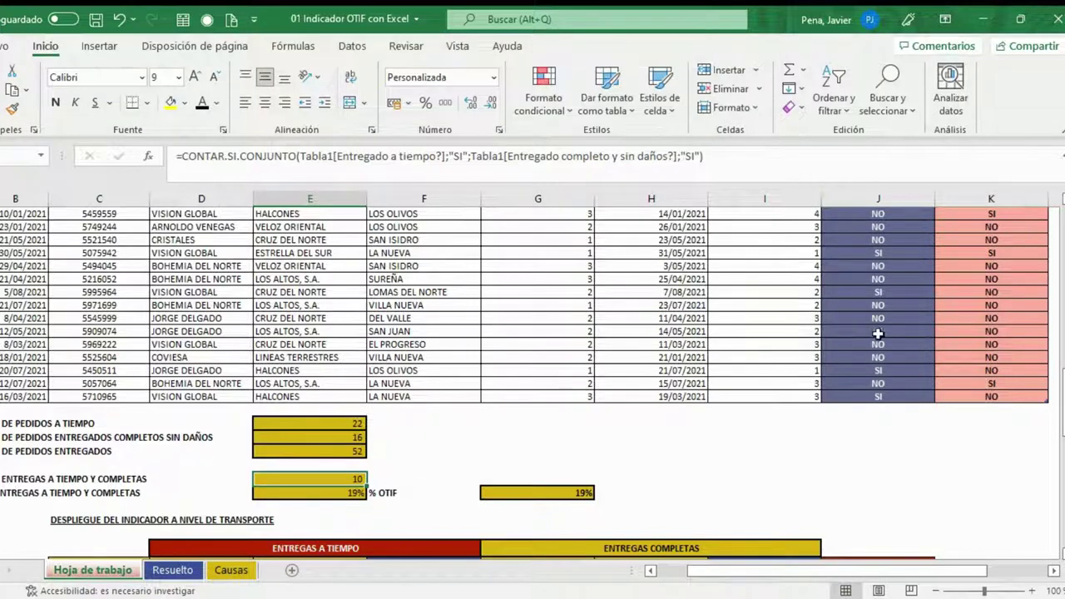
{"action": "left_click", "coordinate": [880, 292]}
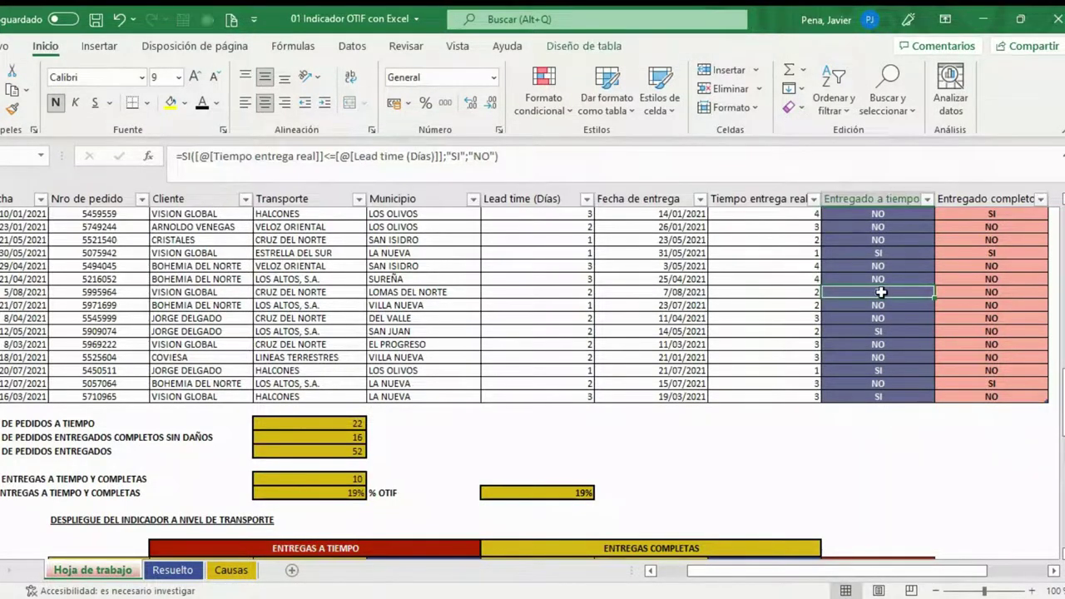
{"action": "left_click", "coordinate": [1019, 297]}
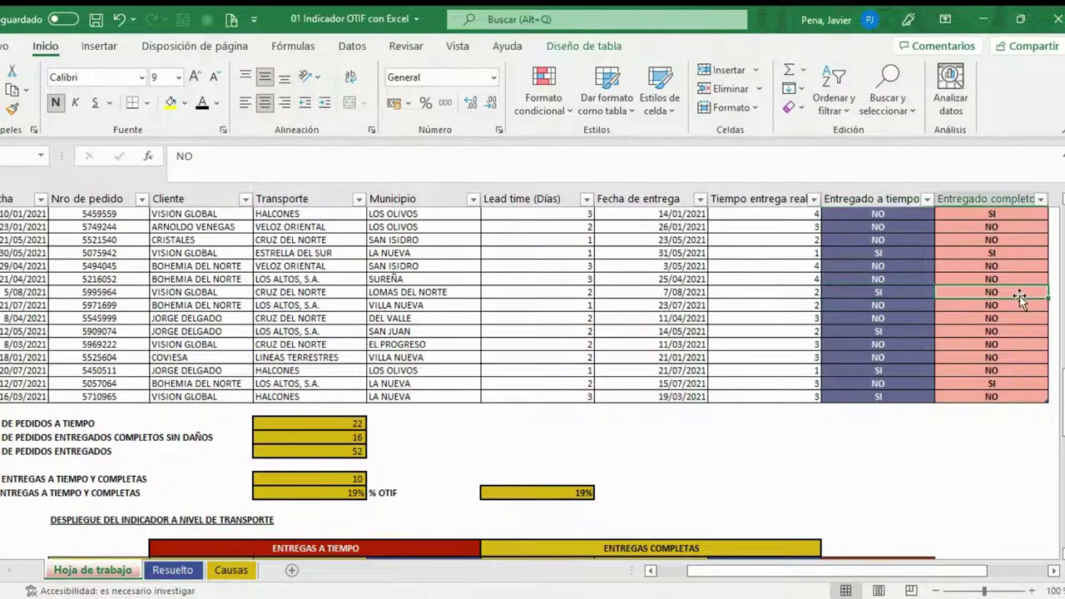
{"action": "left_click", "coordinate": [885, 254]}
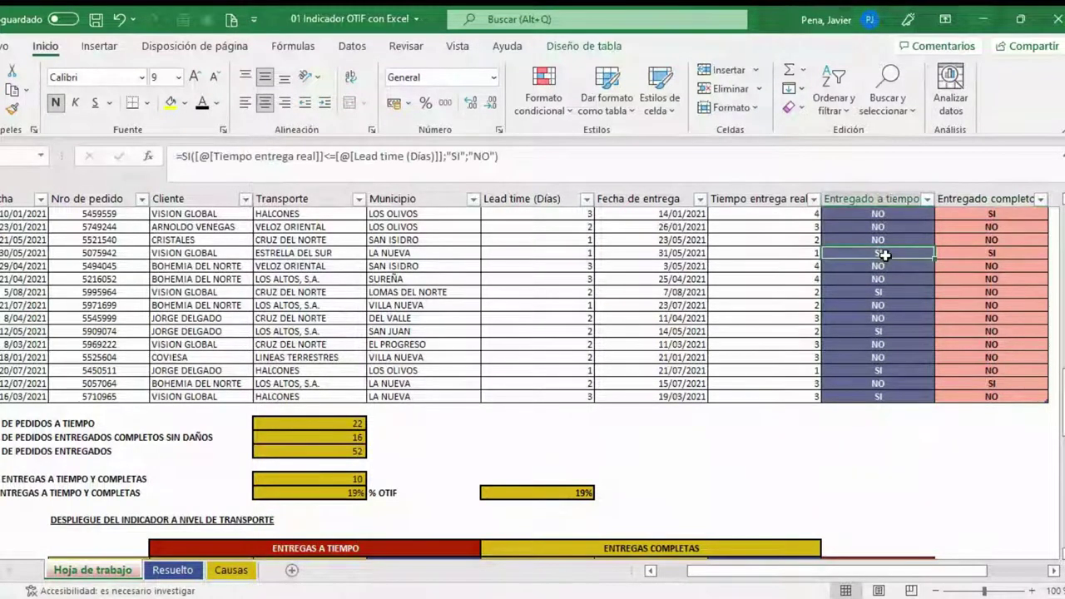
{"action": "left_click", "coordinate": [978, 253]}
{"action": "left_click", "coordinate": [897, 253]}
{"action": "left_click", "coordinate": [1003, 251]}
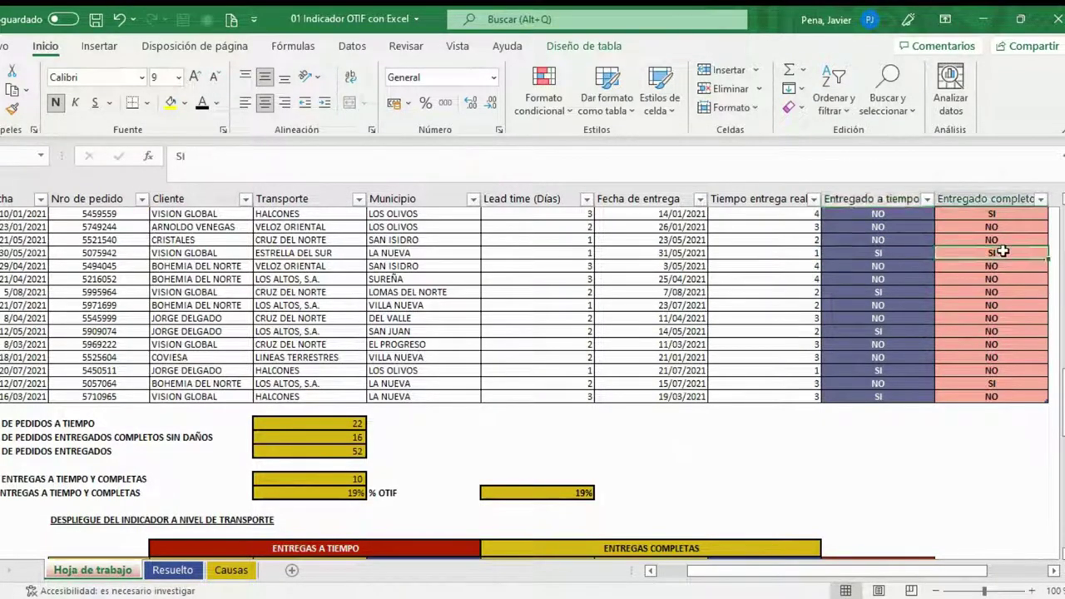
{"action": "left_click", "coordinate": [905, 255]}
{"action": "left_click", "coordinate": [980, 255]}
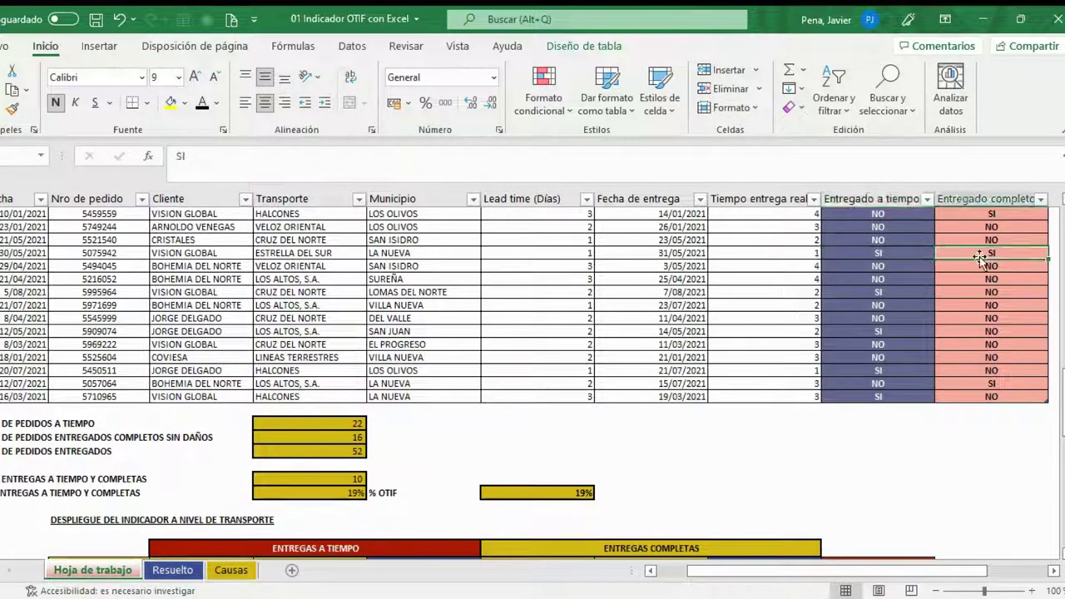
{"action": "left_click", "coordinate": [348, 475]}
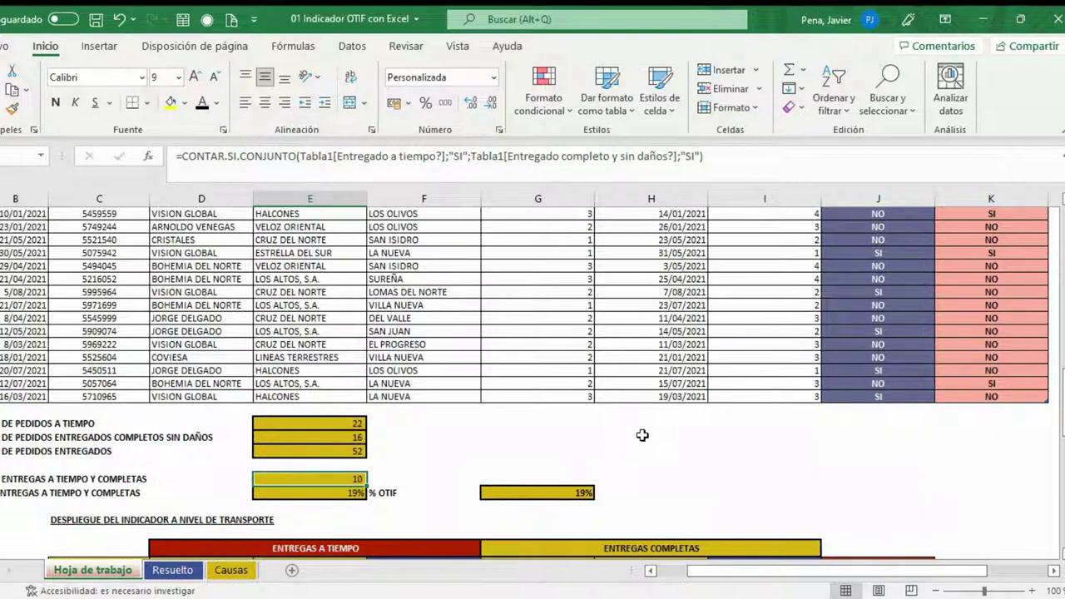
{"action": "left_click", "coordinate": [318, 493]}
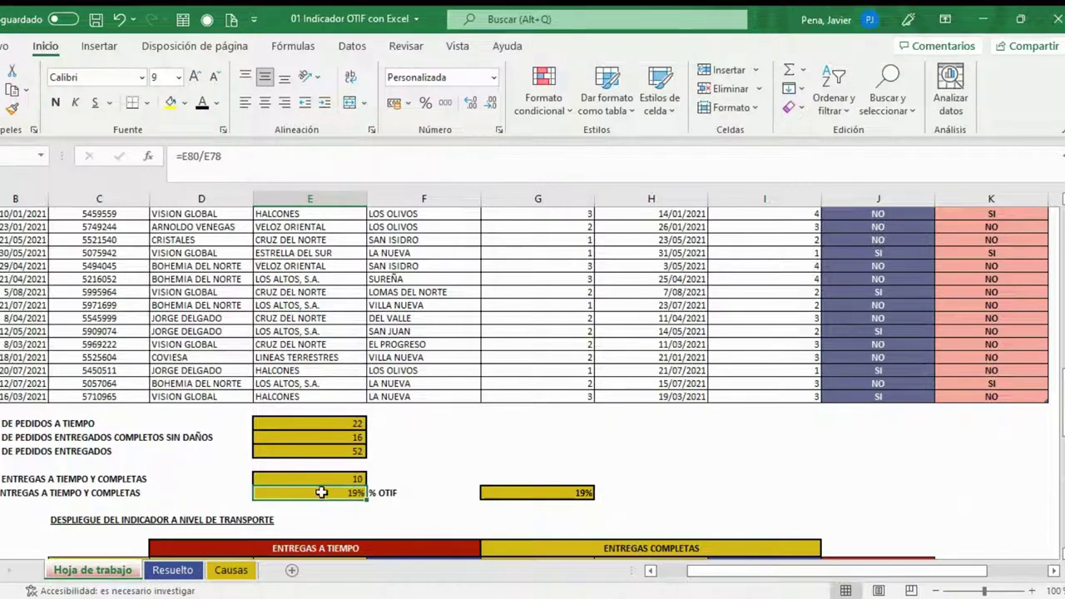
{"action": "key", "text": "F2"}
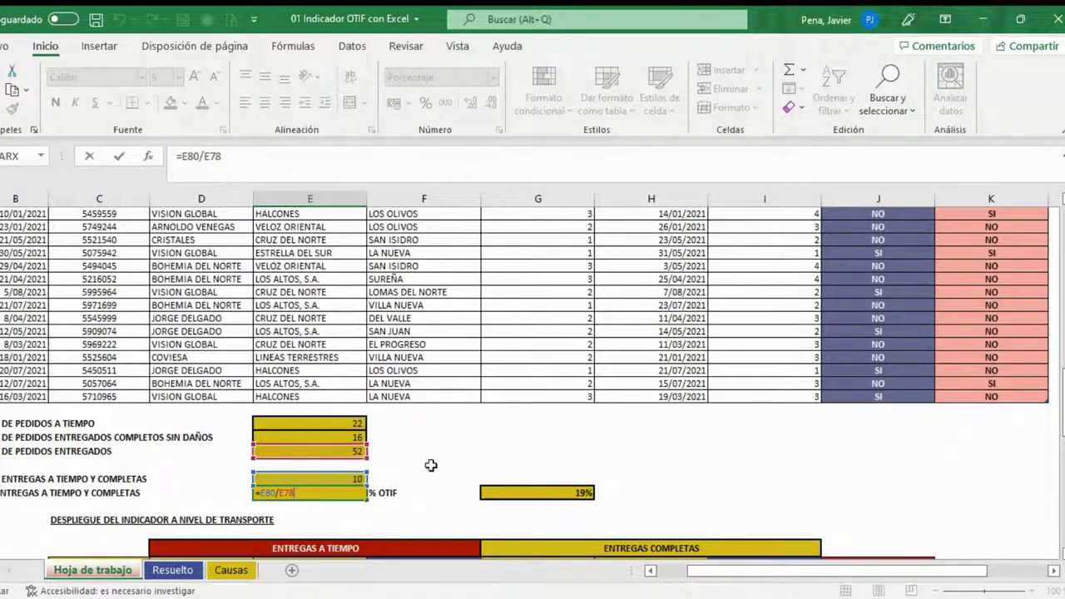
{"action": "key", "text": "ctrl+Return"}
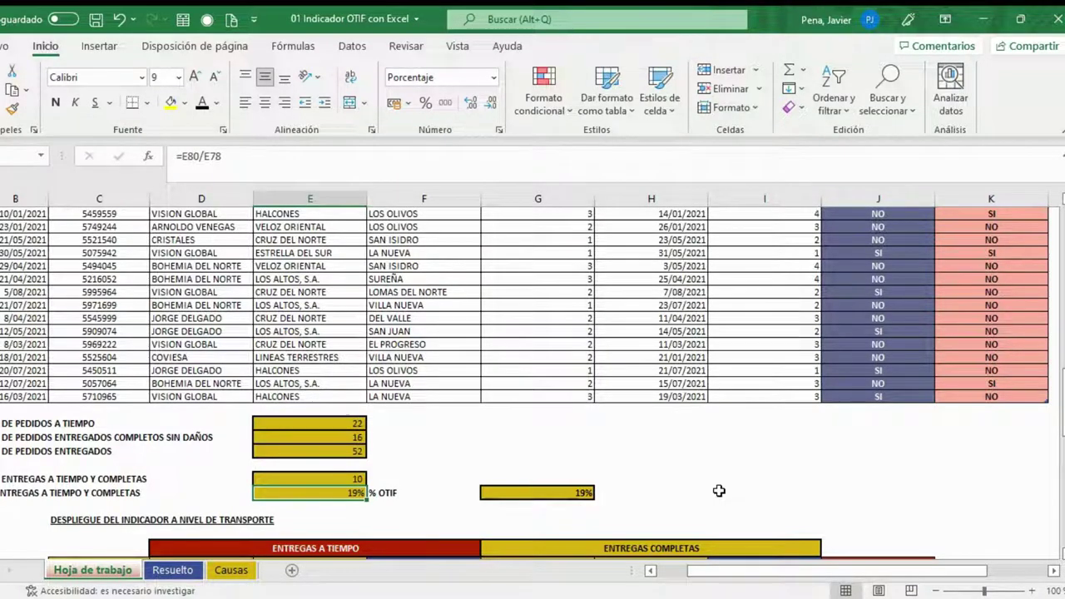
{"action": "scroll", "coordinate": [719, 490], "scroll_direction": "up", "scroll_amount": 2}
{"action": "scroll", "coordinate": [719, 491], "scroll_direction": "up", "scroll_amount": 3}
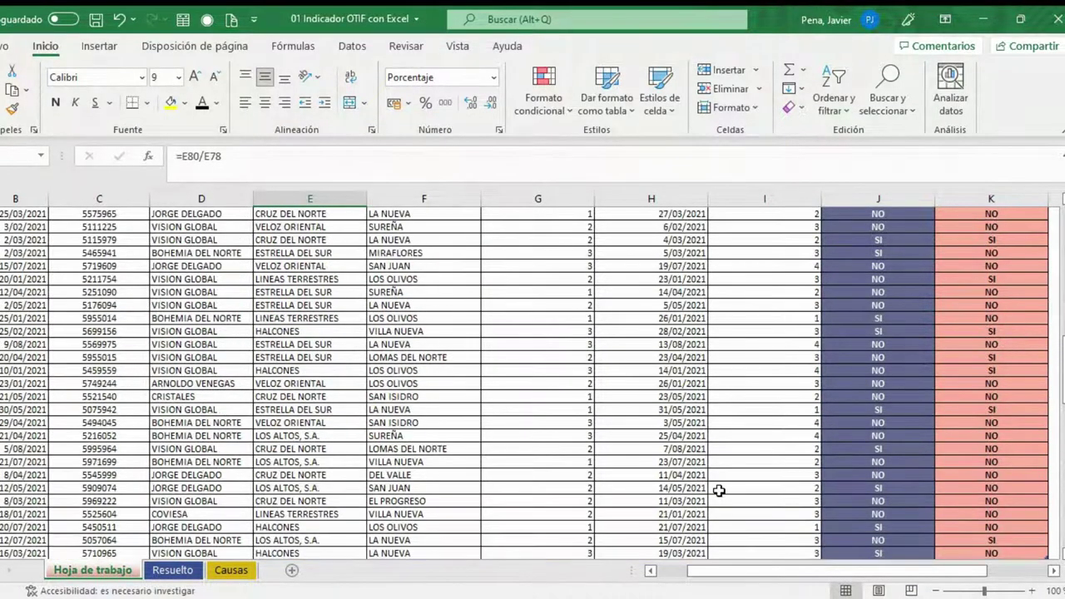
{"action": "scroll", "coordinate": [718, 490], "scroll_direction": "up", "scroll_amount": 3}
{"action": "scroll", "coordinate": [640, 337], "scroll_direction": "up", "scroll_amount": 2}
{"action": "scroll", "coordinate": [625, 344], "scroll_direction": "up", "scroll_amount": 3}
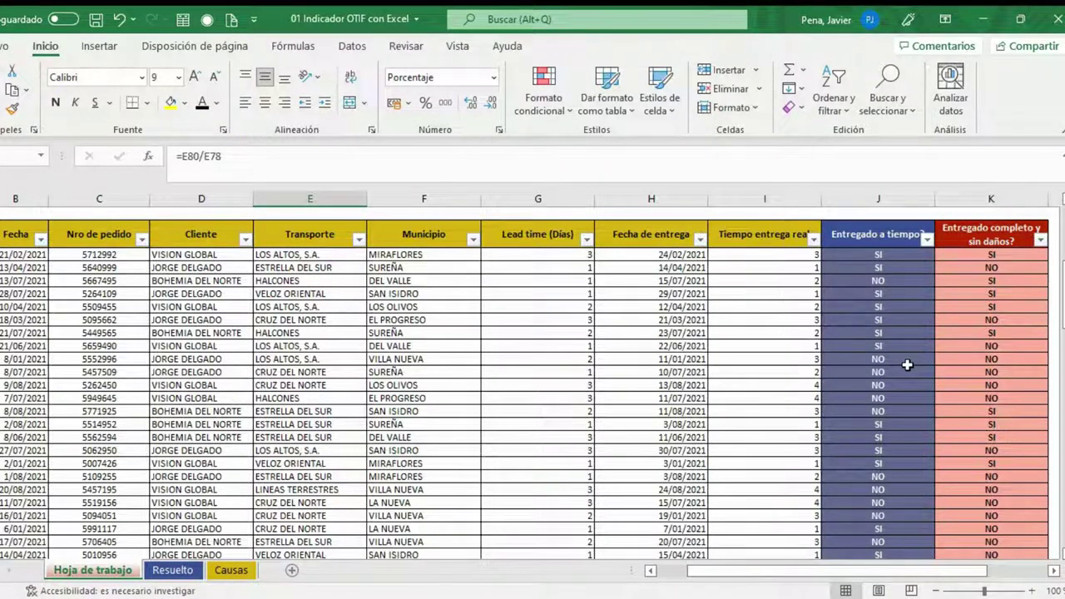
{"action": "scroll", "coordinate": [450, 364], "scroll_direction": "down", "scroll_amount": 8}
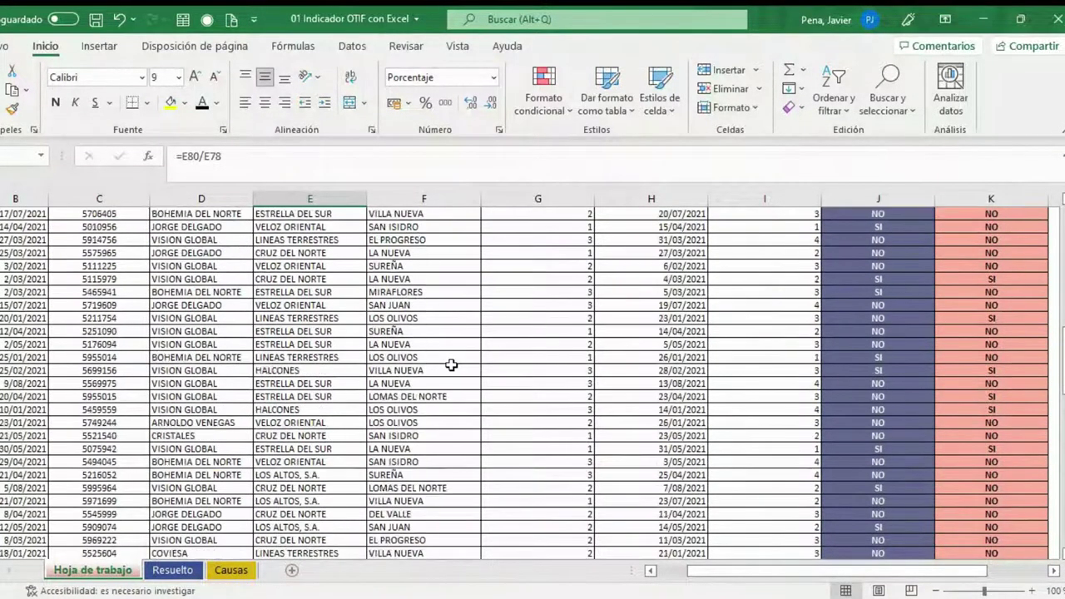
{"action": "scroll", "coordinate": [450, 364], "scroll_direction": "down", "scroll_amount": 3}
{"action": "scroll", "coordinate": [450, 365], "scroll_direction": "down", "scroll_amount": 2}
{"action": "scroll", "coordinate": [450, 364], "scroll_direction": "down", "scroll_amount": 2}
{"action": "scroll", "coordinate": [450, 365], "scroll_direction": "down", "scroll_amount": 2}
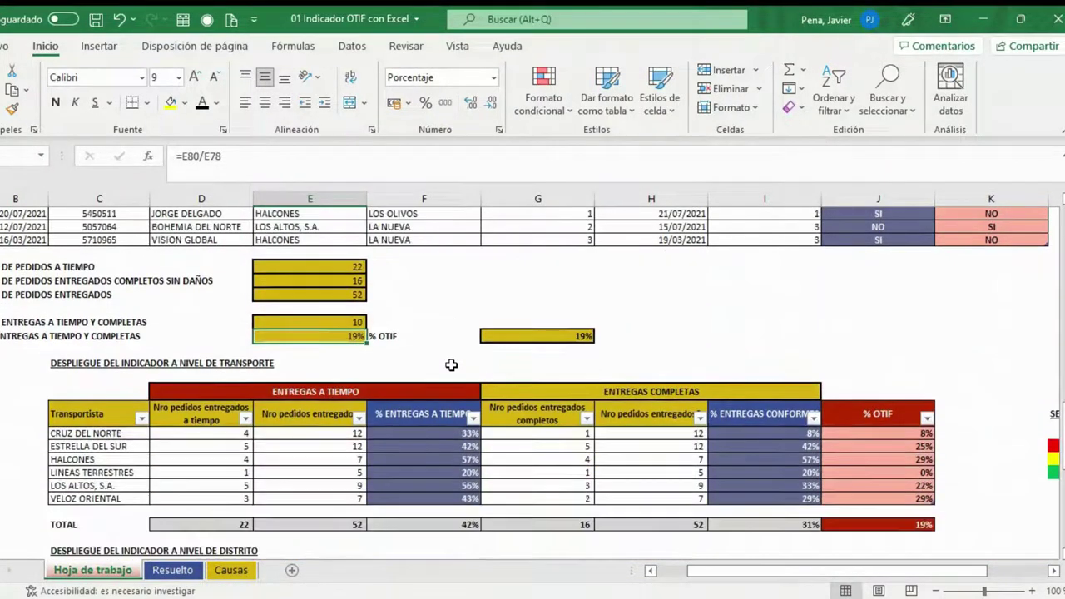
{"action": "scroll", "coordinate": [451, 364], "scroll_direction": "down", "scroll_amount": 1}
{"action": "scroll", "coordinate": [450, 364], "scroll_direction": "down", "scroll_amount": 1}
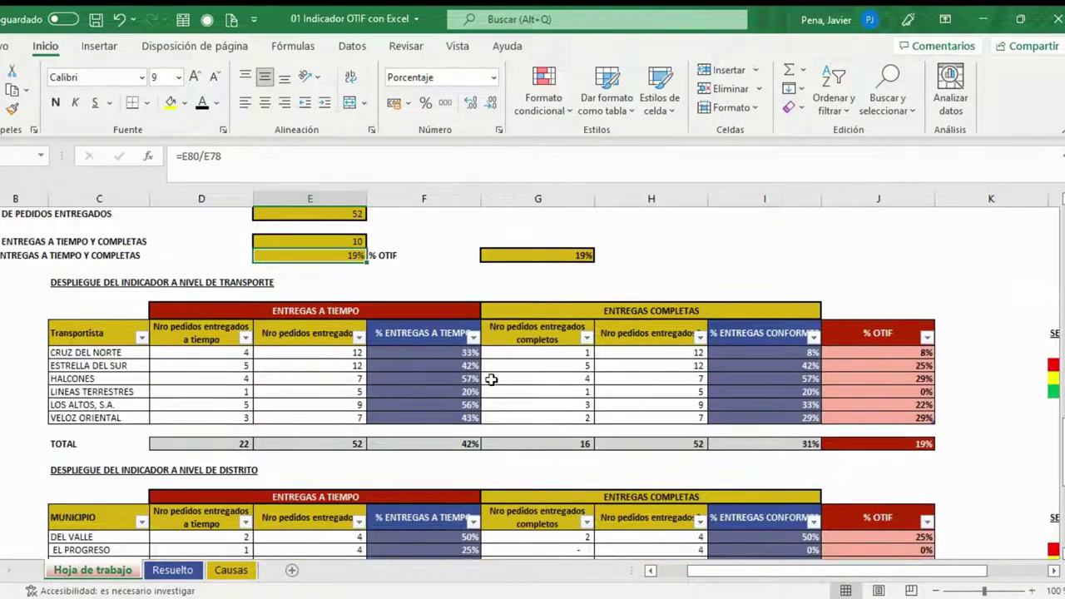
{"action": "scroll", "coordinate": [491, 379], "scroll_direction": "down", "scroll_amount": 1}
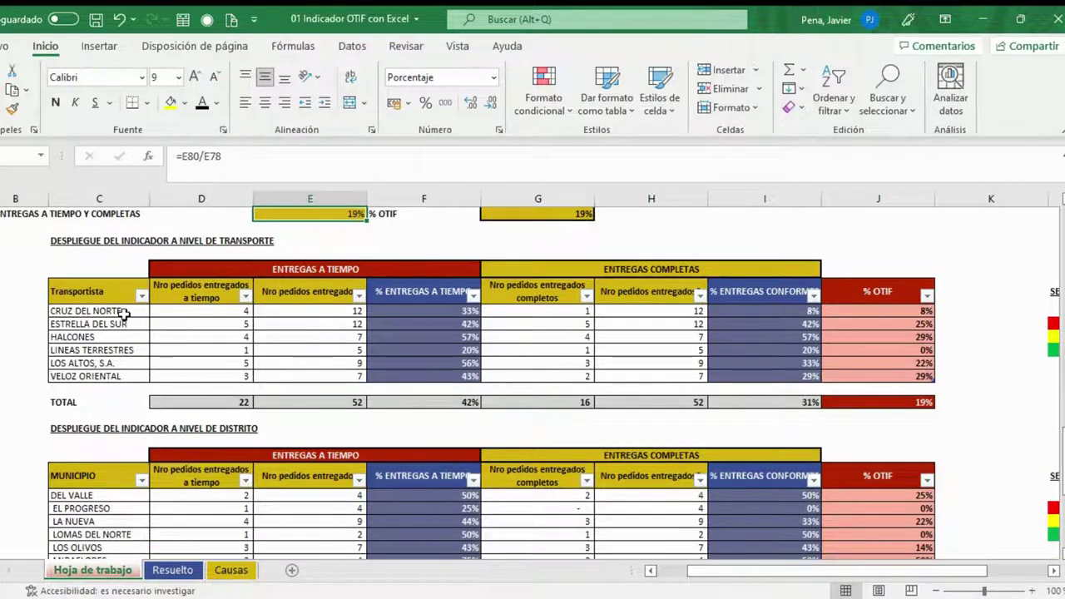
{"action": "left_click", "coordinate": [102, 289]}
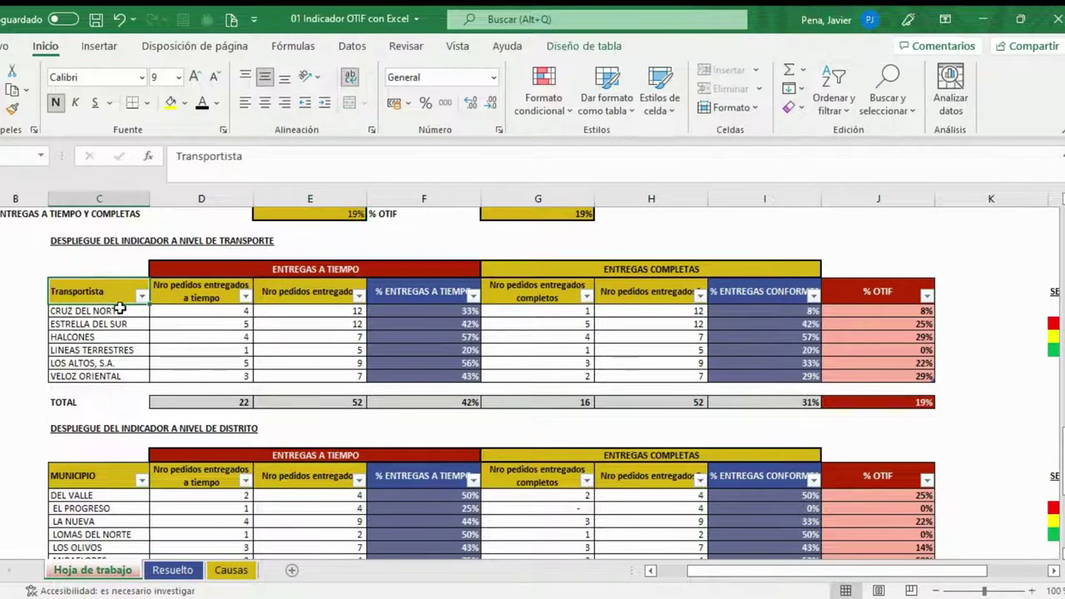
{"action": "left_click", "coordinate": [119, 310]}
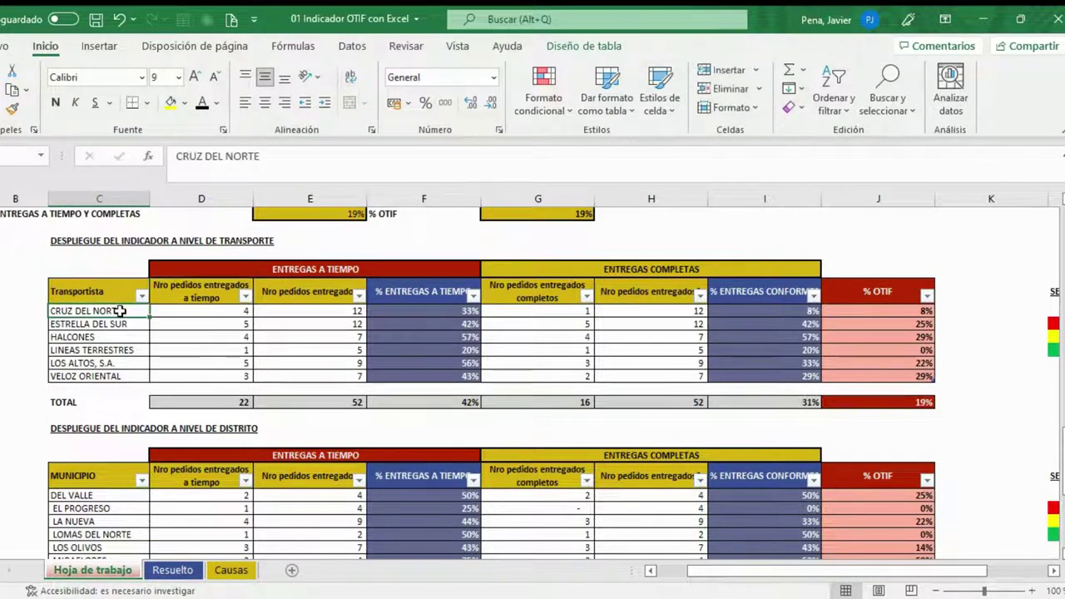
{"action": "left_click", "coordinate": [206, 314]}
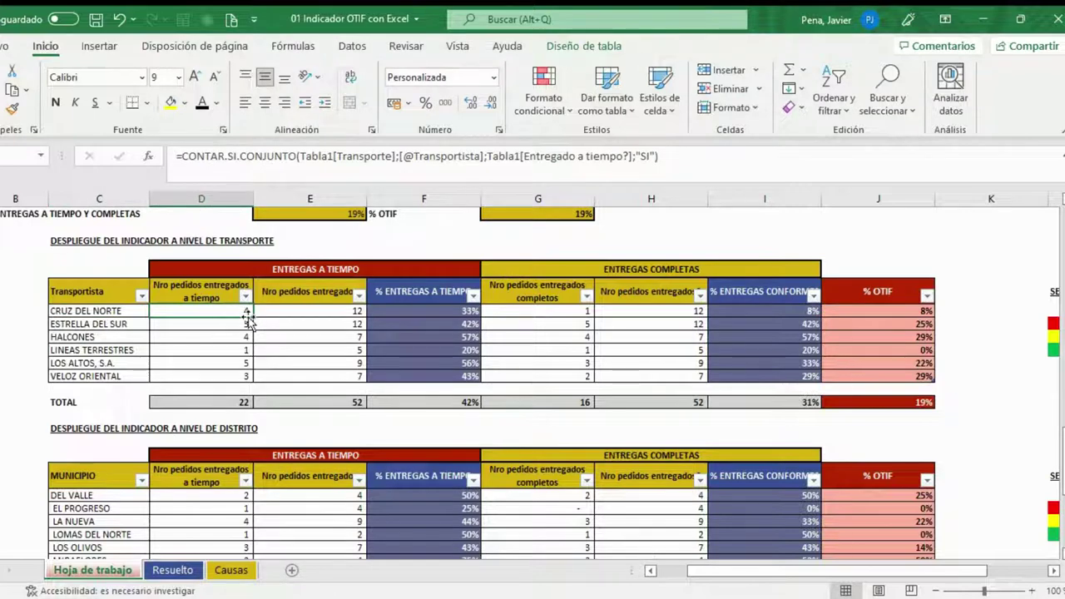
{"action": "left_click", "coordinate": [339, 313]}
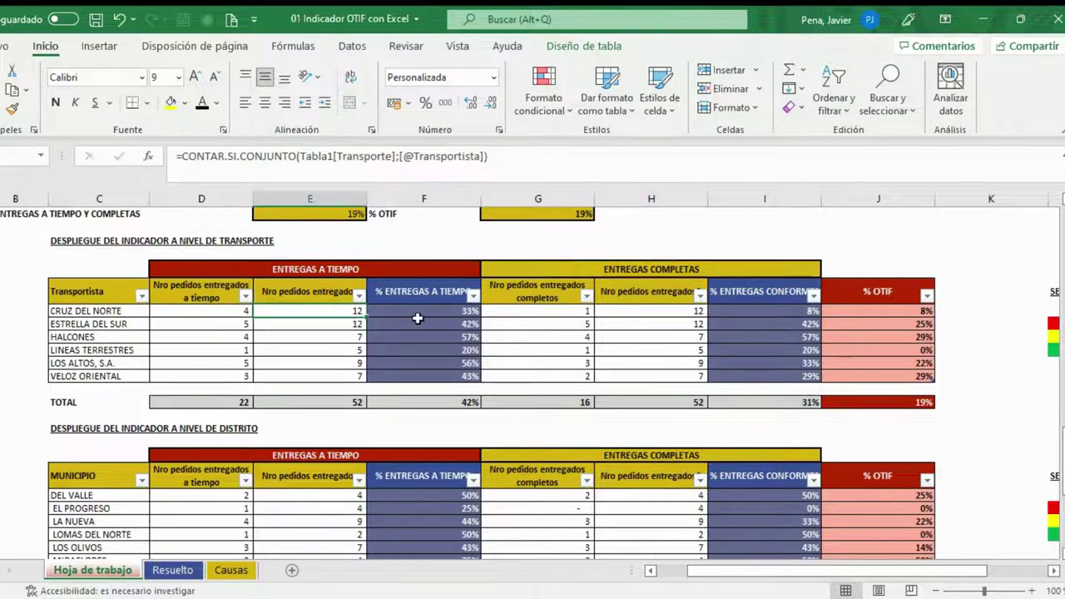
{"action": "left_click", "coordinate": [447, 312]}
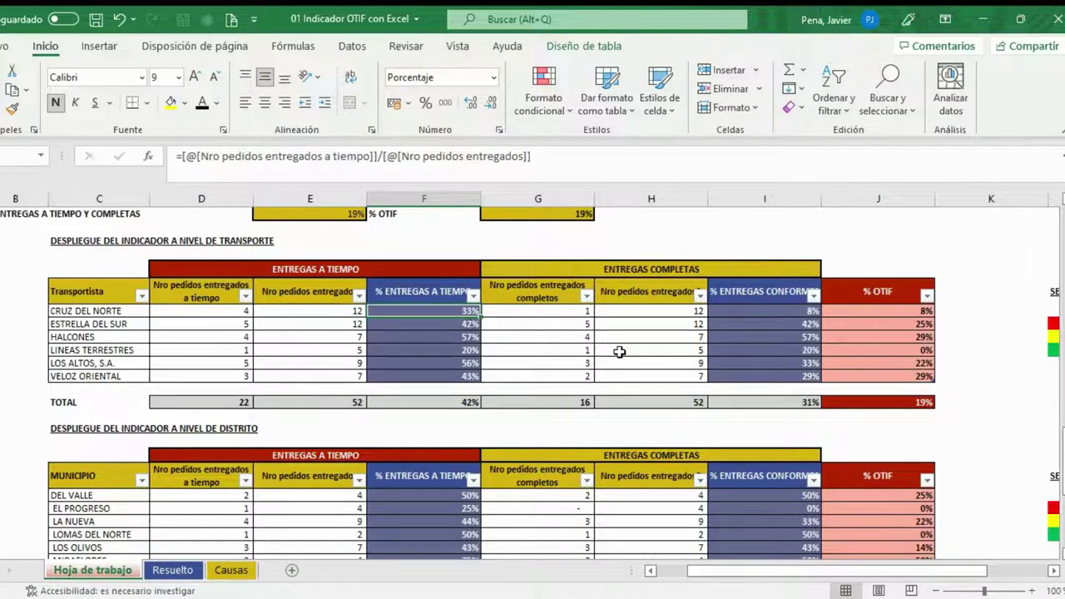
{"action": "left_click", "coordinate": [206, 311]}
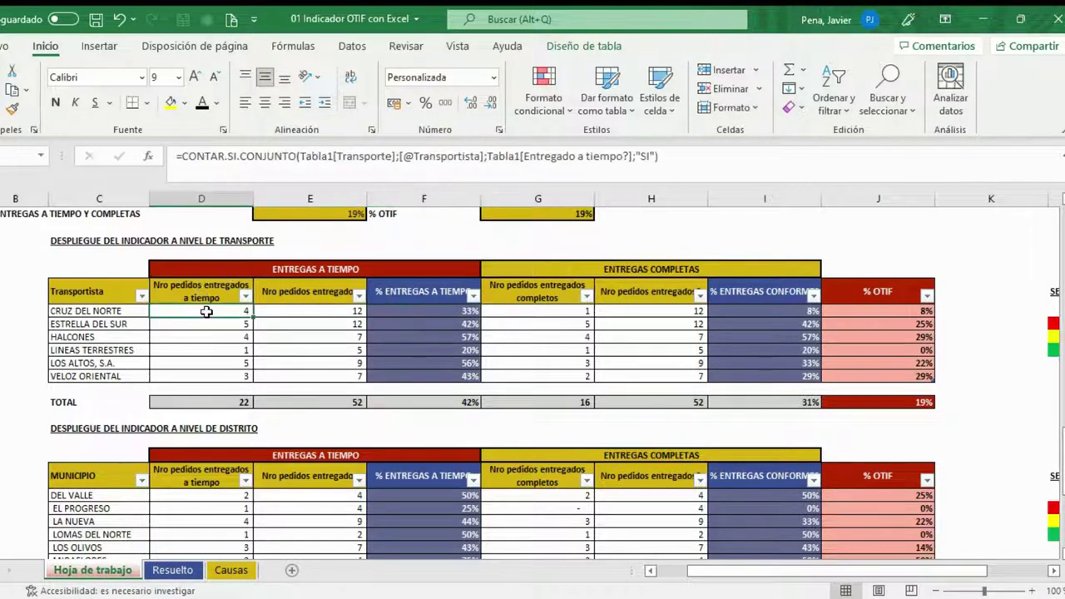
{"action": "left_click", "coordinate": [334, 323]}
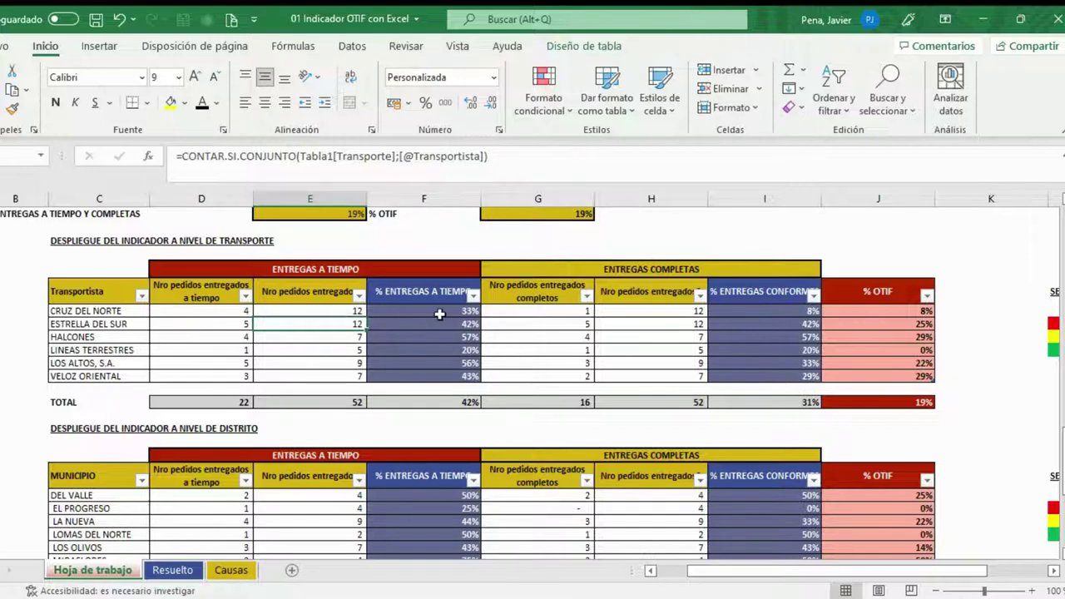
{"action": "left_click", "coordinate": [343, 309]}
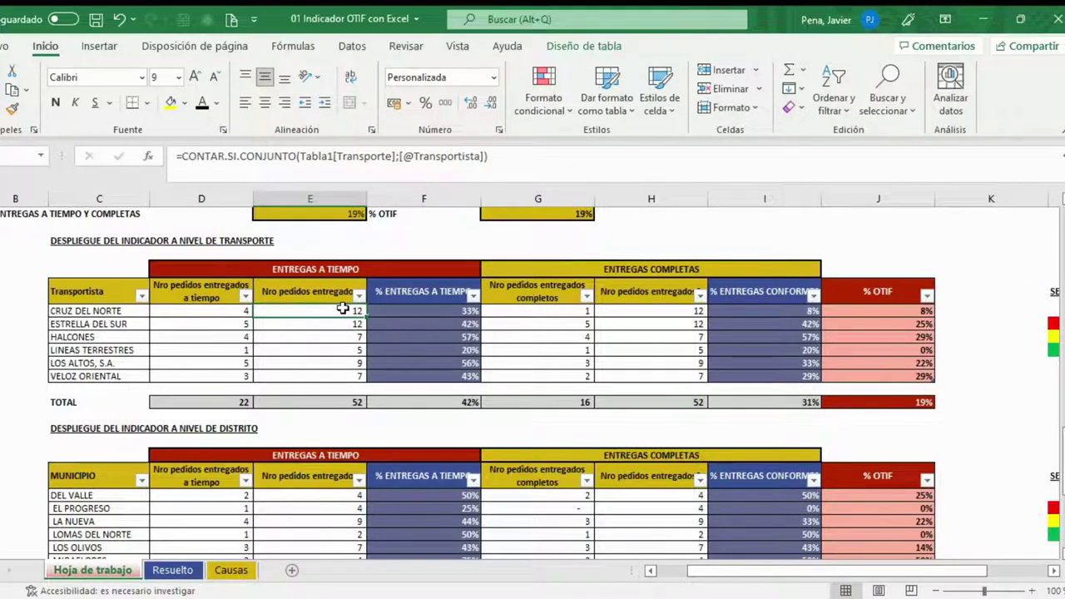
{"action": "left_click", "coordinate": [205, 313]}
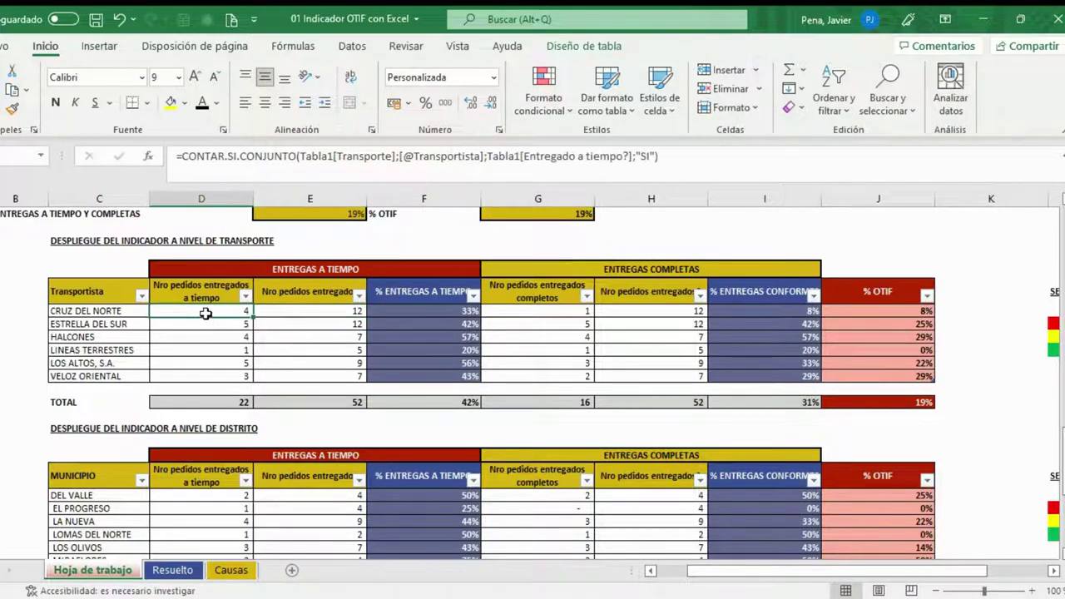
{"action": "left_click", "coordinate": [426, 312]}
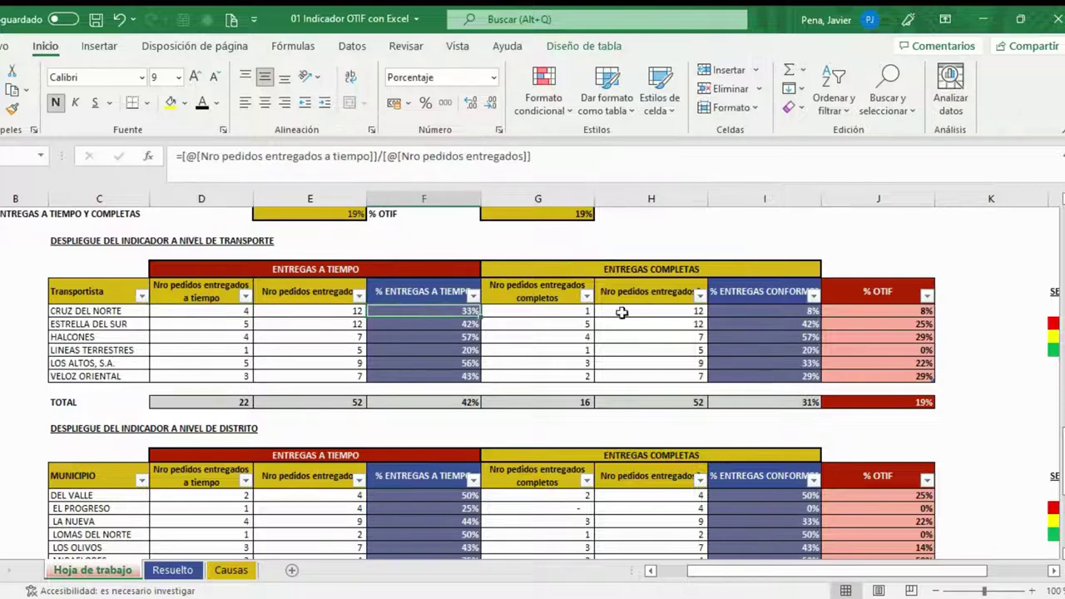
{"action": "left_click", "coordinate": [569, 314]}
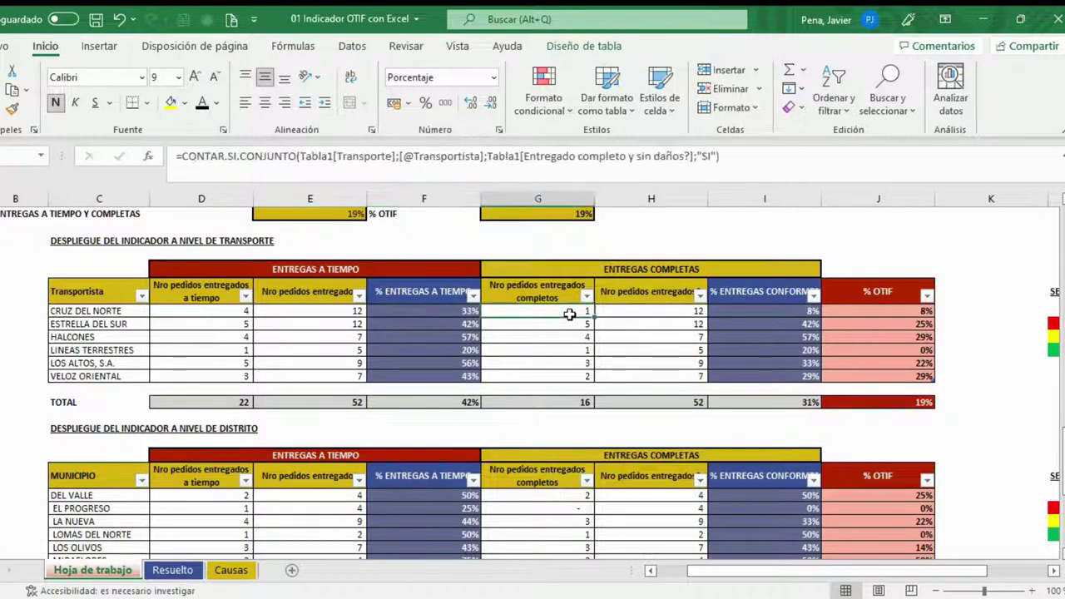
{"action": "left_click", "coordinate": [673, 311]}
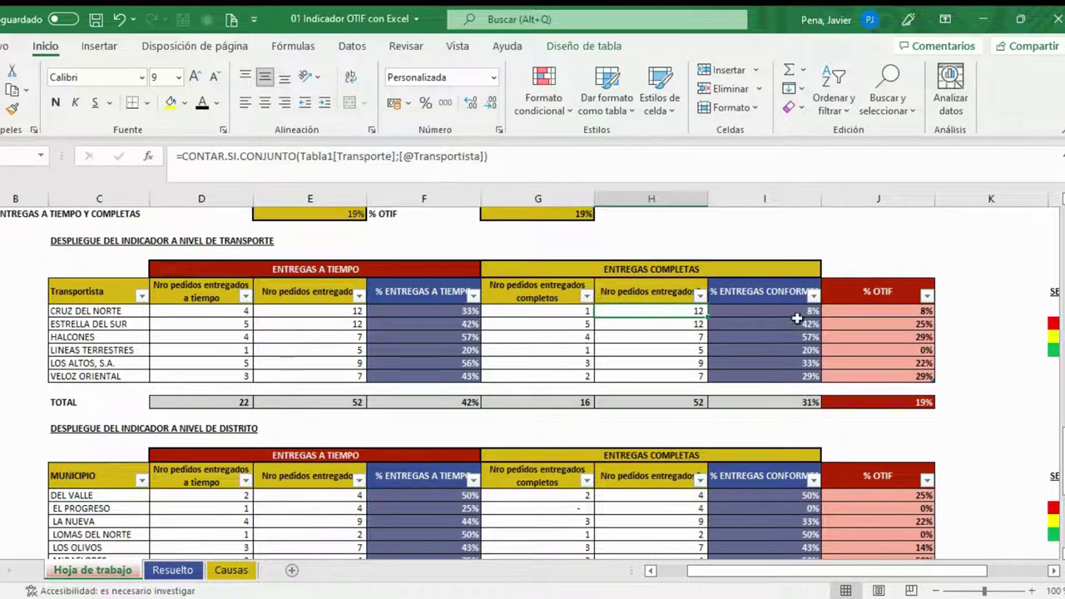
{"action": "left_click", "coordinate": [904, 311]}
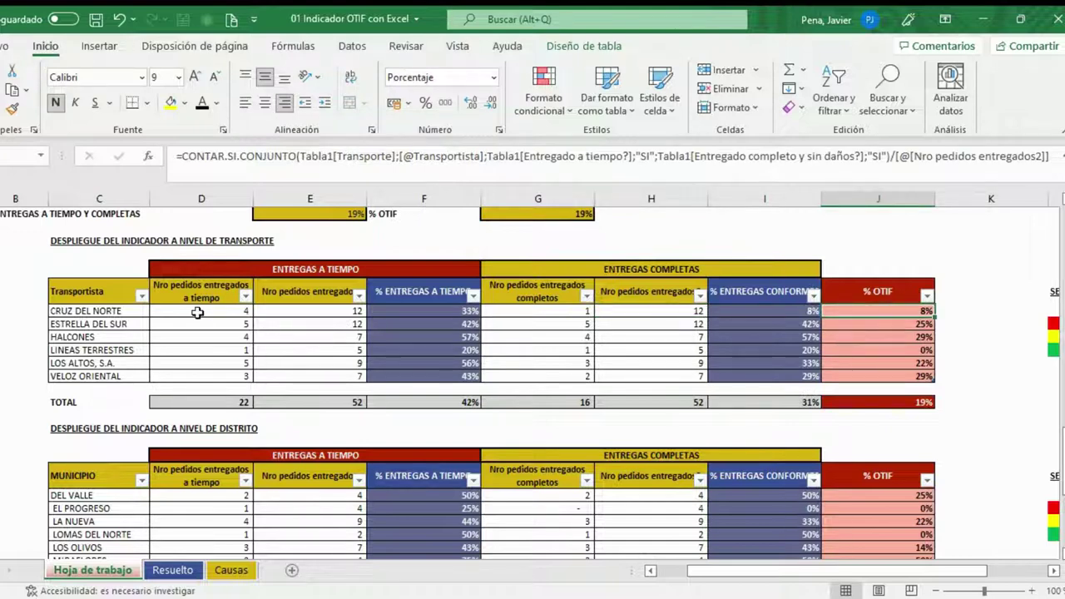
{"action": "left_click", "coordinate": [84, 309]}
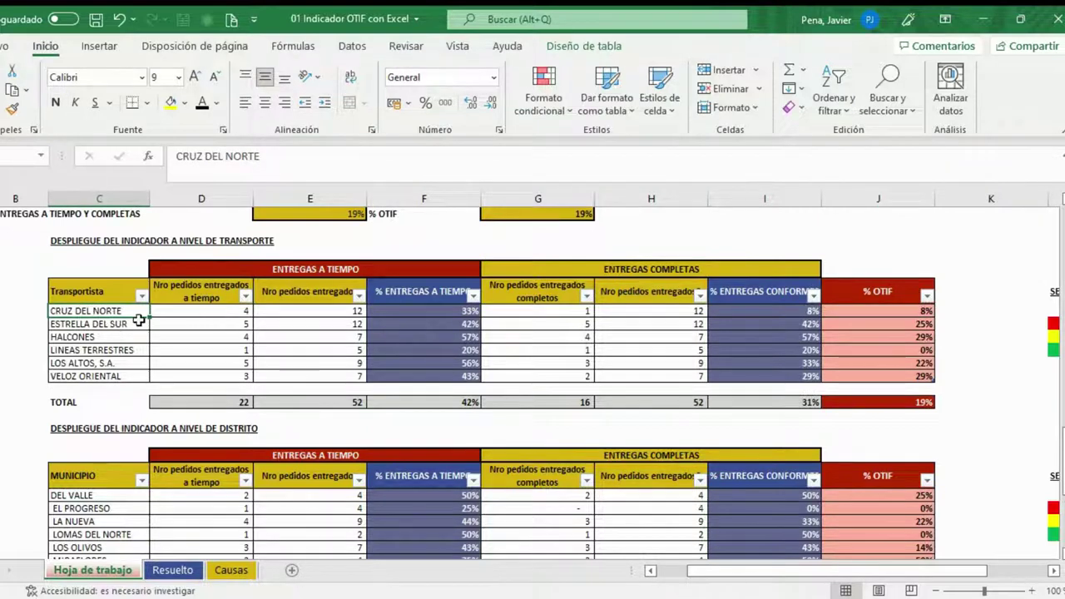
{"action": "left_click", "coordinate": [208, 315]}
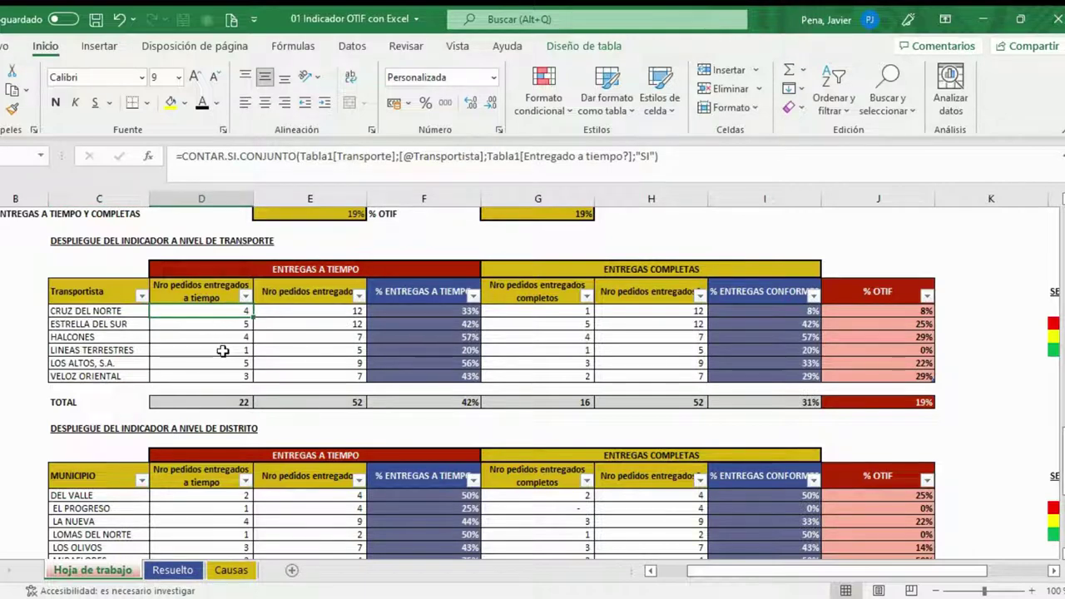
{"action": "left_click", "coordinate": [324, 310]}
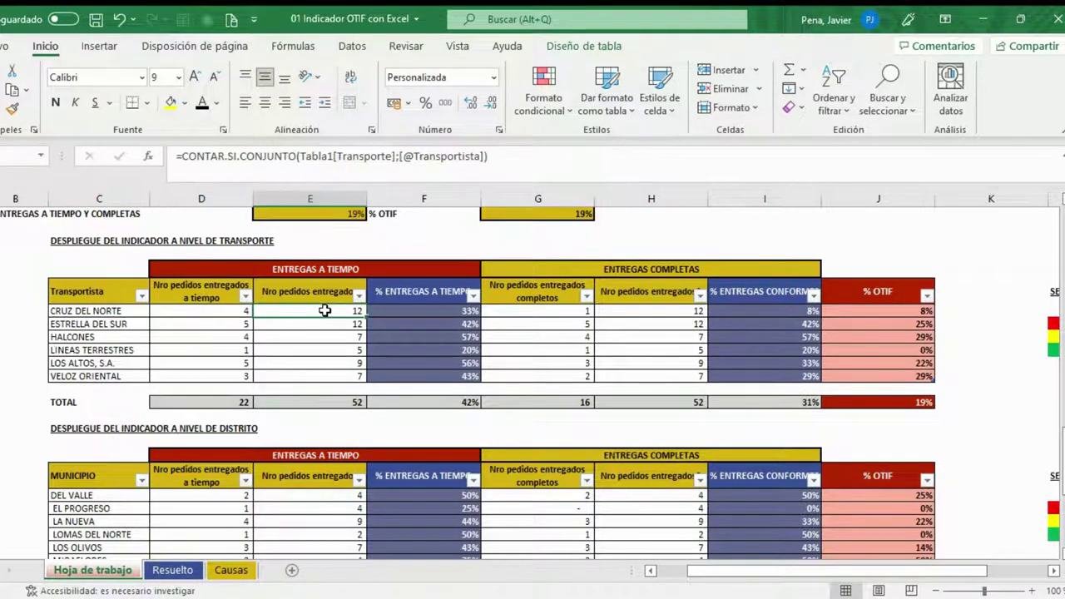
{"action": "left_click", "coordinate": [430, 310]}
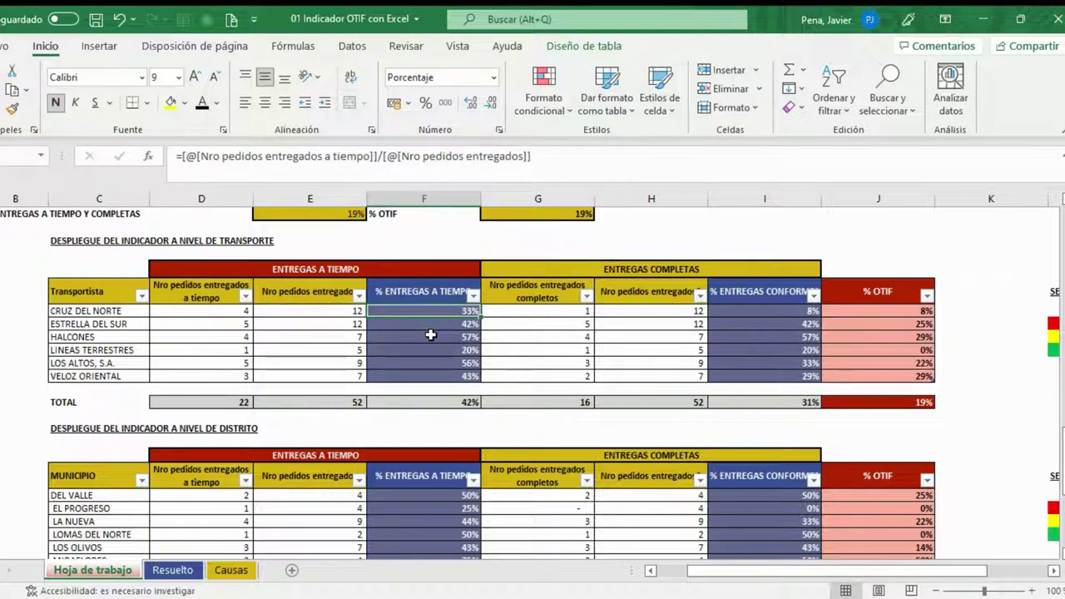
{"action": "left_click", "coordinate": [580, 311]}
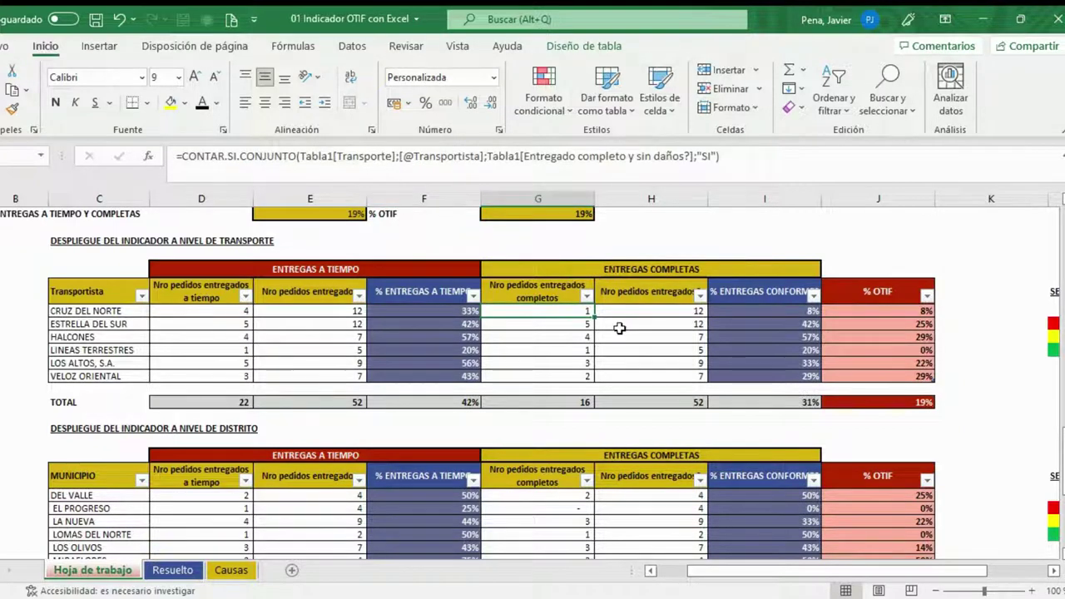
{"action": "left_click", "coordinate": [685, 314]}
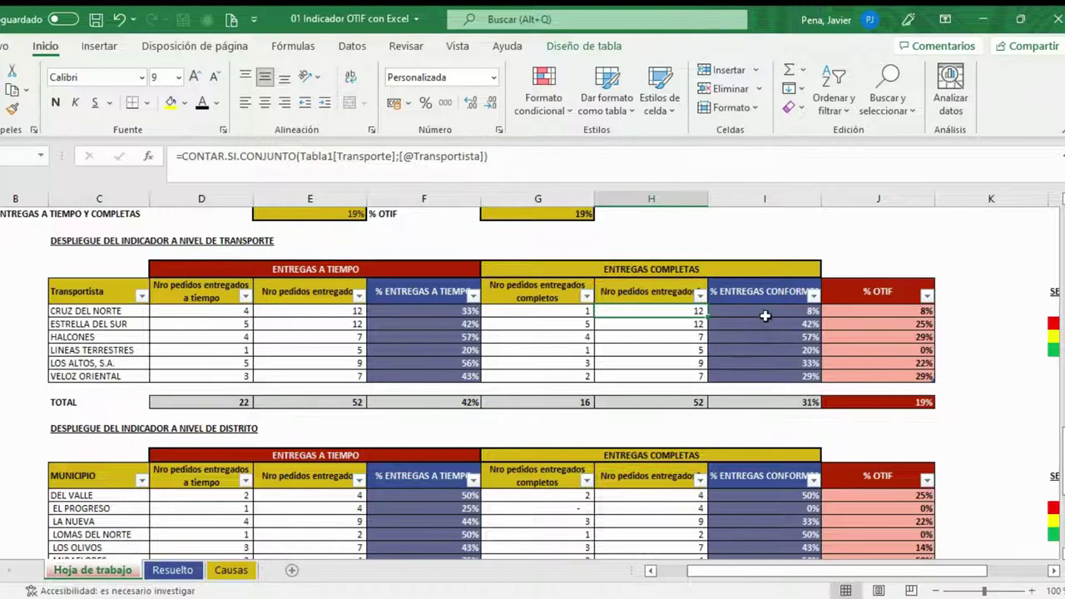
{"action": "left_click", "coordinate": [797, 311]}
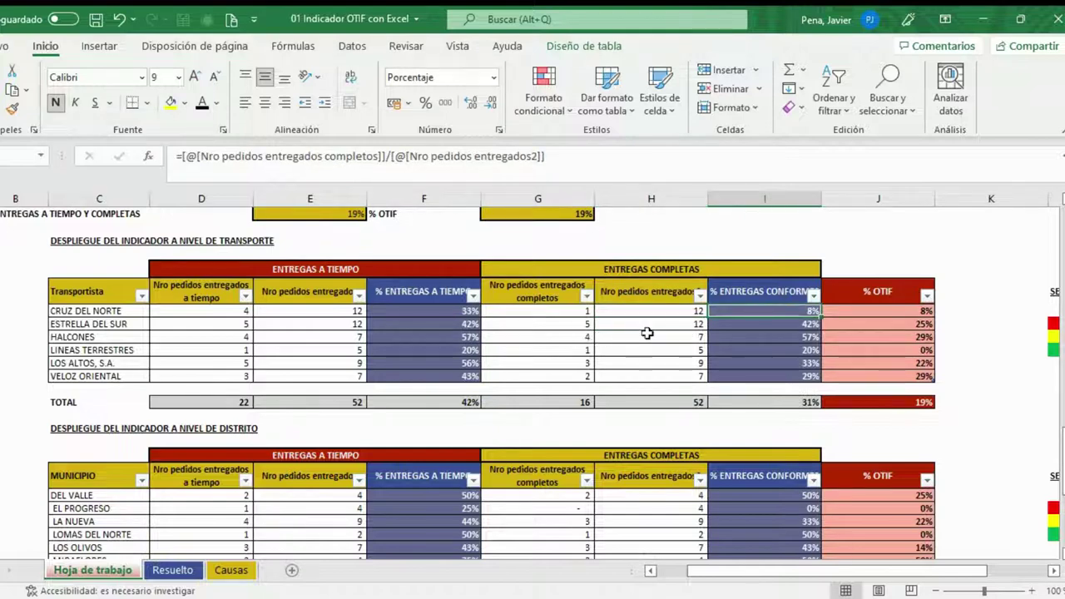
{"action": "left_click", "coordinate": [911, 312]}
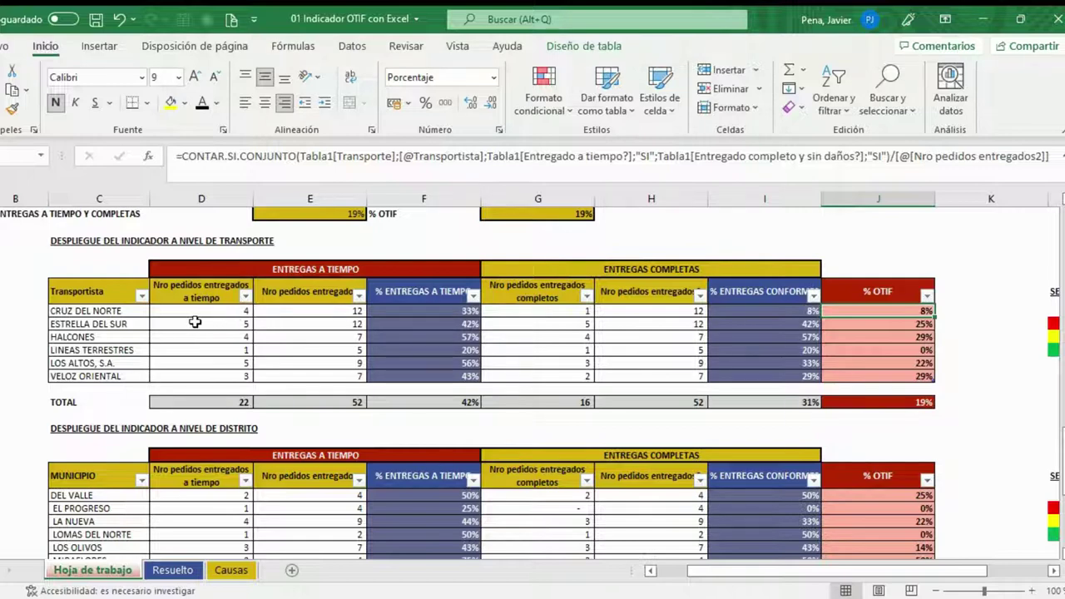
{"action": "left_click", "coordinate": [234, 314]}
{"action": "left_click", "coordinate": [288, 310]}
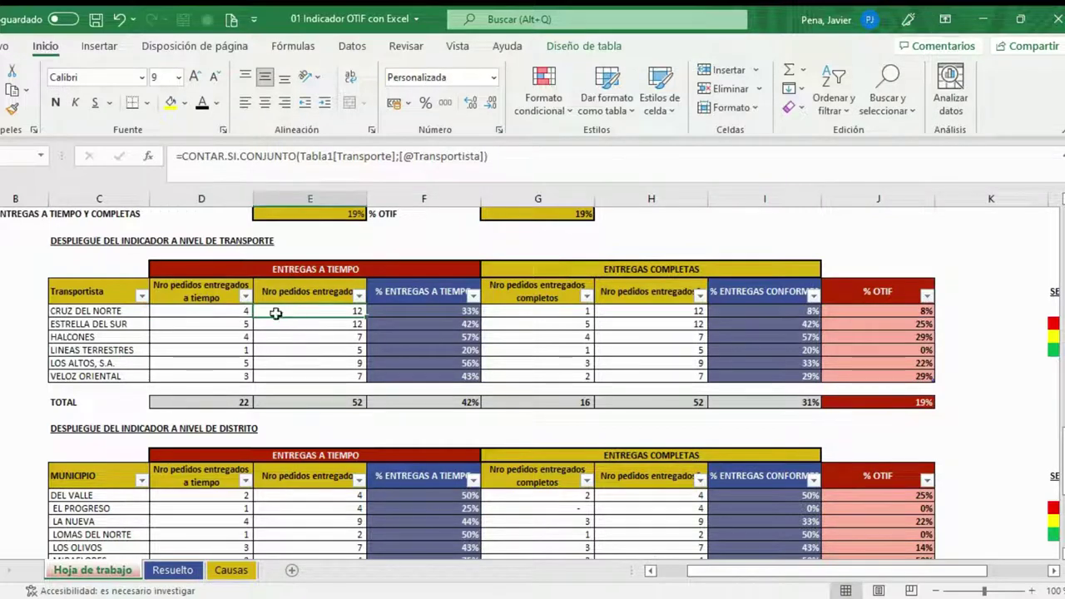
{"action": "left_click", "coordinate": [568, 316]}
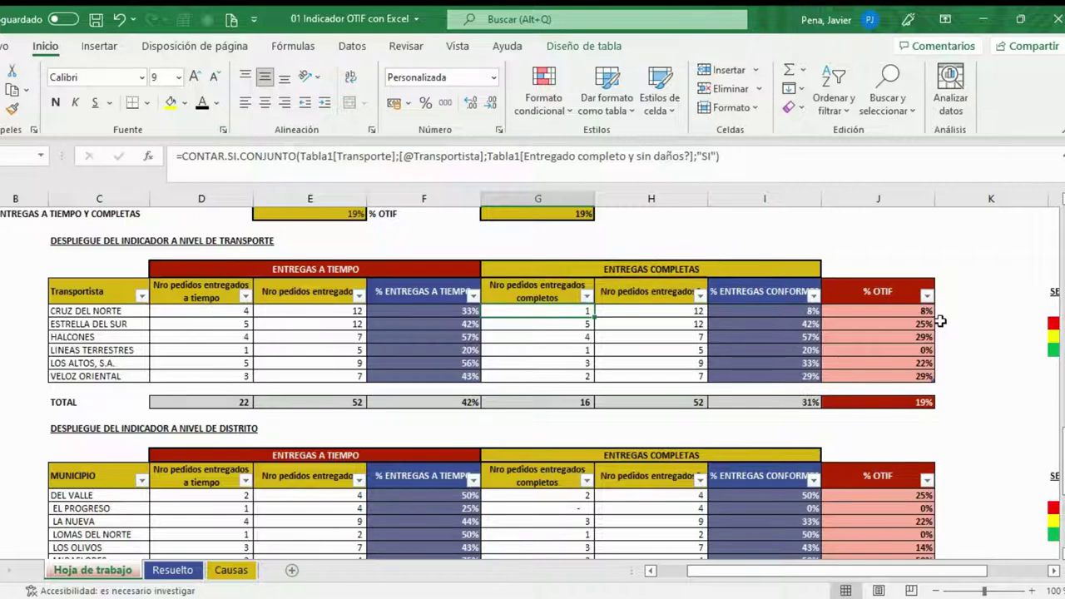
{"action": "scroll", "coordinate": [720, 411], "scroll_direction": "down", "scroll_amount": 2}
{"action": "scroll", "coordinate": [651, 405], "scroll_direction": "down", "scroll_amount": 1}
{"action": "scroll", "coordinate": [429, 399], "scroll_direction": "down", "scroll_amount": 1}
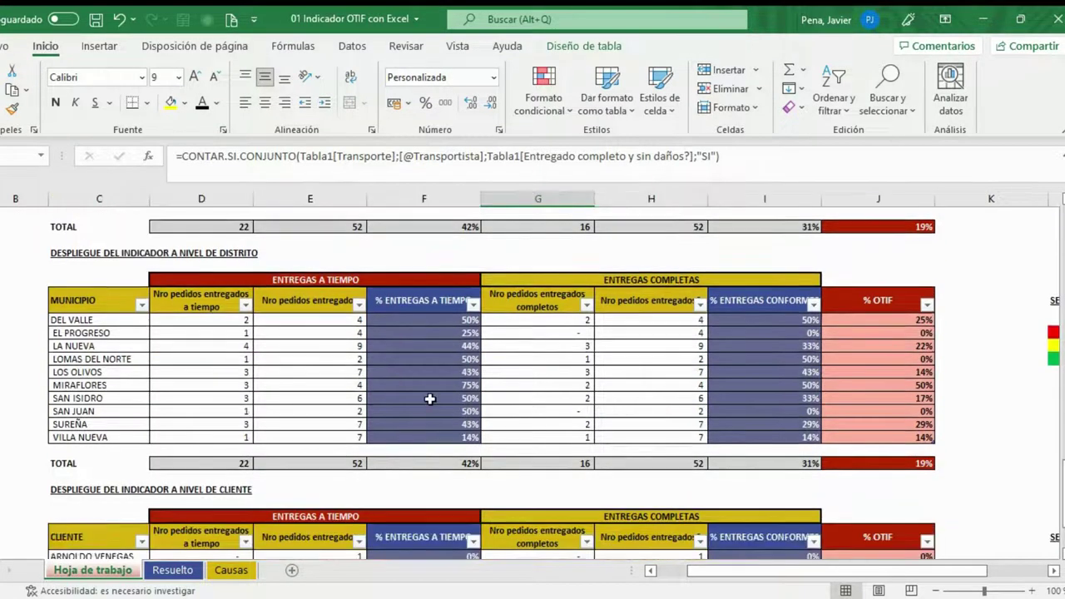
{"action": "left_click", "coordinate": [110, 321]}
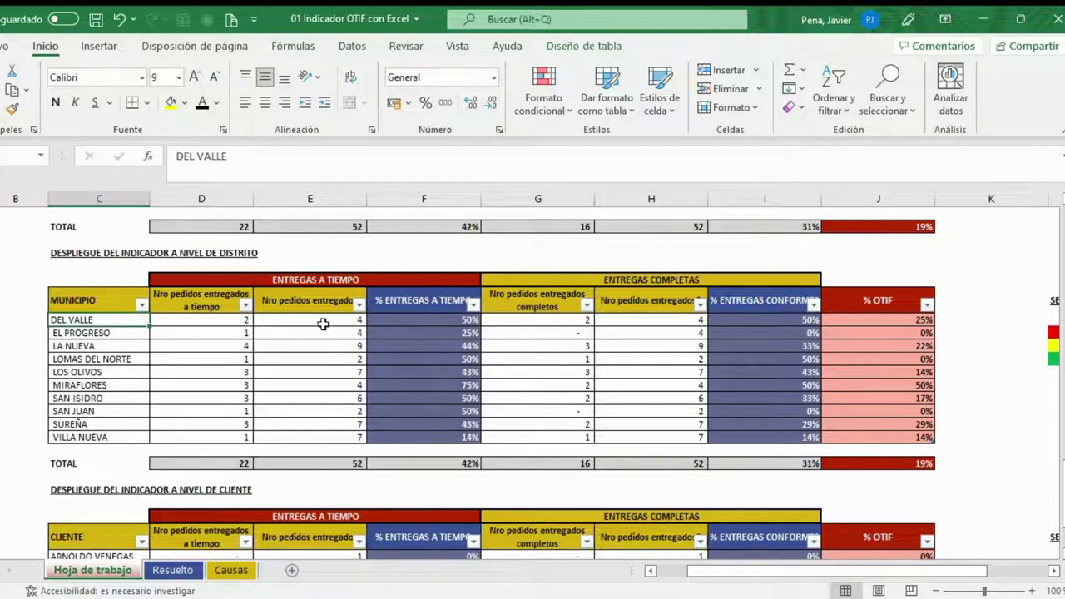
{"action": "left_click_drag", "start_coordinate": [325, 319], "coordinate": [312, 435]}
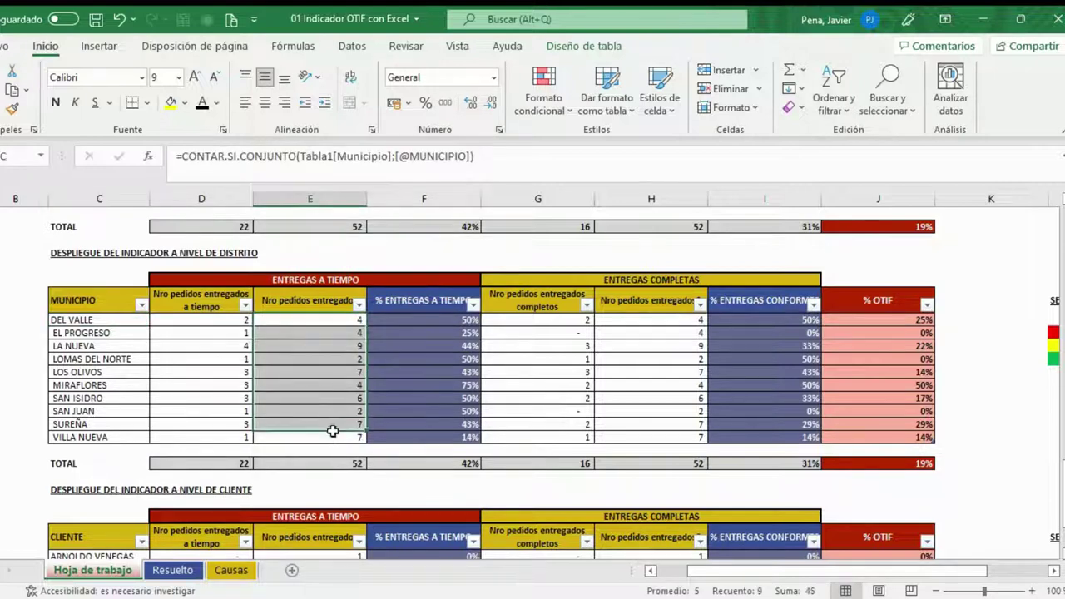
{"action": "mouse_move", "coordinate": [204, 321]}
{"action": "left_mouse_down"}
{"action": "mouse_move", "coordinate": [219, 448]}
{"action": "mouse_move", "coordinate": [218, 436]}
{"action": "left_mouse_up"}
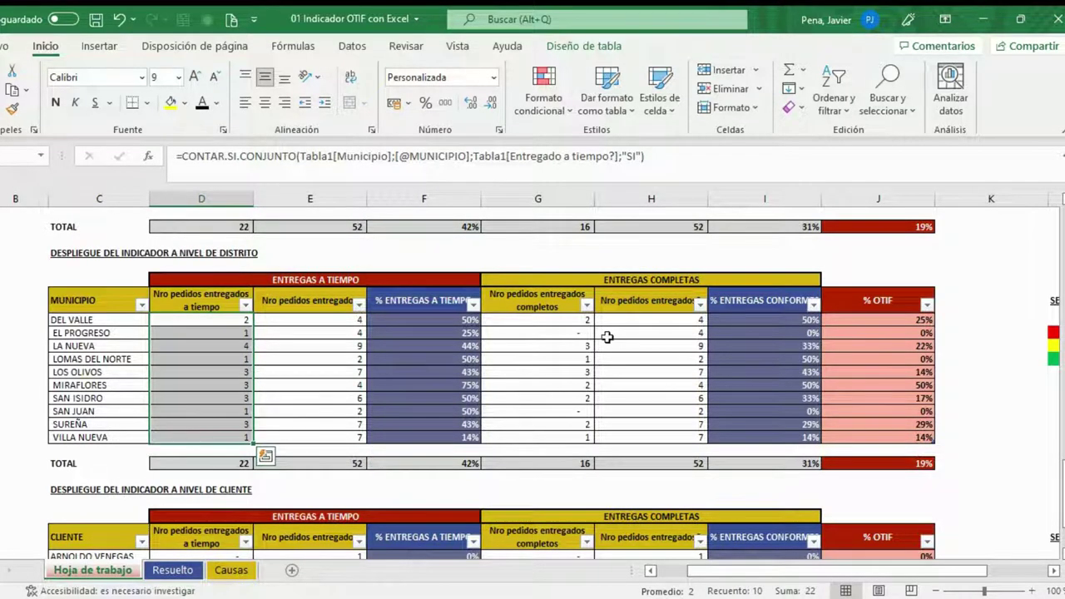
{"action": "left_click", "coordinate": [564, 323]}
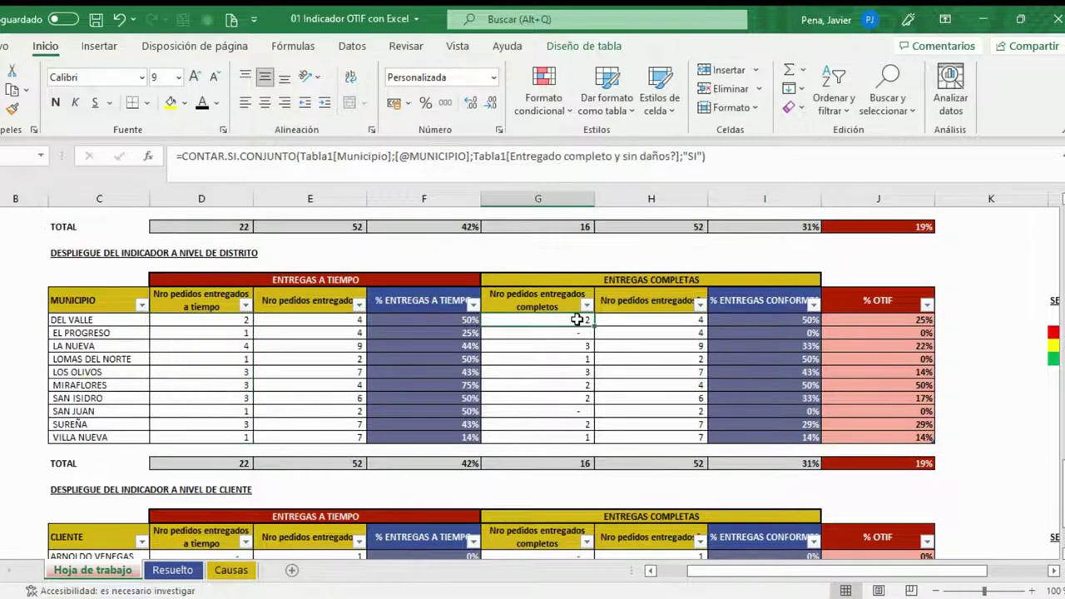
{"action": "left_click_drag", "start_coordinate": [577, 319], "coordinate": [574, 434]}
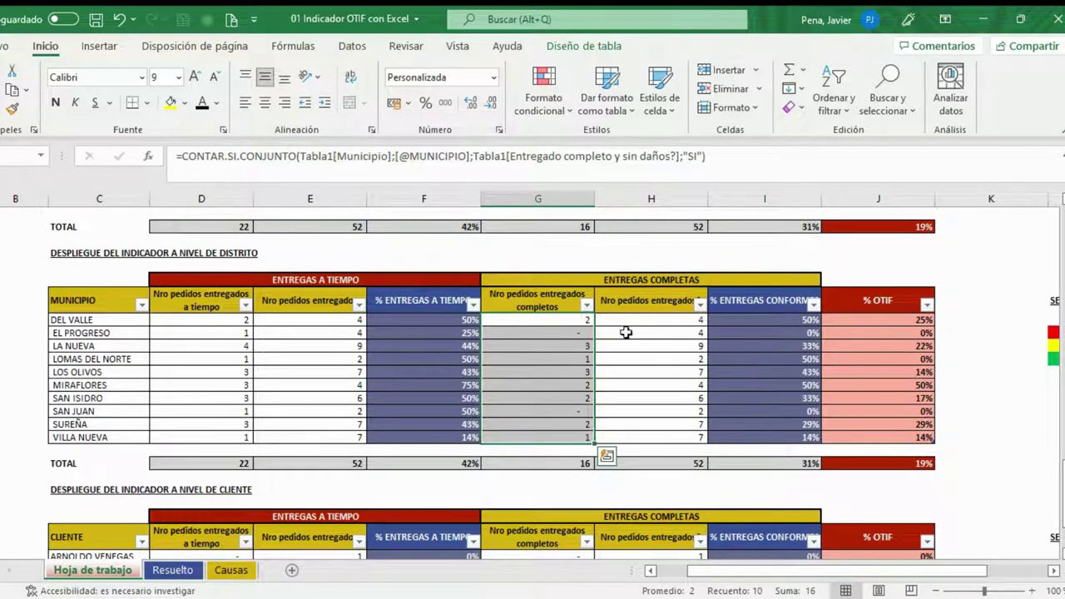
{"action": "left_click", "coordinate": [451, 321]}
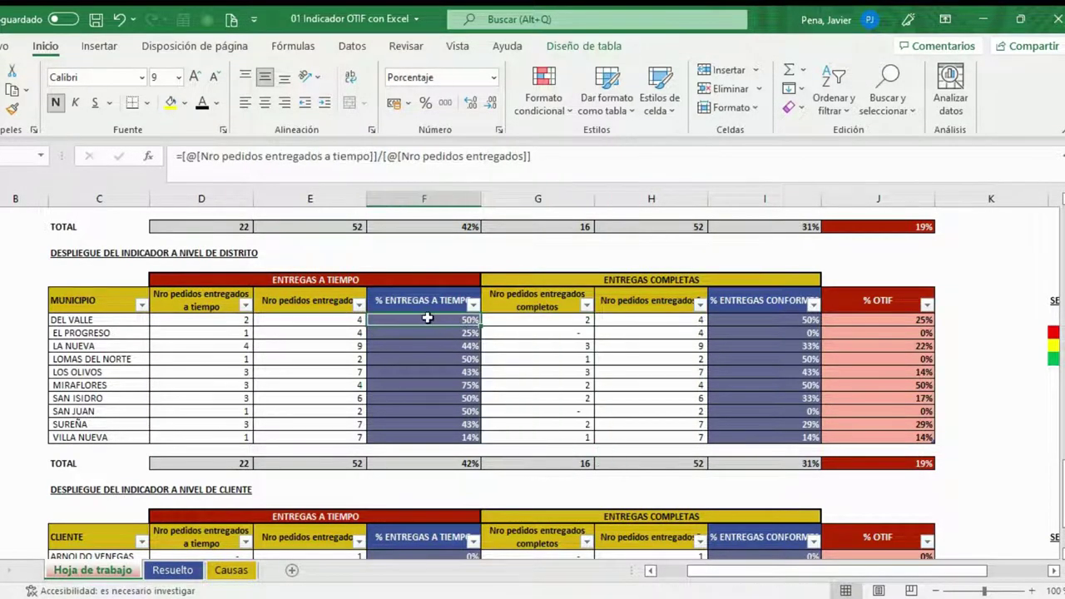
{"action": "left_click", "coordinate": [769, 302]}
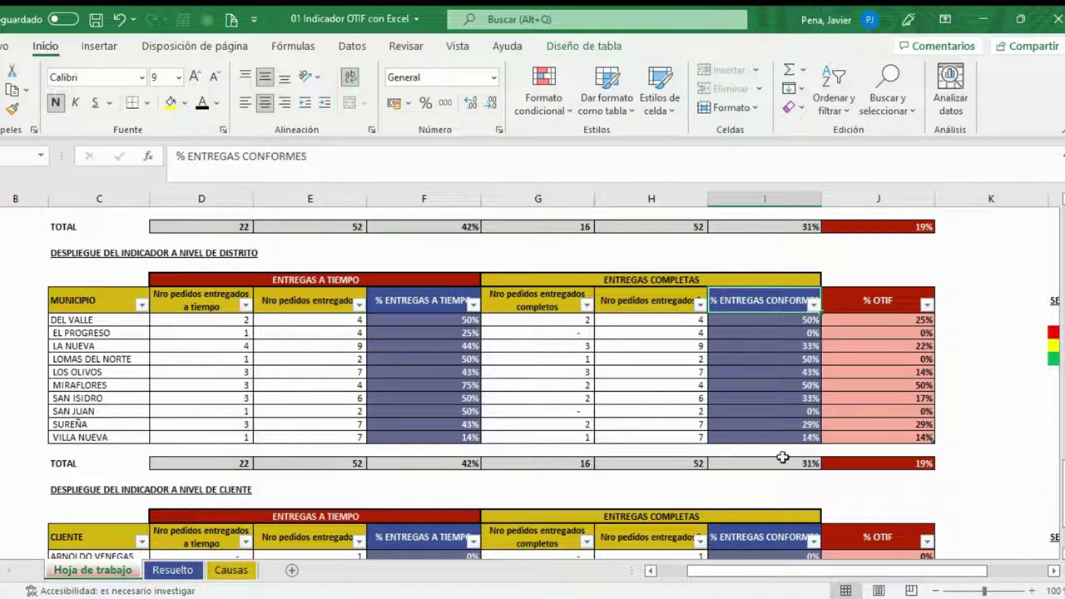
{"action": "left_click", "coordinate": [910, 323]}
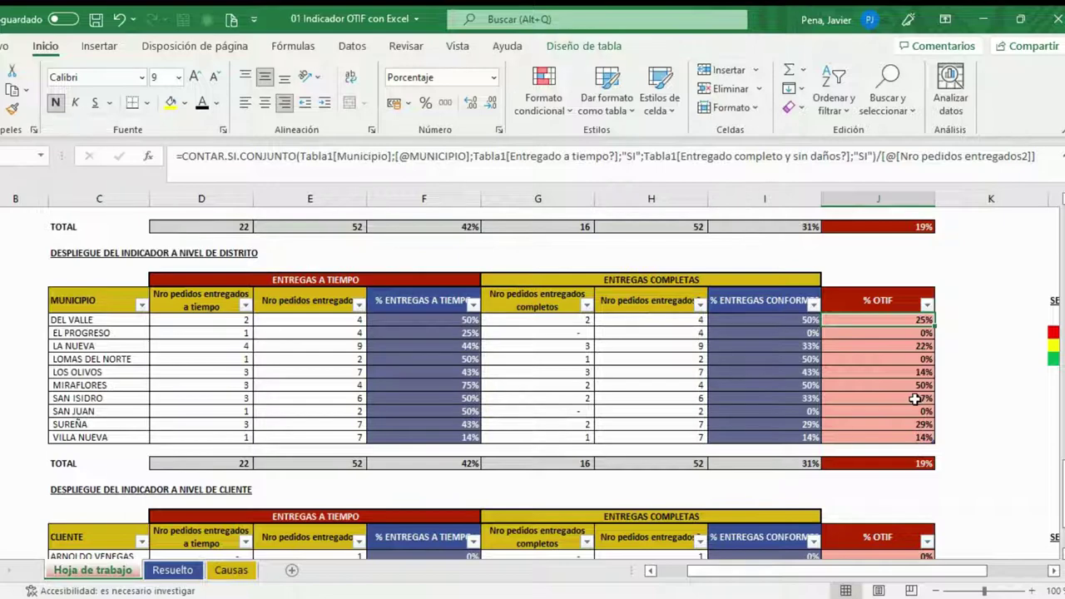
- Review the client table's Nro pedidos entregados headings and the first client's % OTIF formula
{"action": "scroll", "coordinate": [595, 470], "scroll_direction": "down", "scroll_amount": 1}
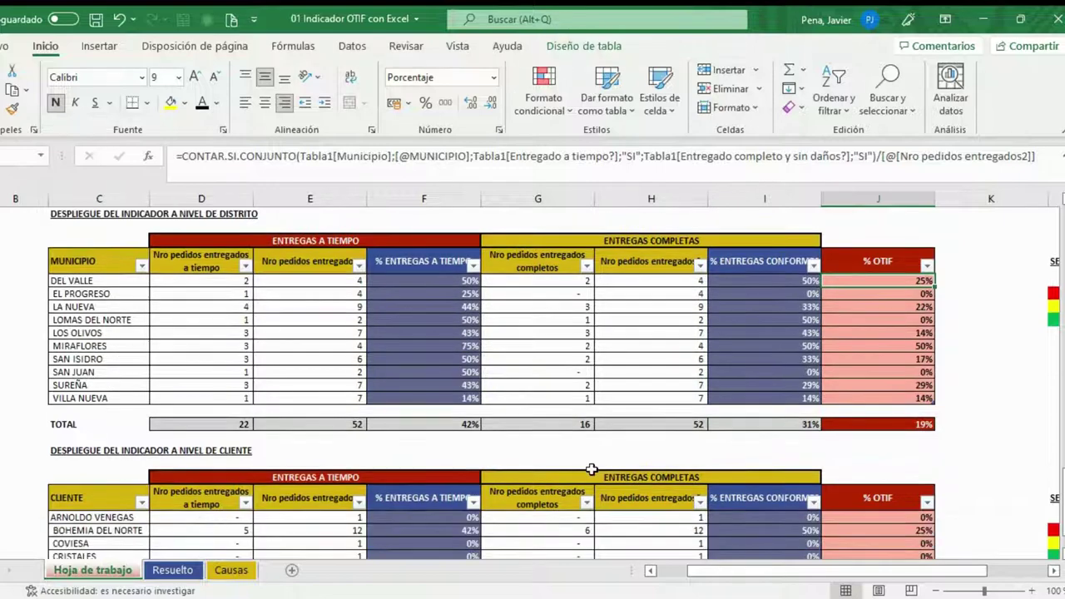
{"action": "scroll", "coordinate": [595, 470], "scroll_direction": "down", "scroll_amount": 1}
{"action": "scroll", "coordinate": [595, 470], "scroll_direction": "down", "scroll_amount": 2}
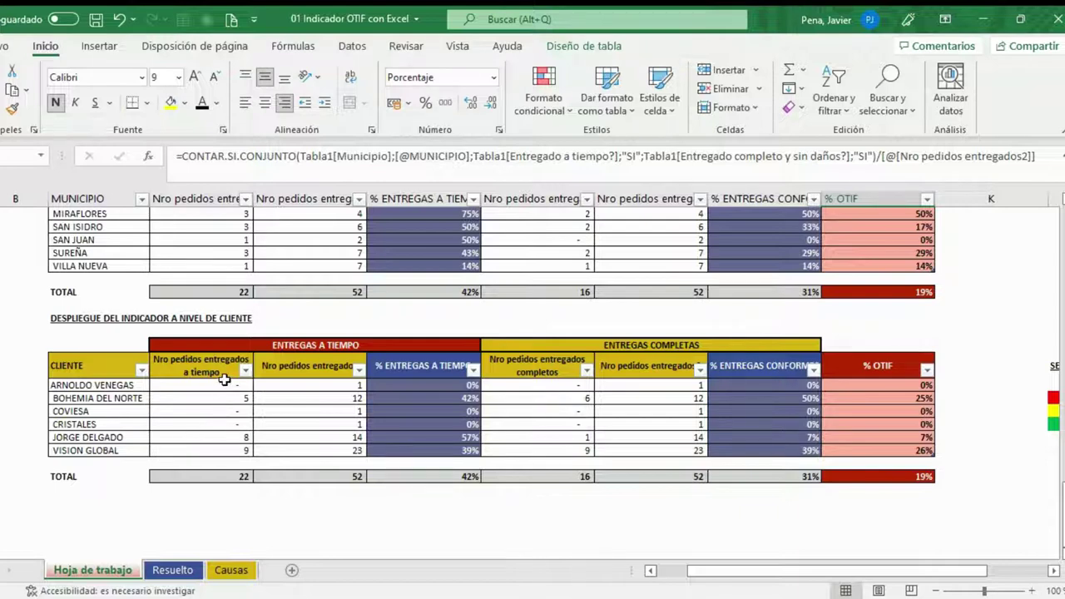
{"action": "left_click", "coordinate": [324, 371]}
{"action": "left_click", "coordinate": [216, 373]}
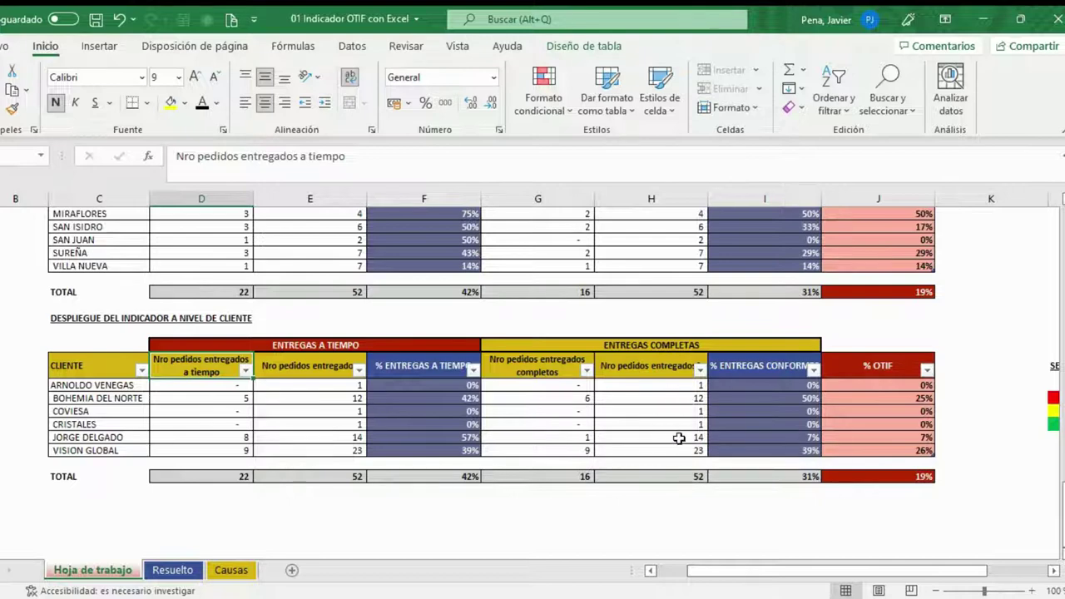
{"action": "left_click", "coordinate": [889, 384]}
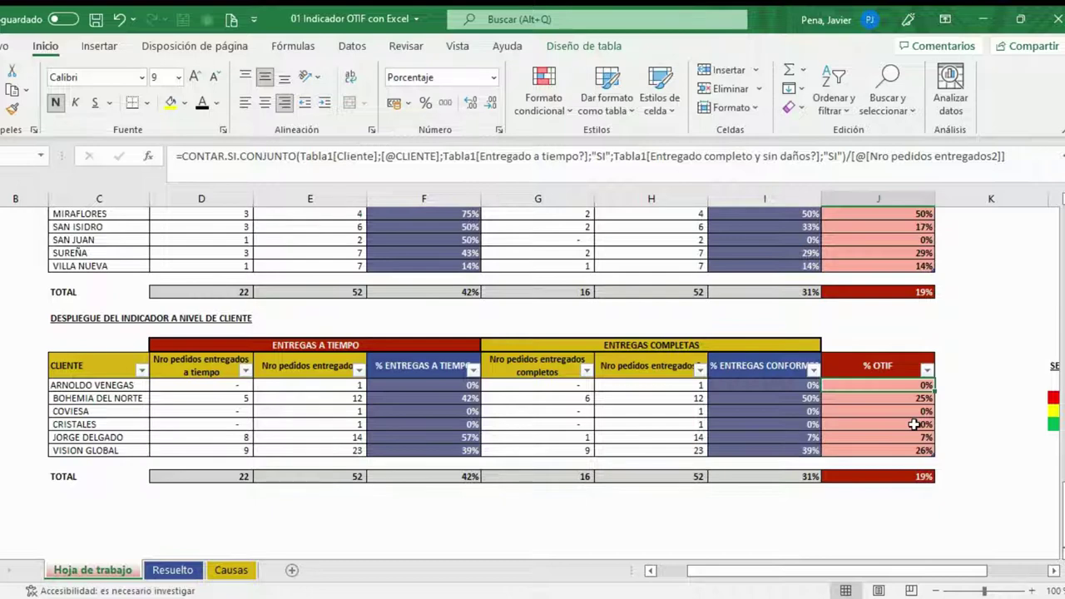
{"action": "scroll", "coordinate": [850, 458], "scroll_direction": "down", "scroll_amount": 1}
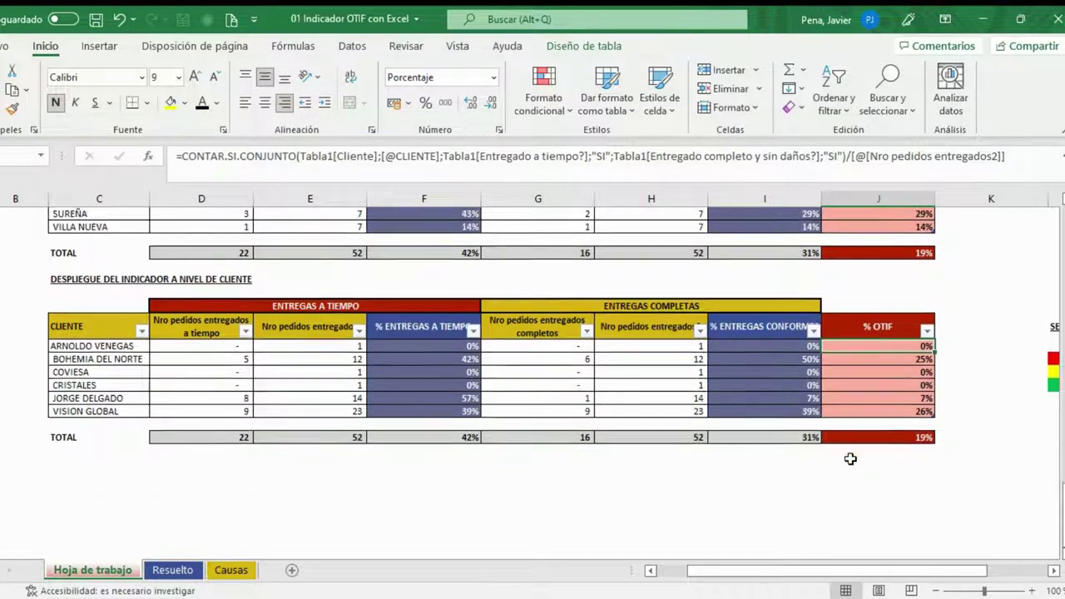
{"action": "scroll", "coordinate": [850, 459], "scroll_direction": "up", "scroll_amount": 2}
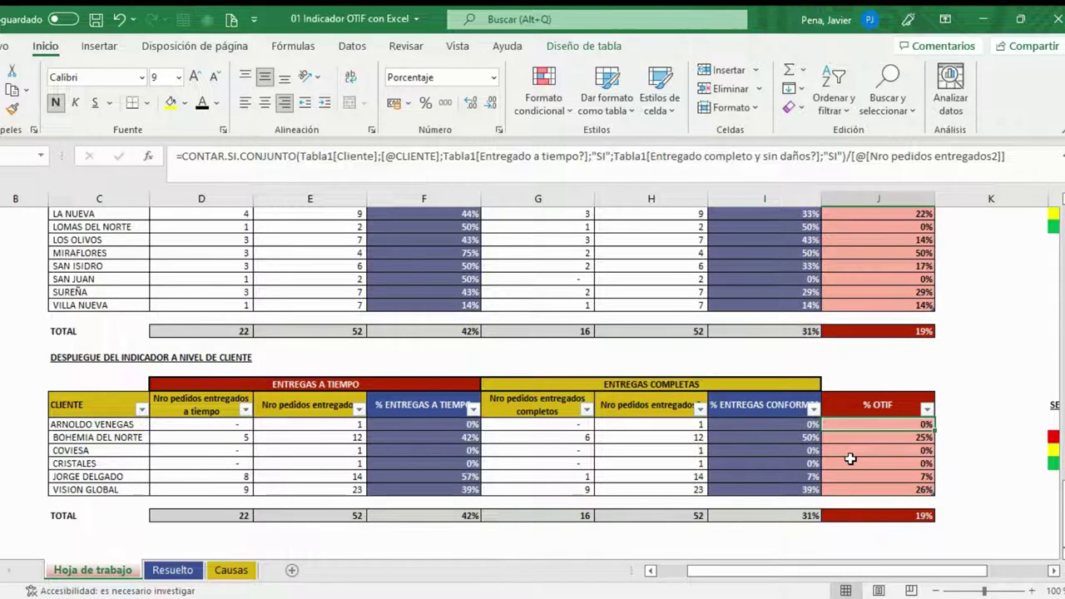
{"action": "mouse_move", "coordinate": [803, 571]}
{"action": "left_mouse_down"}
{"action": "mouse_move", "coordinate": [836, 572]}
{"action": "mouse_move", "coordinate": [774, 570]}
{"action": "left_mouse_up"}
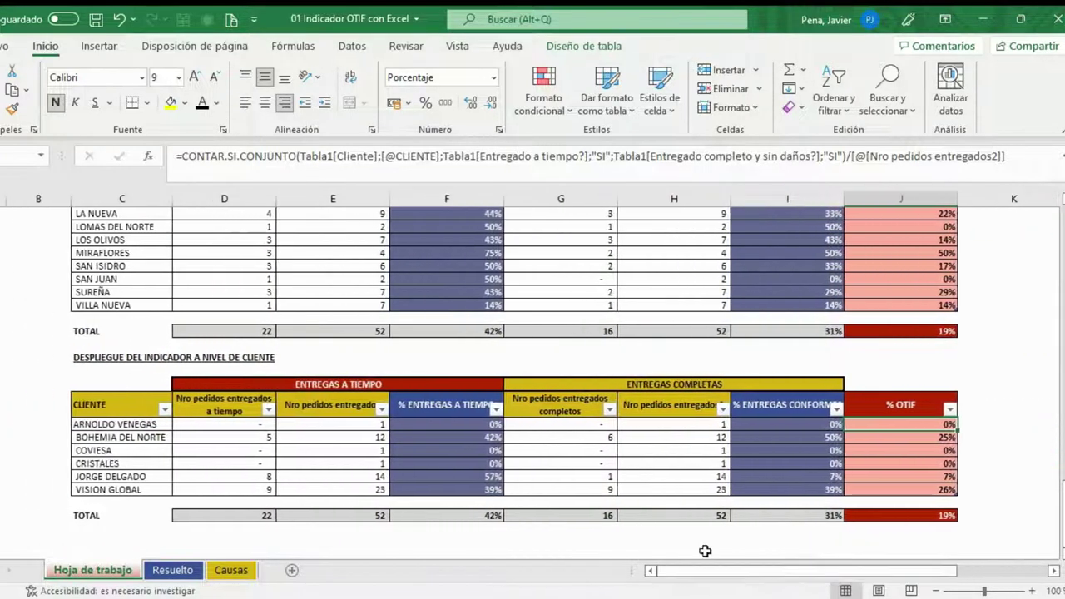
- Inspect the on-time TOTAL cells of the client, district and carrier tables
{"action": "left_click", "coordinate": [262, 515]}
{"action": "left_click", "coordinate": [265, 331]}
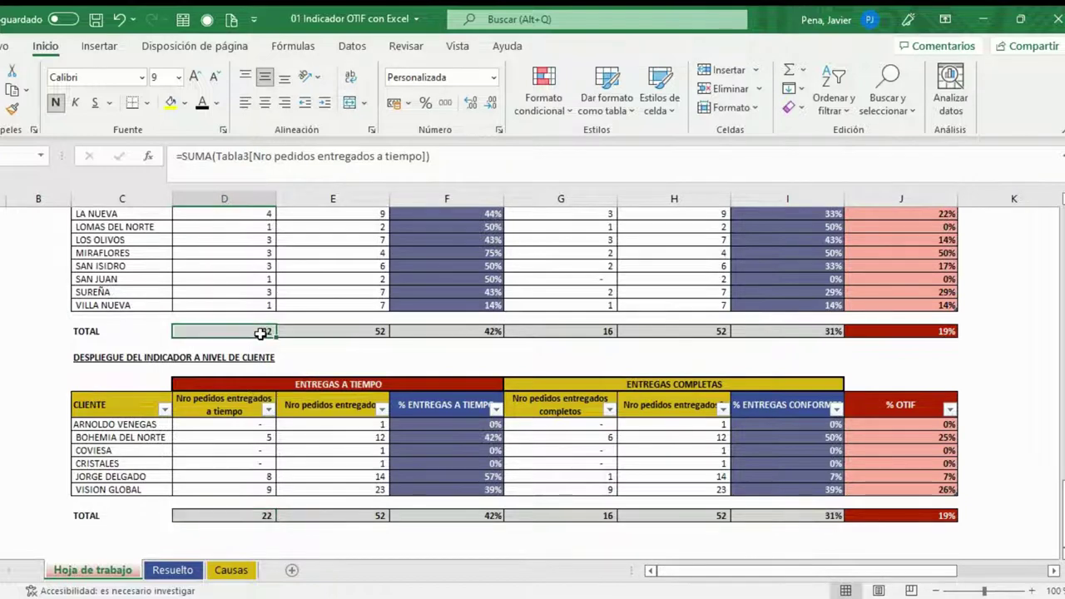
{"action": "scroll", "coordinate": [261, 333], "scroll_direction": "up", "scroll_amount": 1}
{"action": "scroll", "coordinate": [261, 334], "scroll_direction": "up", "scroll_amount": 2}
{"action": "scroll", "coordinate": [259, 333], "scroll_direction": "up", "scroll_amount": 1}
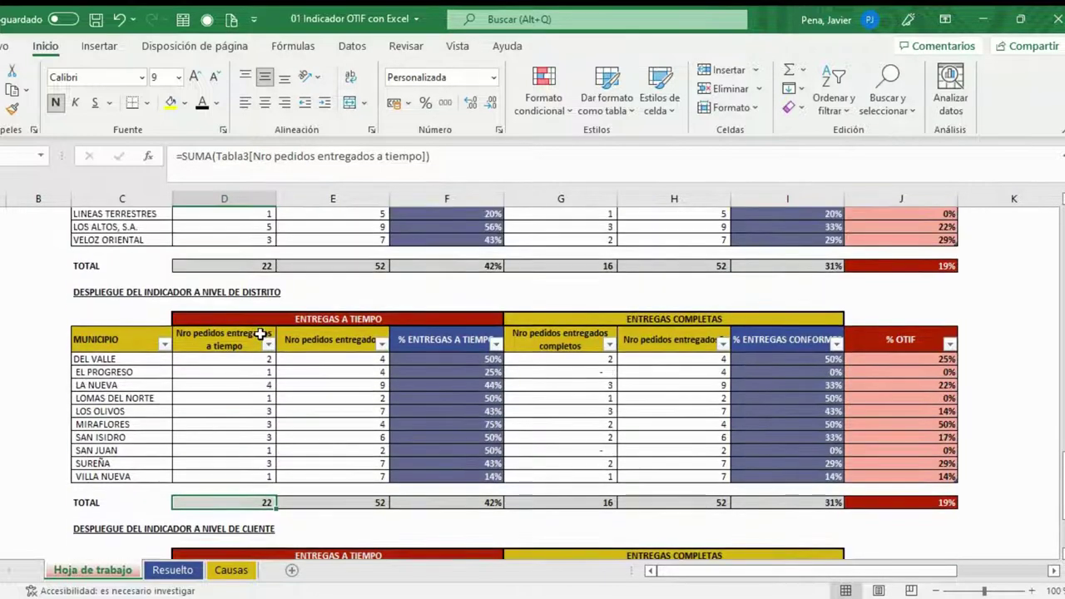
{"action": "left_click", "coordinate": [245, 265]}
- Check the summary count of on-time orders, then return down to the breakdown tables
{"action": "scroll", "coordinate": [246, 275], "scroll_direction": "up", "scroll_amount": 1}
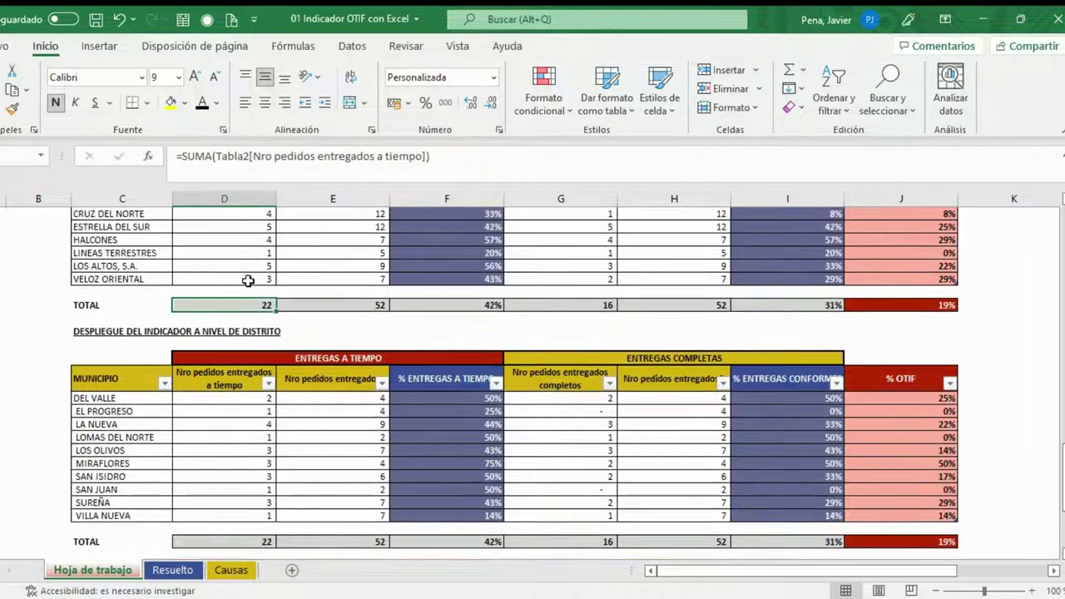
{"action": "scroll", "coordinate": [248, 281], "scroll_direction": "up", "scroll_amount": 1}
{"action": "scroll", "coordinate": [248, 280], "scroll_direction": "up", "scroll_amount": 2}
{"action": "scroll", "coordinate": [249, 285], "scroll_direction": "up", "scroll_amount": 1}
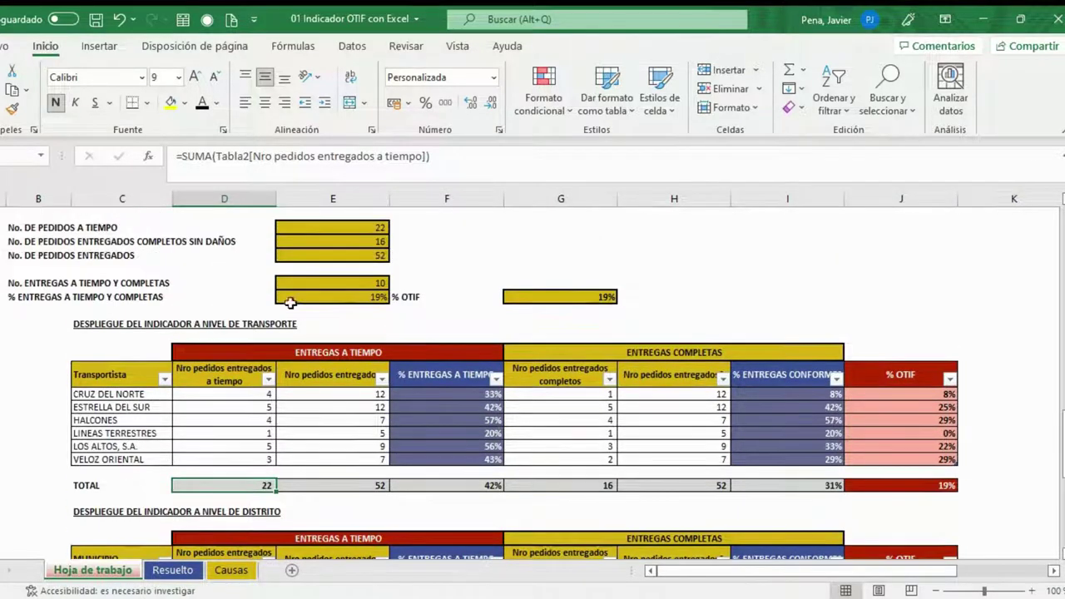
{"action": "scroll", "coordinate": [399, 291], "scroll_direction": "up", "scroll_amount": 1}
{"action": "left_click", "coordinate": [370, 266]}
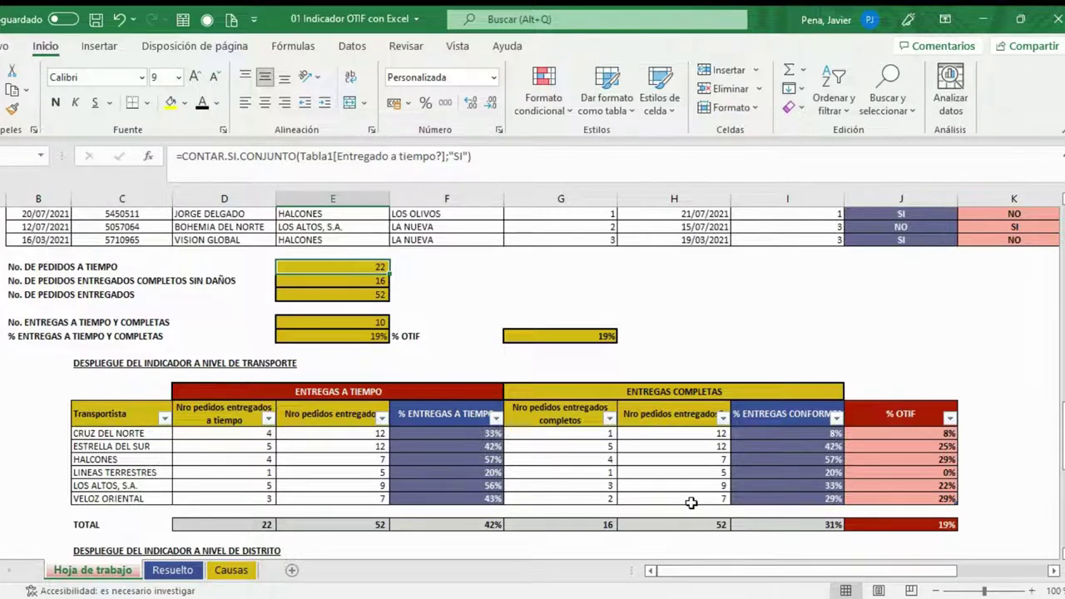
{"action": "scroll", "coordinate": [691, 502], "scroll_direction": "down", "scroll_amount": 2}
{"action": "scroll", "coordinate": [690, 502], "scroll_direction": "down", "scroll_amount": 1}
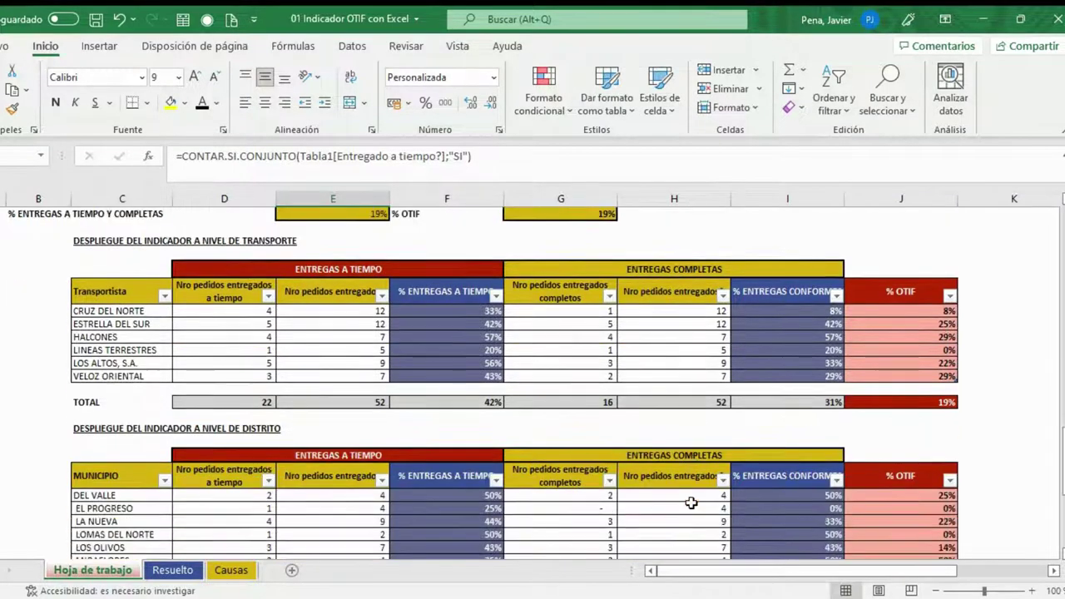
{"action": "scroll", "coordinate": [691, 503], "scroll_direction": "down", "scroll_amount": 5}
{"action": "scroll", "coordinate": [690, 502], "scroll_direction": "down", "scroll_amount": 3}
- Look at the red Menor a 70% colour in the Semáforos de control legend
{"action": "left_click_drag", "start_coordinate": [825, 570], "coordinate": [915, 572]}
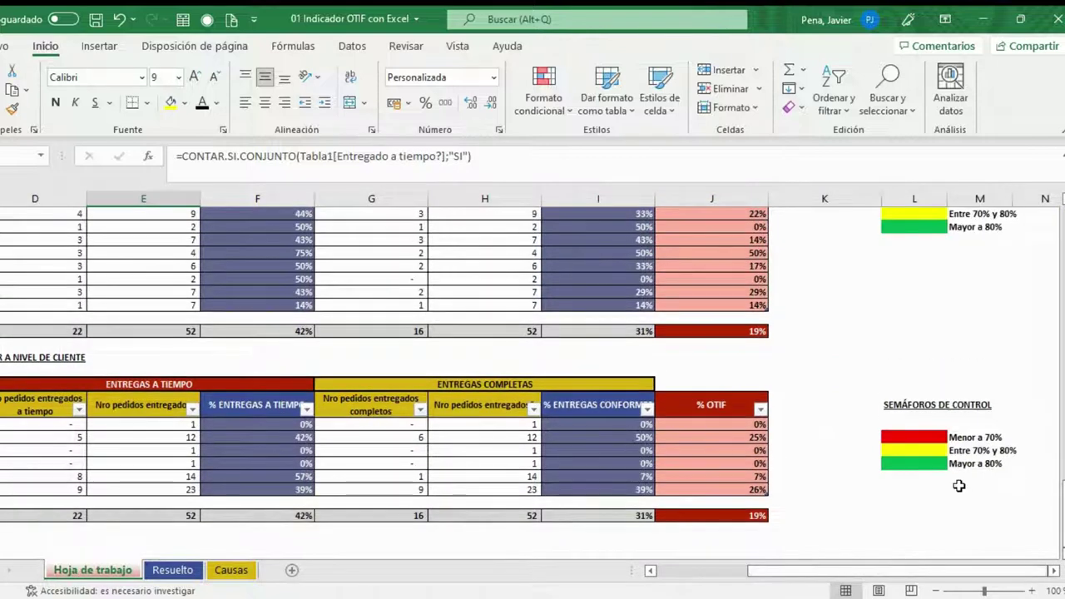
{"action": "scroll", "coordinate": [957, 487], "scroll_direction": "up", "scroll_amount": 3}
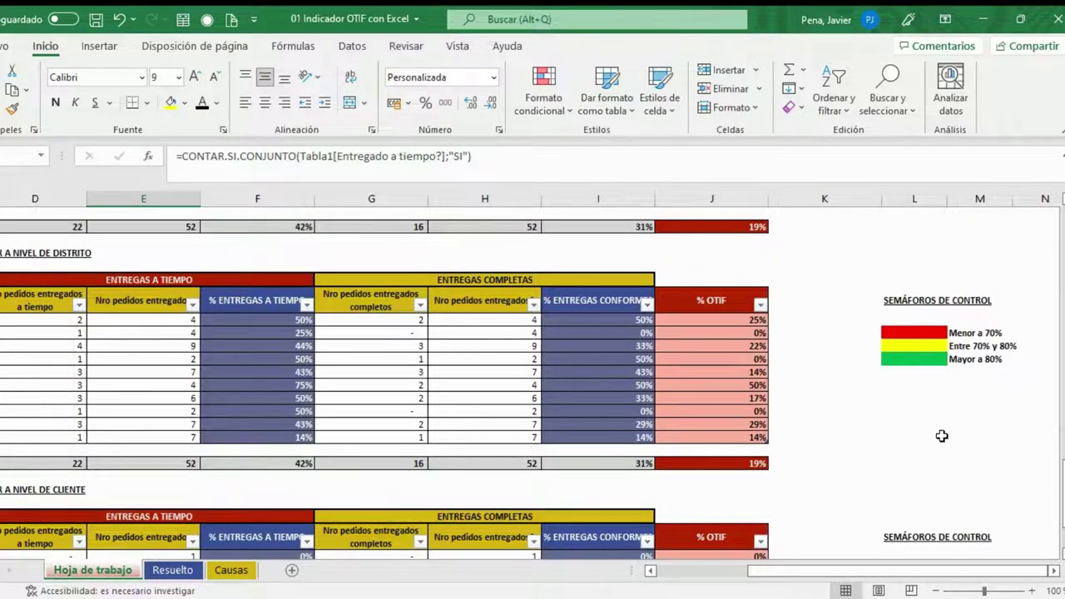
{"action": "left_click", "coordinate": [919, 333]}
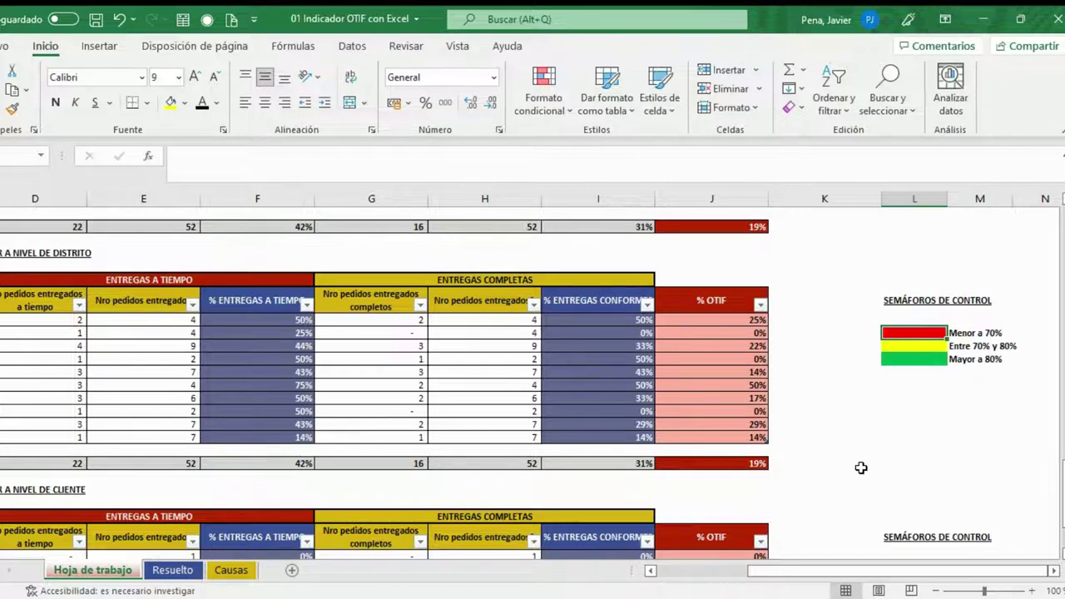
{"action": "scroll", "coordinate": [975, 512], "scroll_direction": "down", "scroll_amount": 1}
{"action": "scroll", "coordinate": [974, 512], "scroll_direction": "down", "scroll_amount": 3}
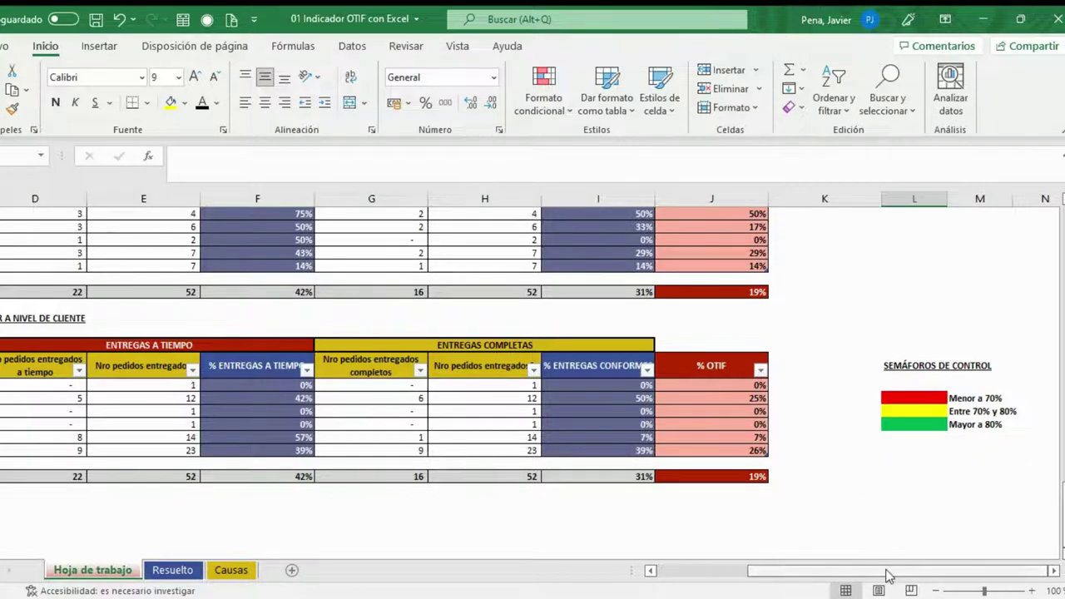
{"action": "left_click_drag", "start_coordinate": [887, 574], "coordinate": [793, 574]}
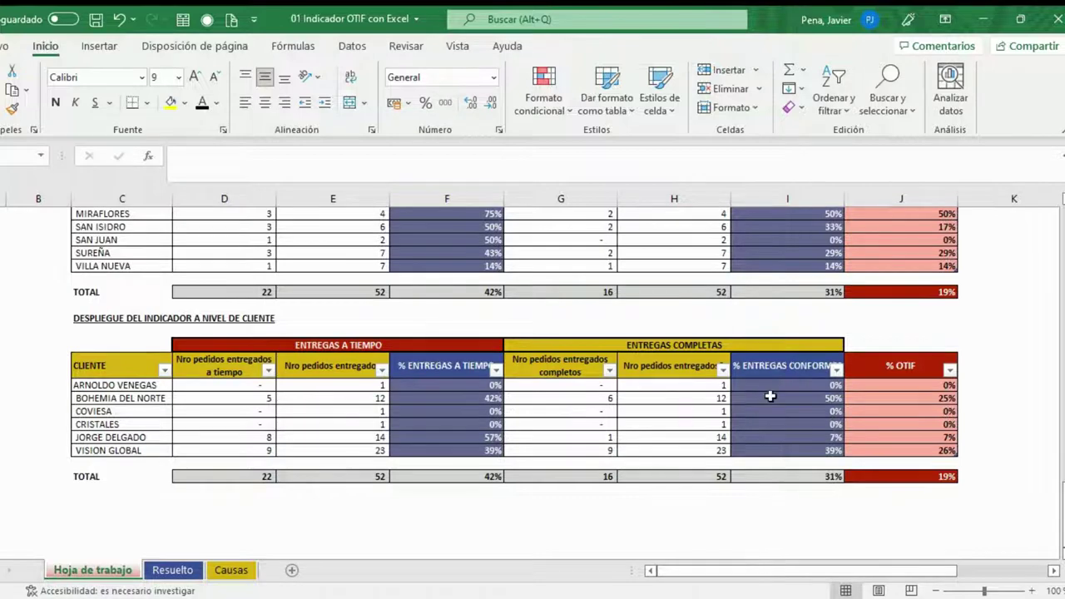
- Switch to the Resuelto sheet and back to Hoja de trabajo
{"action": "left_click", "coordinate": [183, 574]}
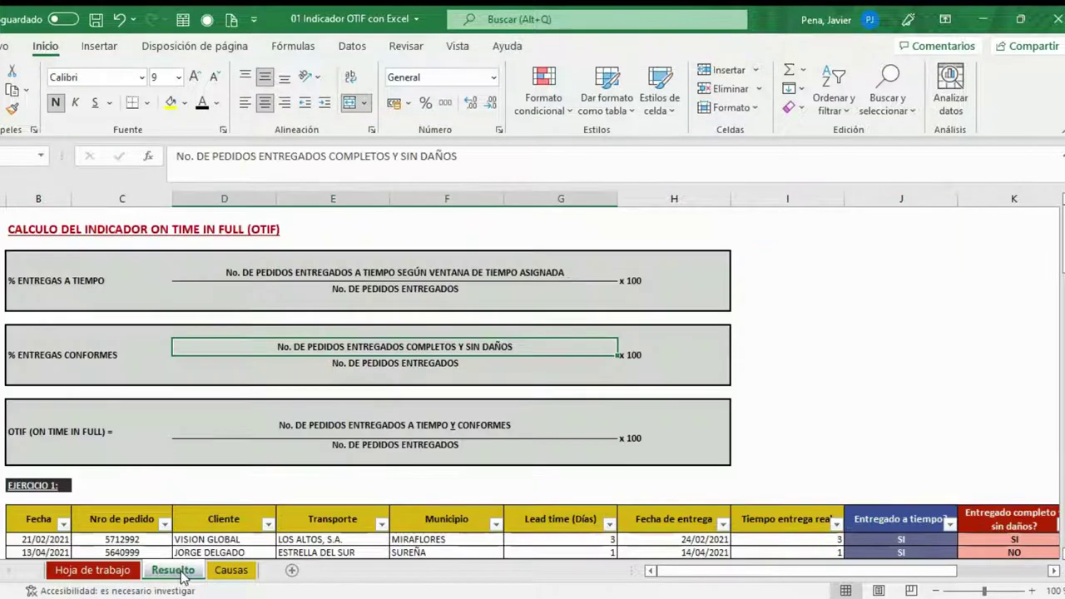
{"action": "left_click", "coordinate": [93, 570]}
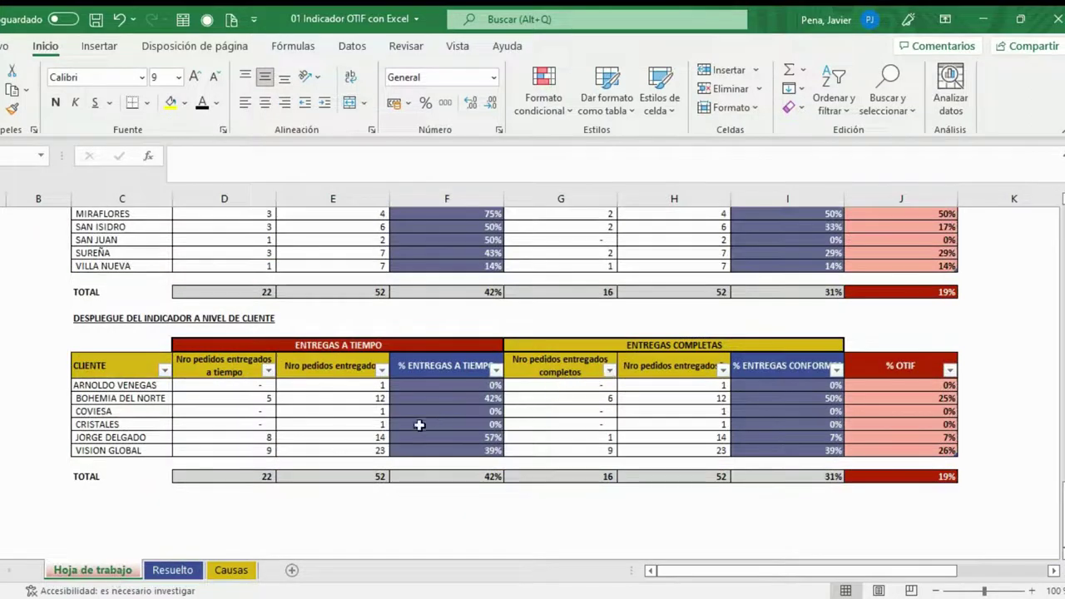
{"action": "left_click", "coordinate": [175, 572]}
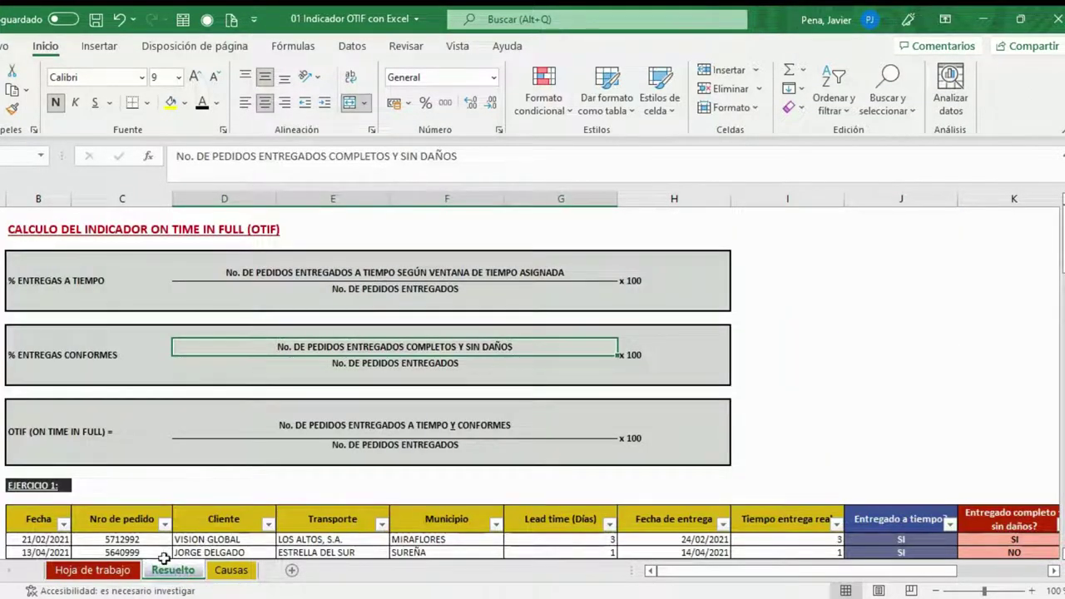
{"action": "left_click", "coordinate": [106, 573]}
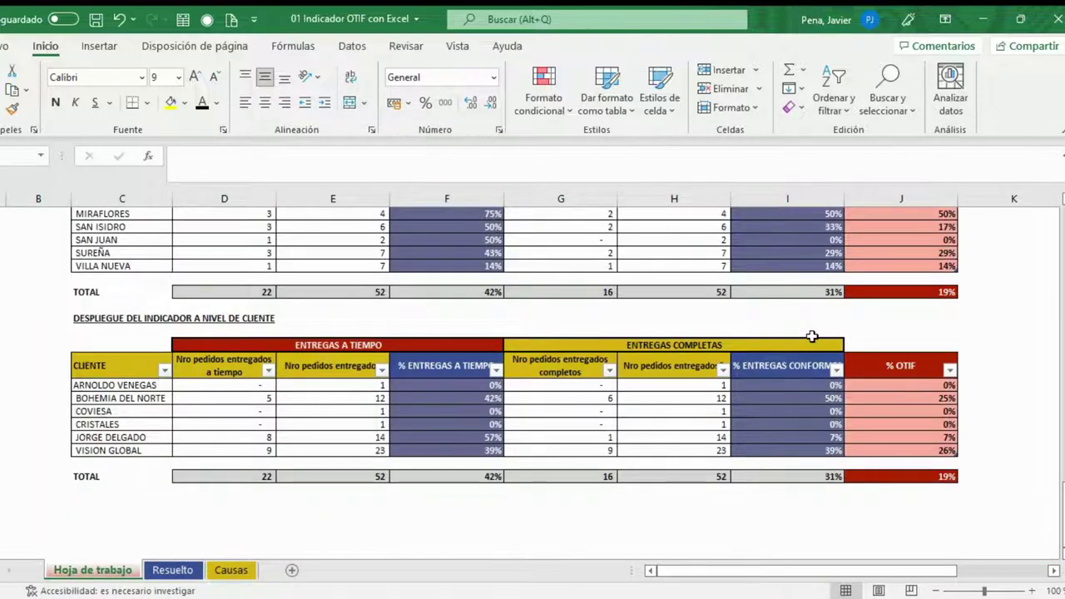